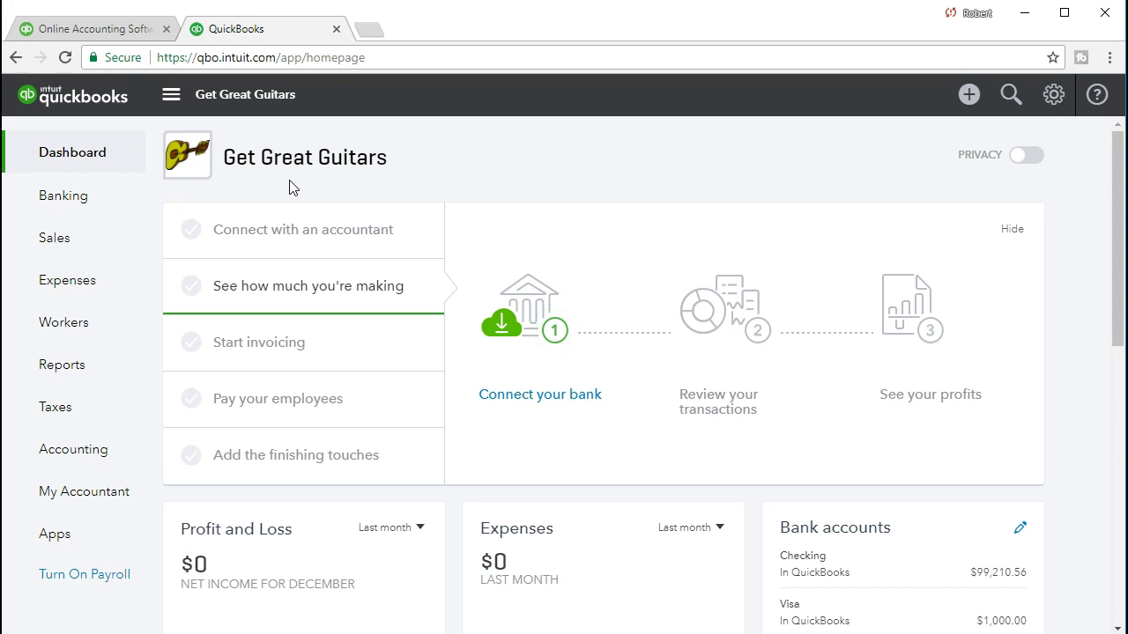
- Run the Profit and Loss report for the period 02/01/2021 to 02/28/2021
left_click(118, 371)
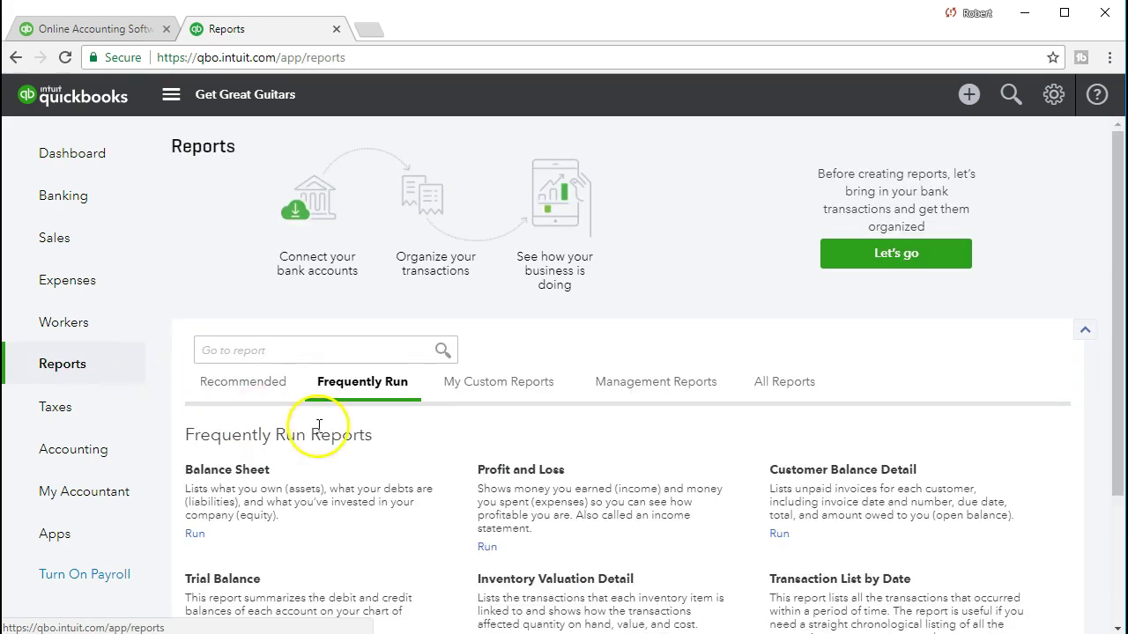
left_click(515, 476)
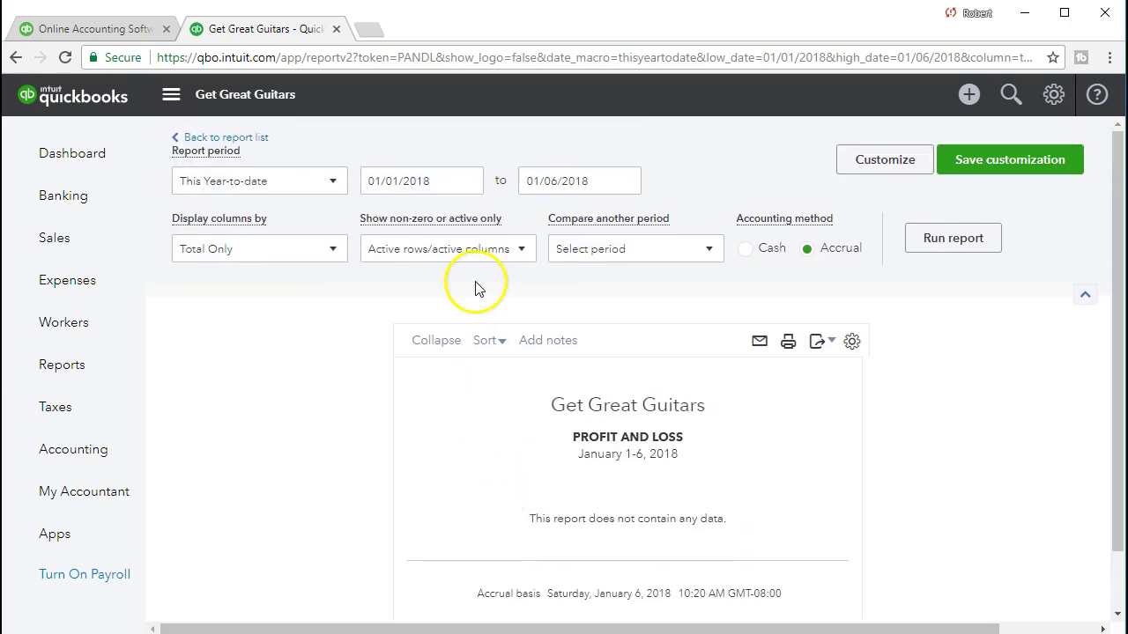
left_click(441, 181)
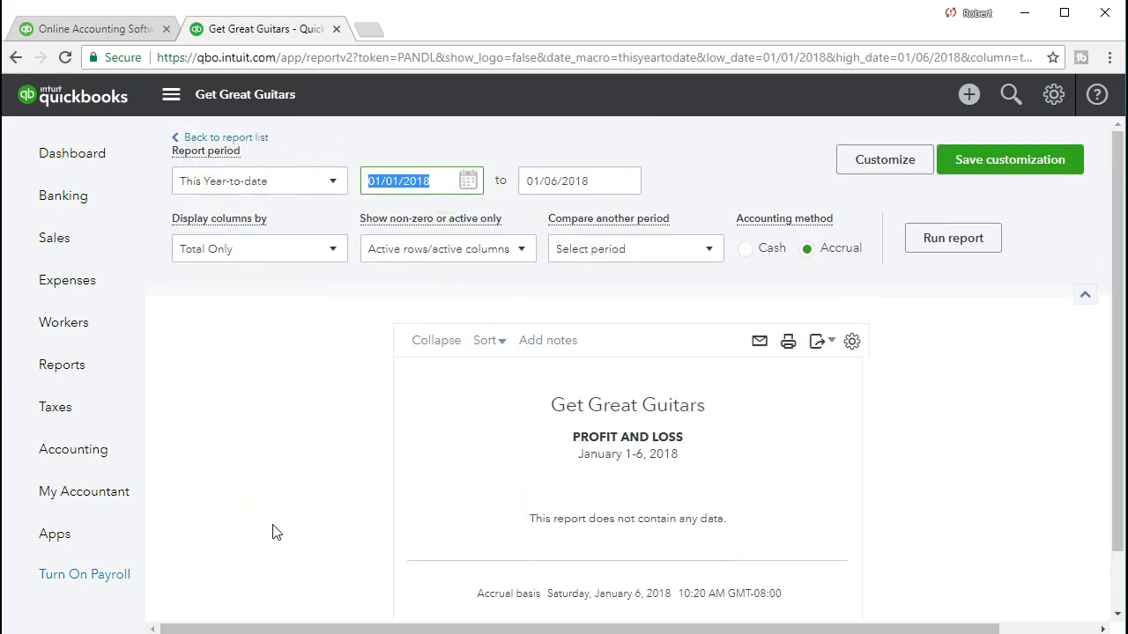
type("02")
type("/01/2021")
key("Tab")
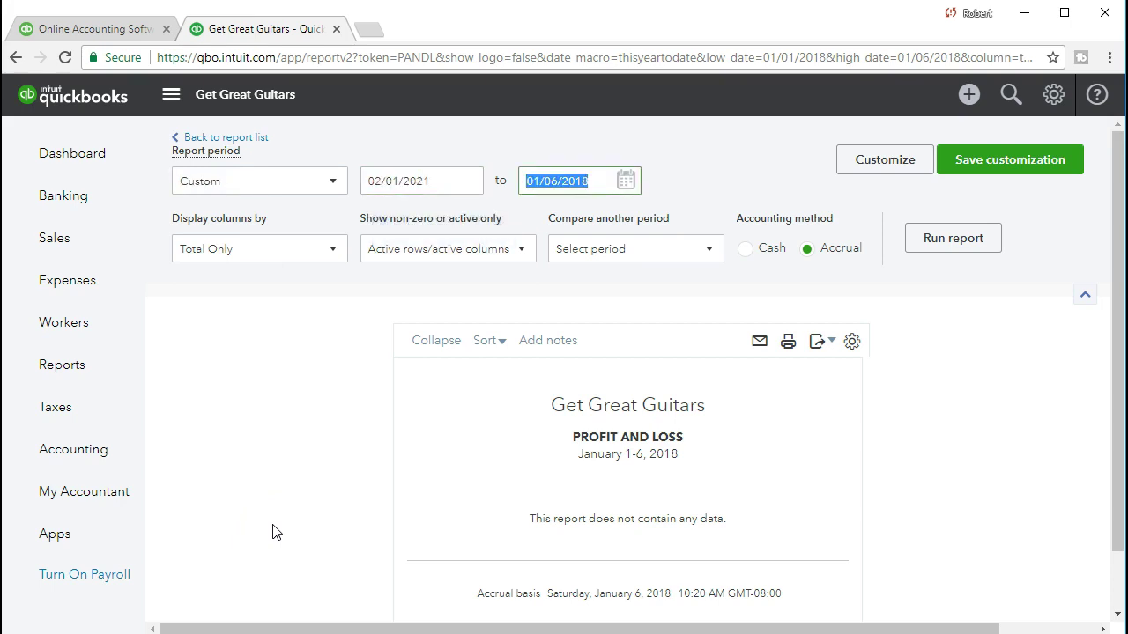
type("022821")
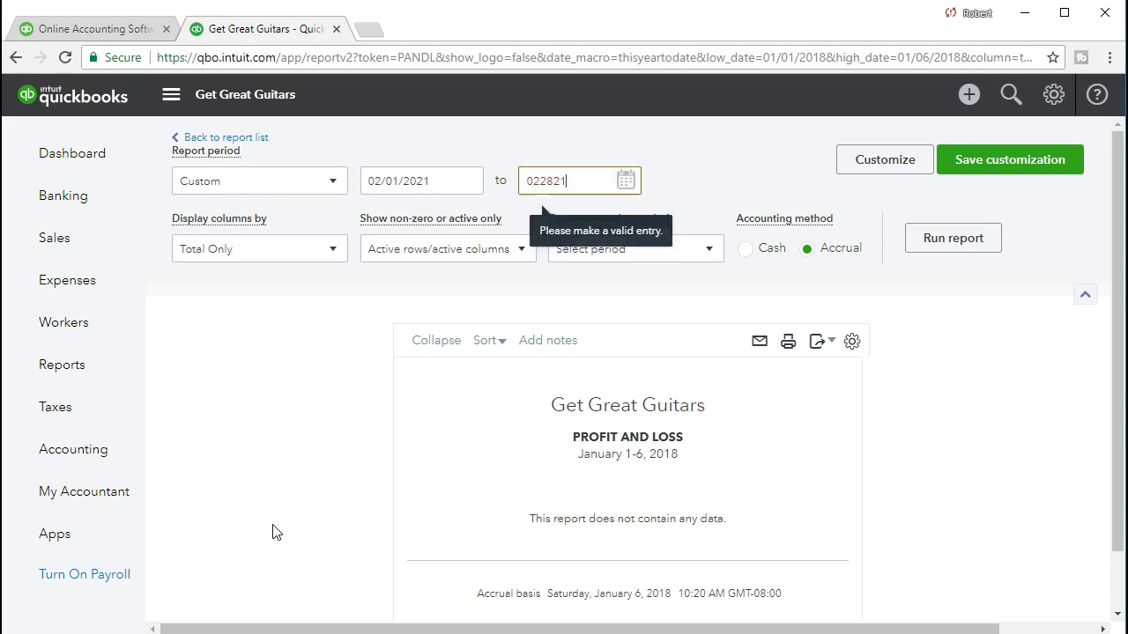
key("Tab")
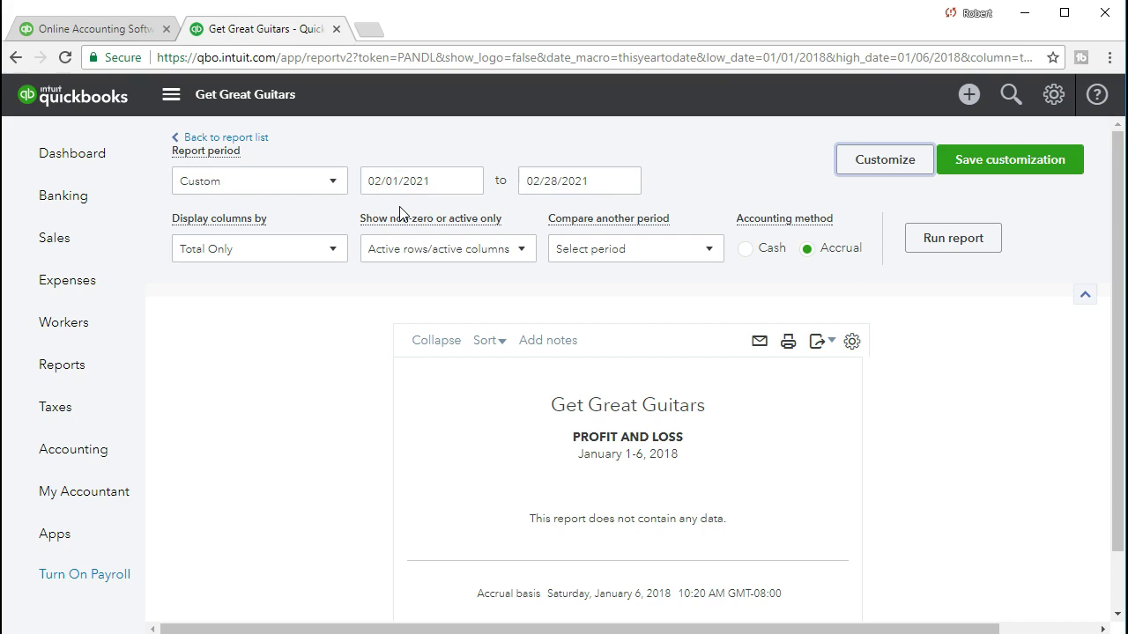
left_click(925, 255)
- Examine the income, cost of goods sold and expense lines in the February 2021 Profit and Loss report
scroll(911, 345, "down", 2)
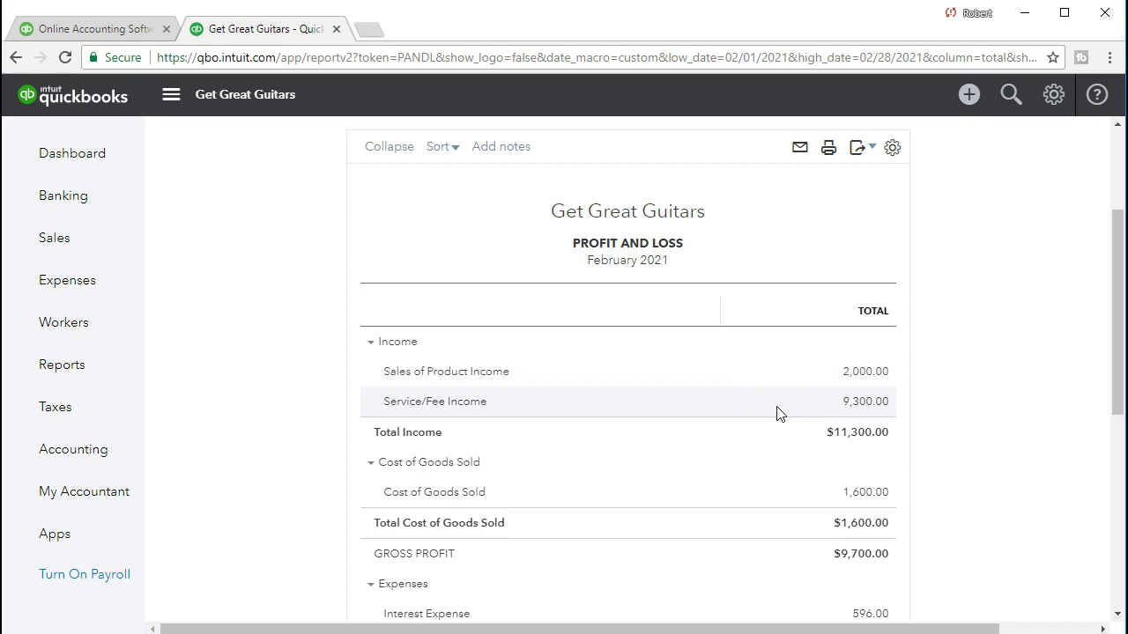
scroll(777, 448, "down", 3)
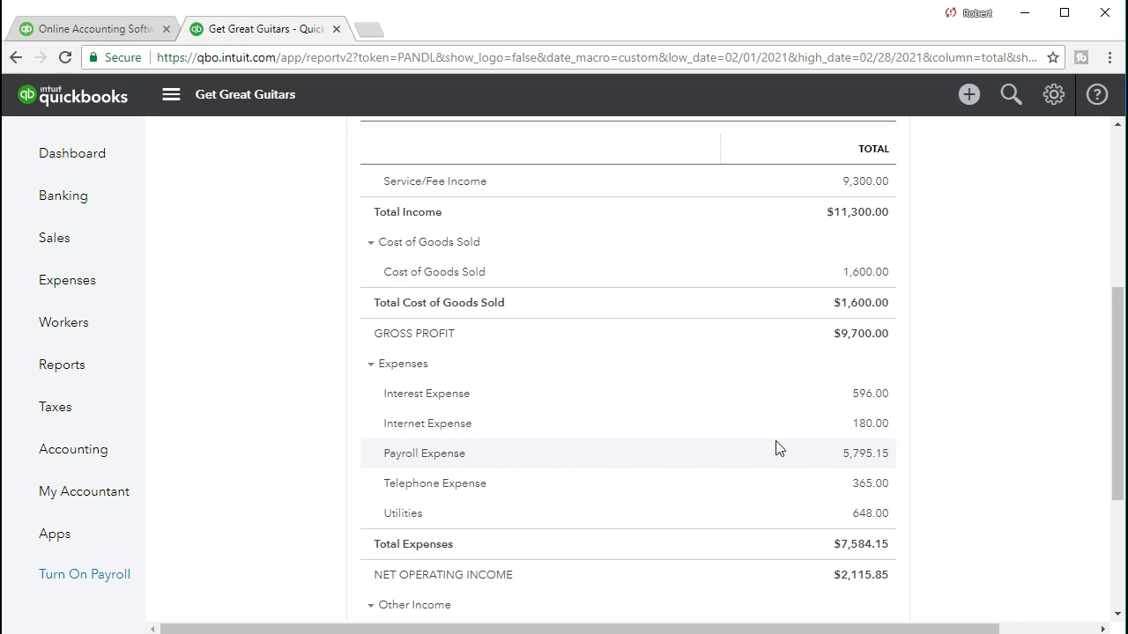
left_click(768, 421)
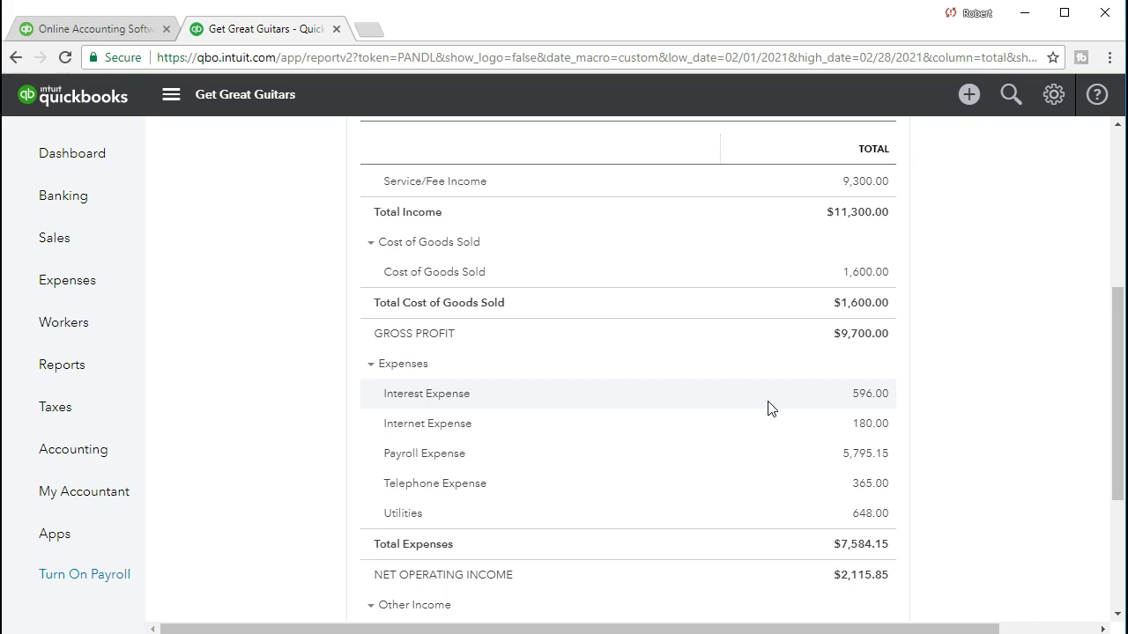
left_click_drag(766, 409, 745, 482)
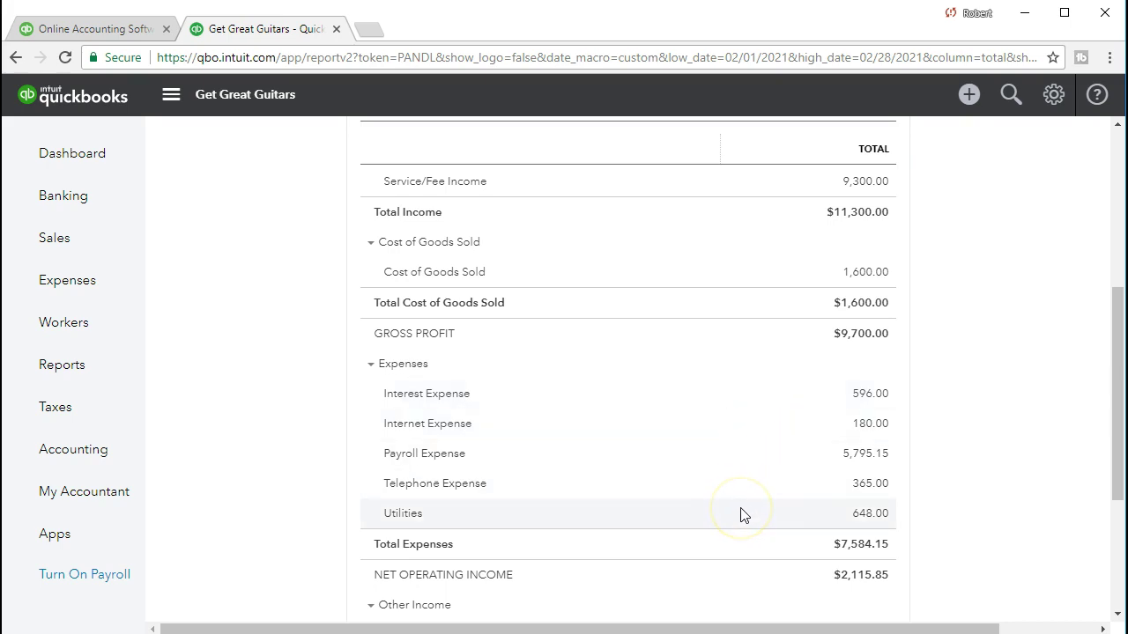
scroll(740, 513, "up", 3)
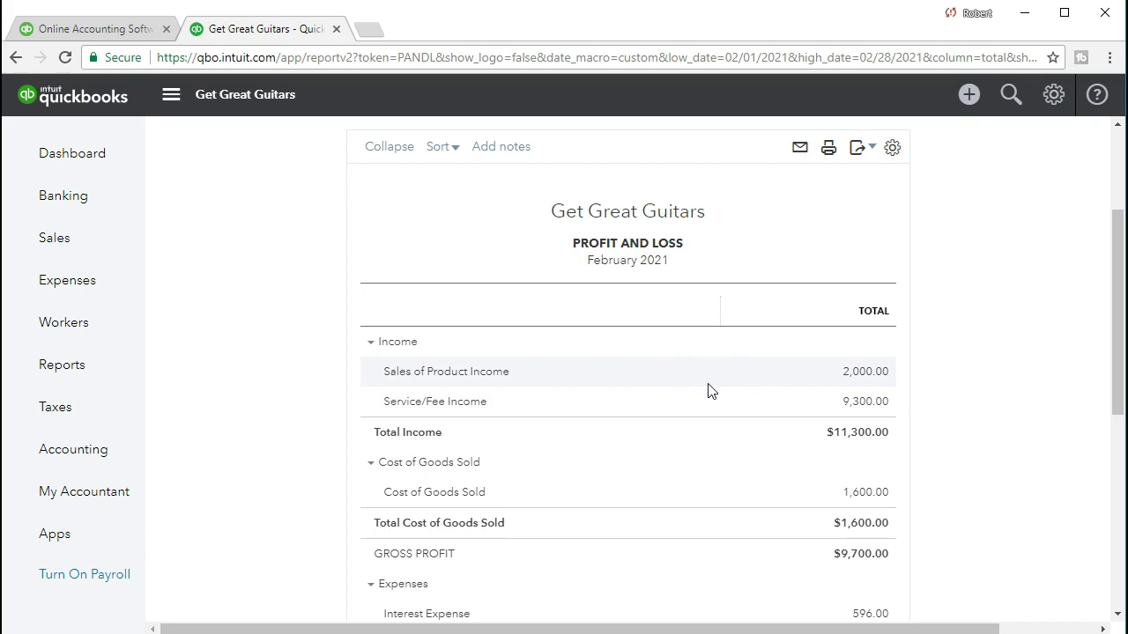
left_click(687, 406)
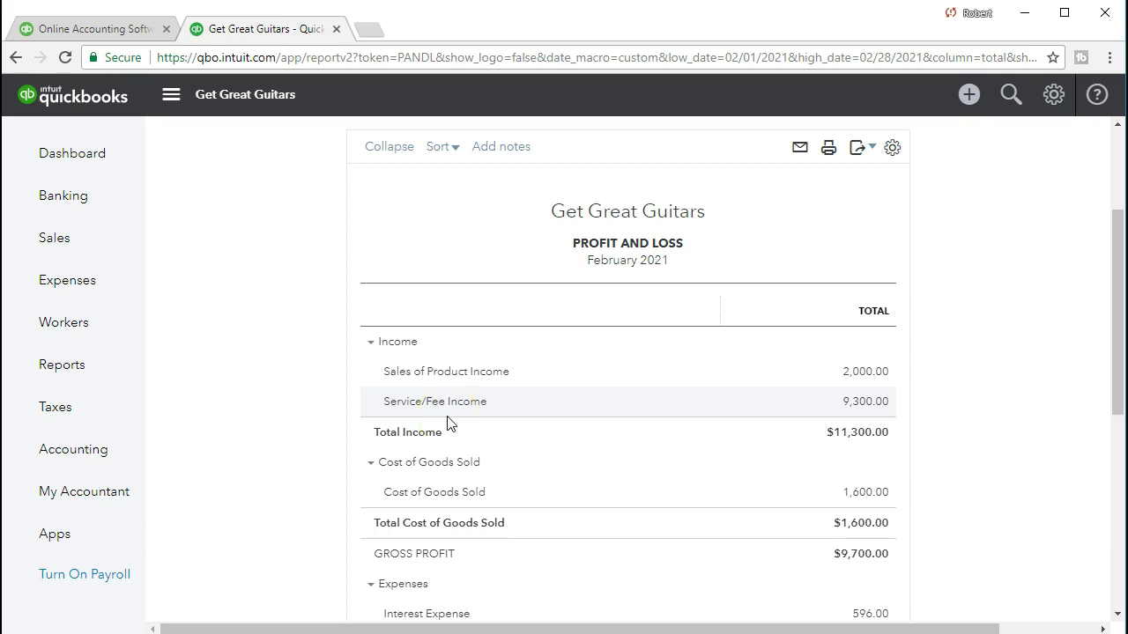
- Open the Chart of Accounts and review how the accounts are ordered by type, from bank accounts down to income
left_click(89, 501)
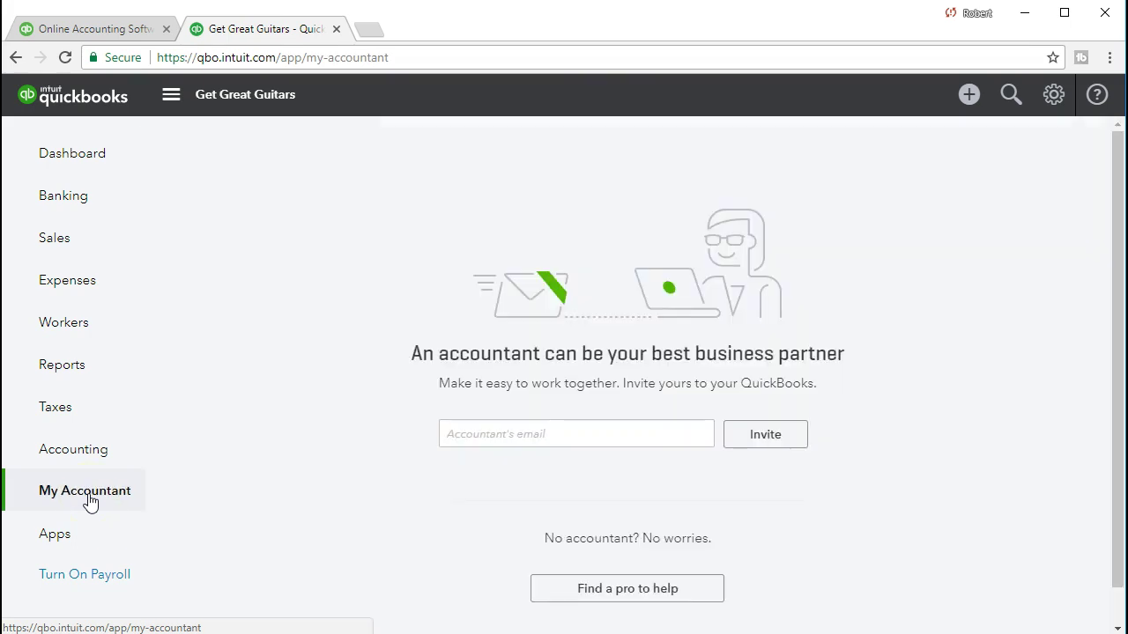
left_click(76, 454)
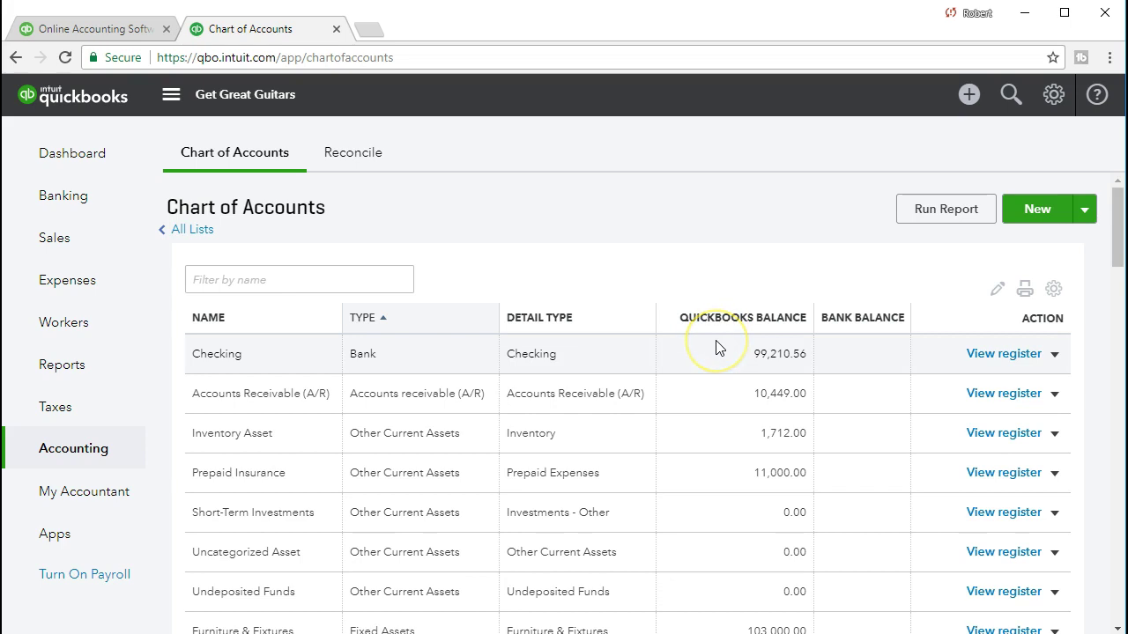
scroll(717, 347, "down", 1)
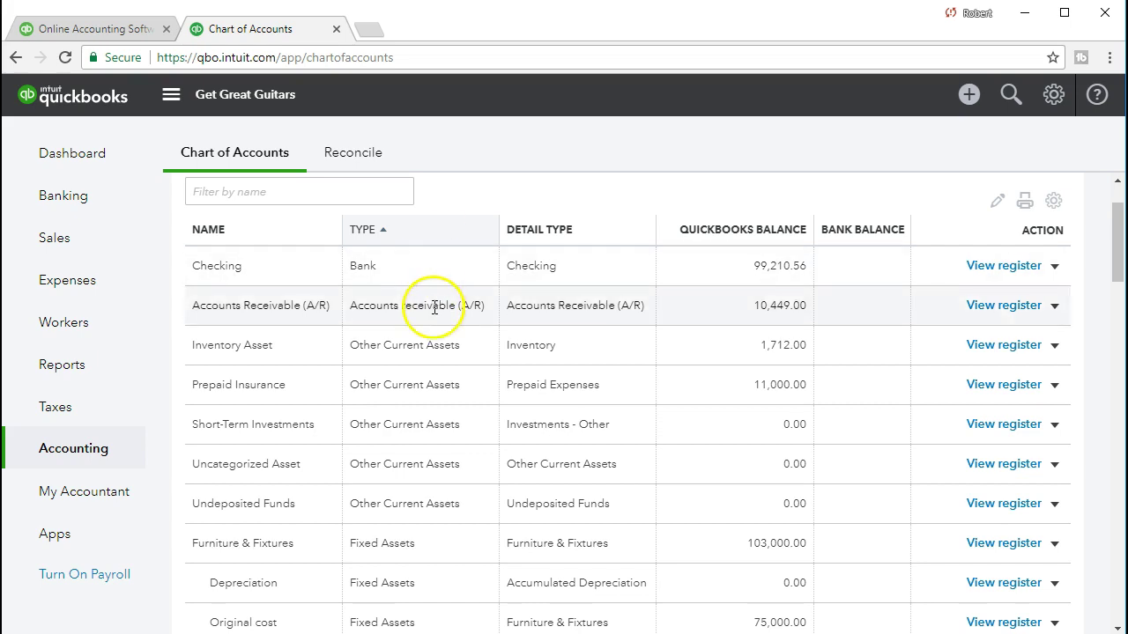
scroll(431, 388, "down", 1)
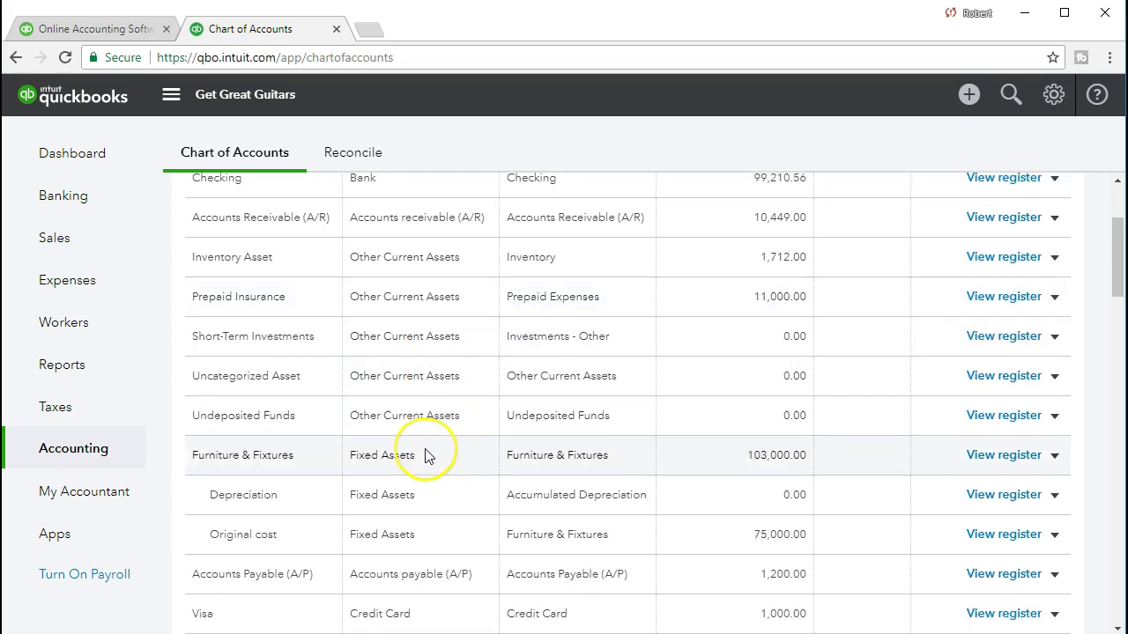
scroll(424, 454, "down", 1)
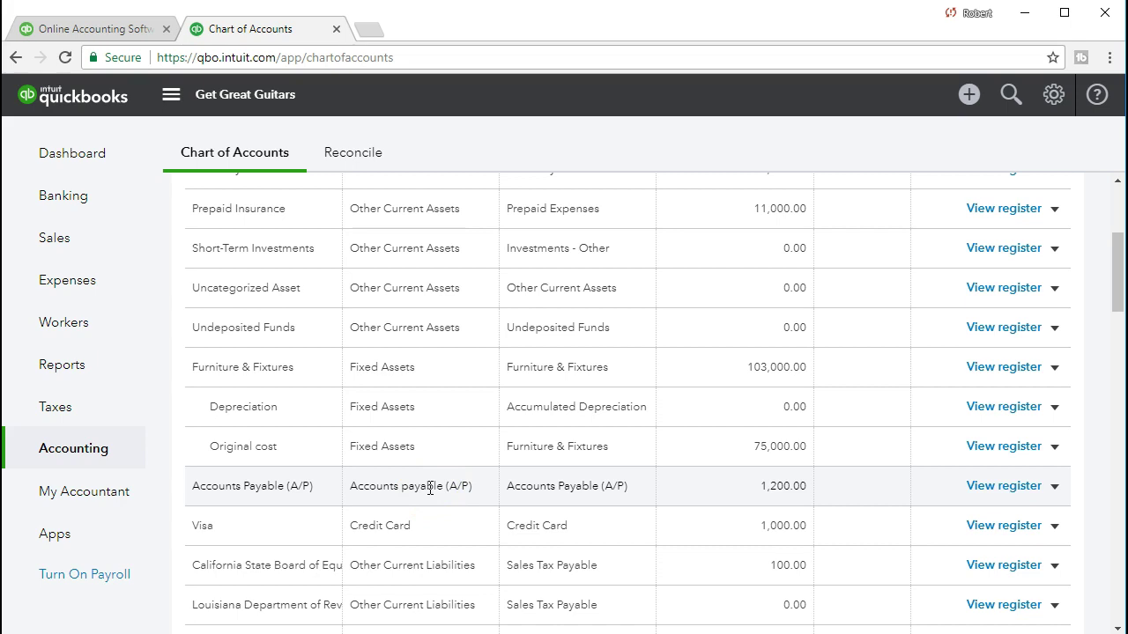
scroll(430, 490, "down", 1)
scroll(430, 493, "down", 2)
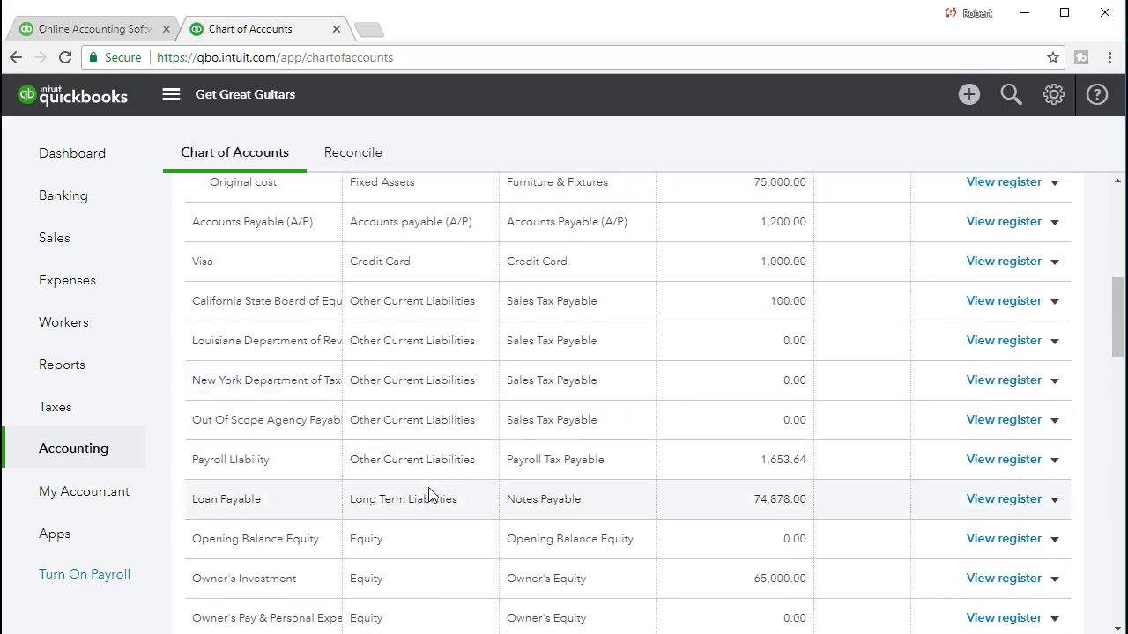
scroll(429, 502, "down", 3)
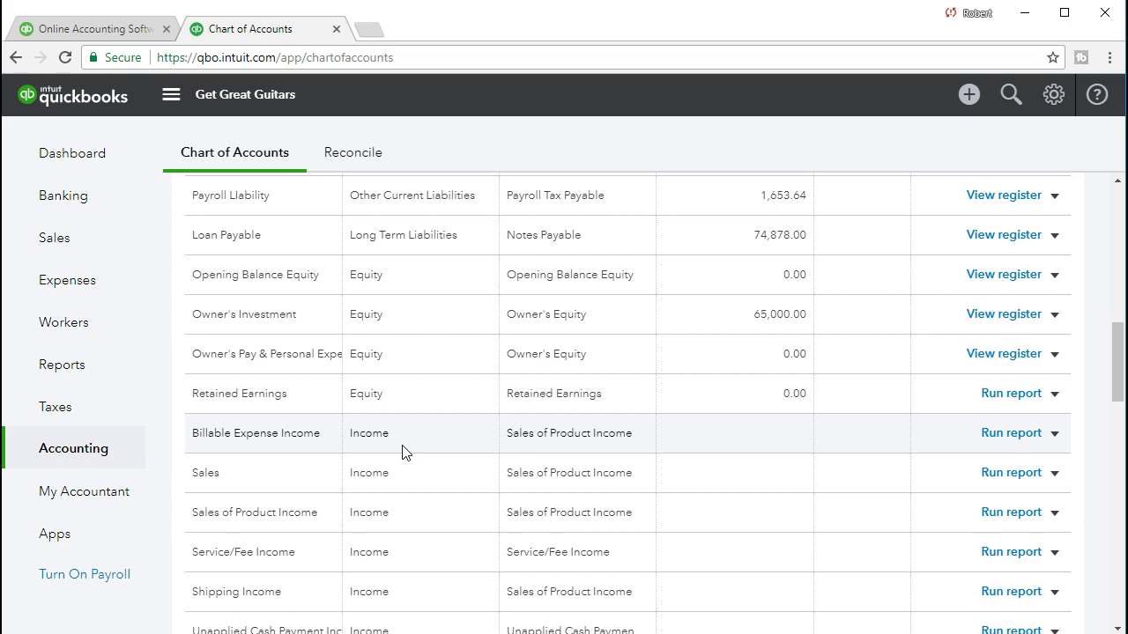
- Open the Products and Services list and examine the service and inventory items with their prices, costs and quantities
left_click(80, 249)
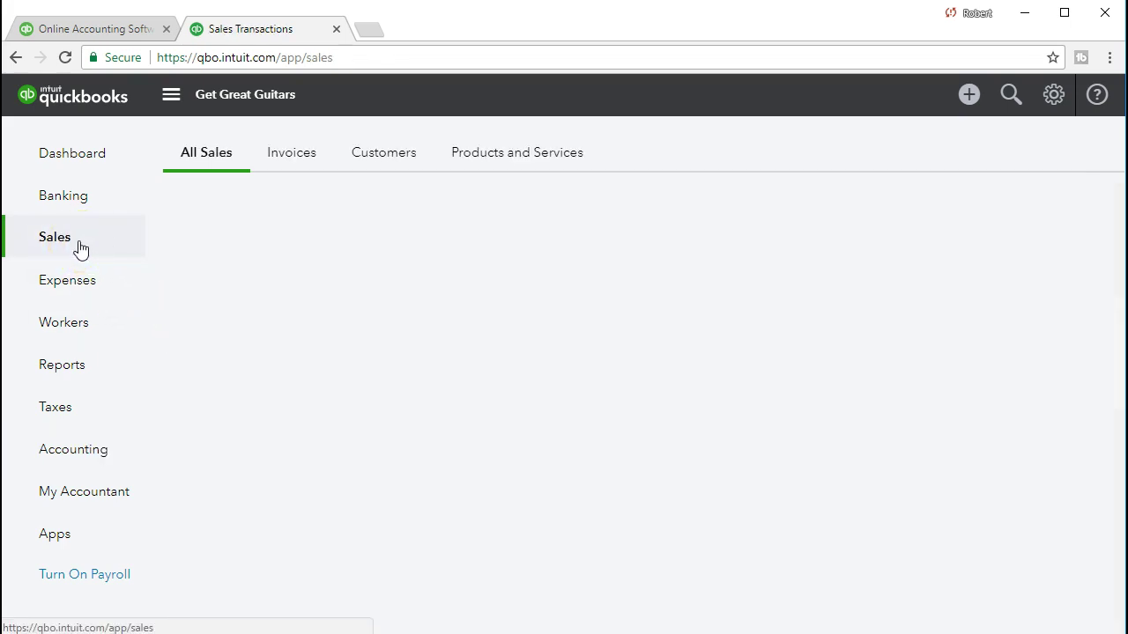
left_click(490, 157)
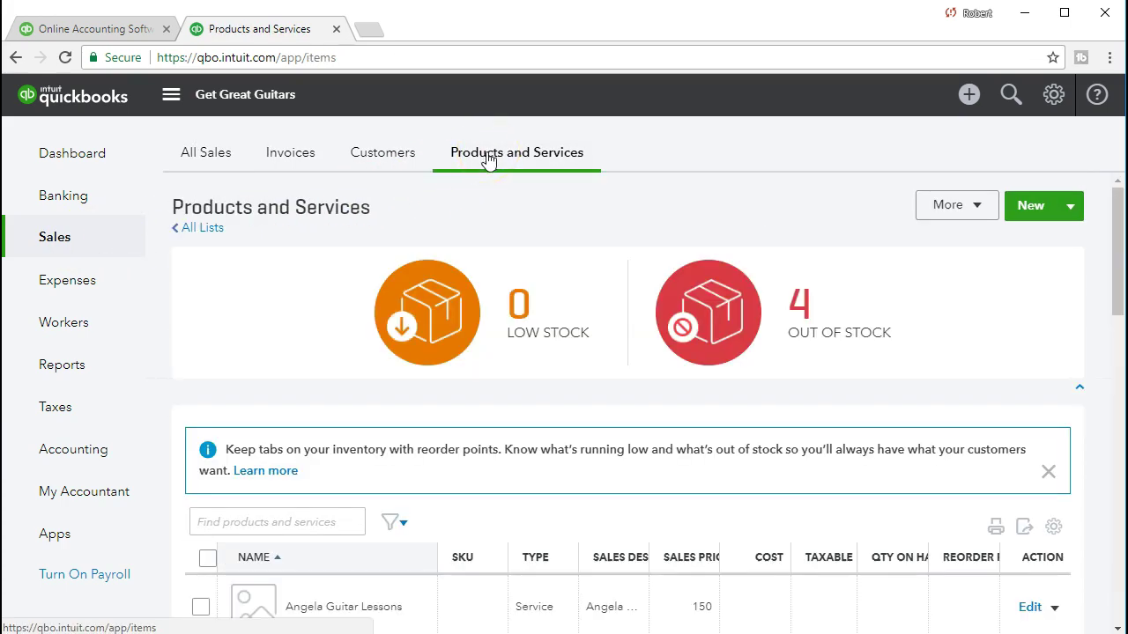
scroll(308, 335, "down", 1)
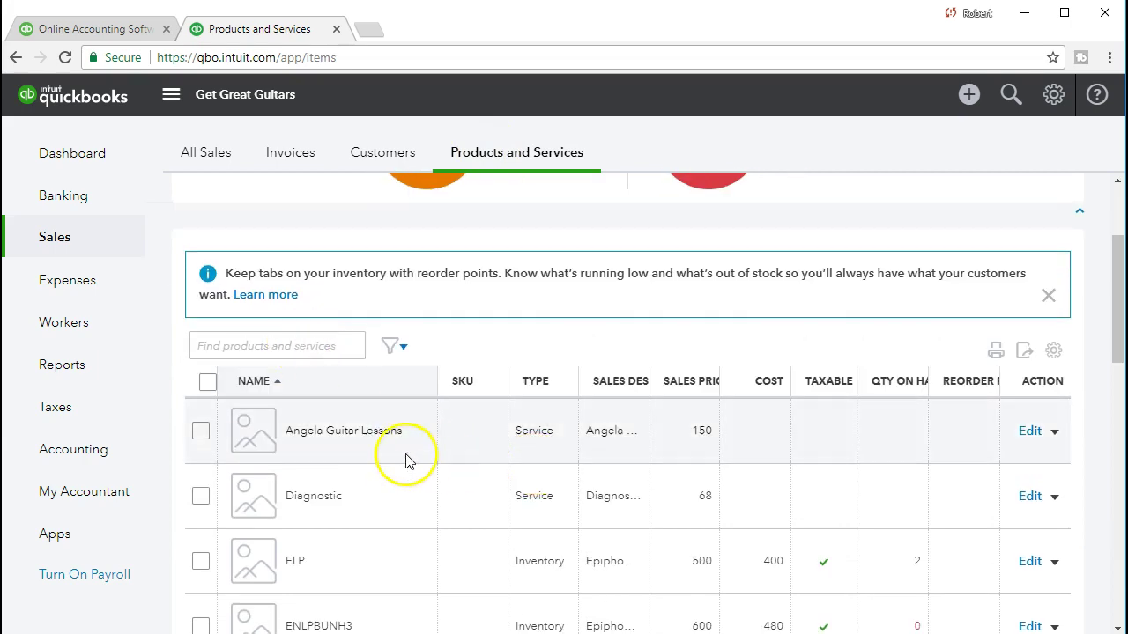
scroll(398, 461, "down", 2)
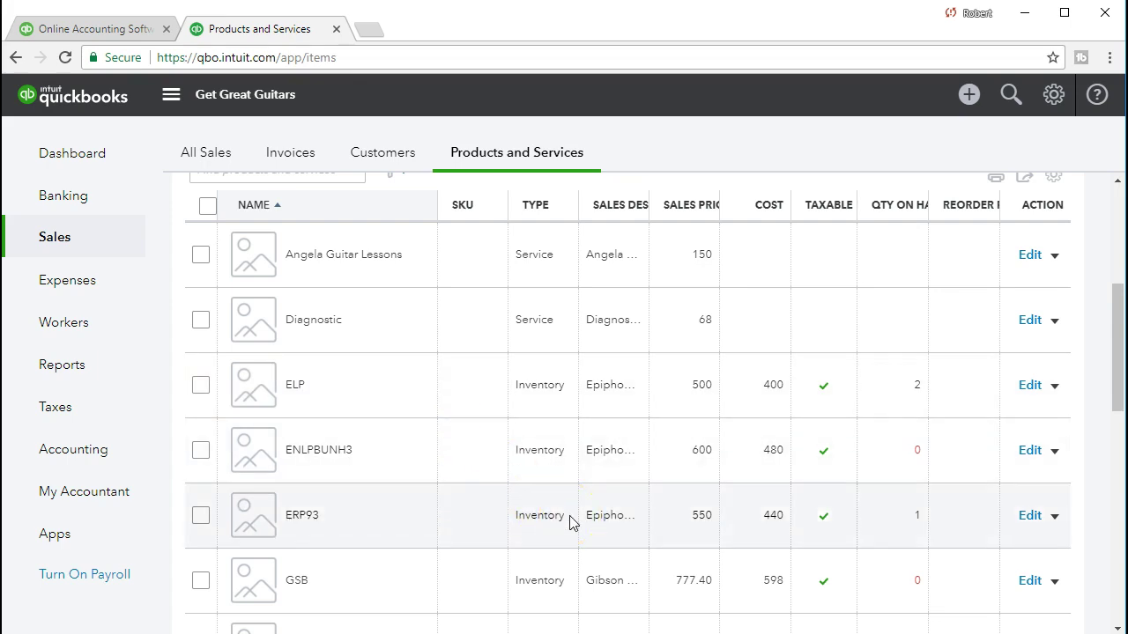
scroll(569, 522, "up", 3)
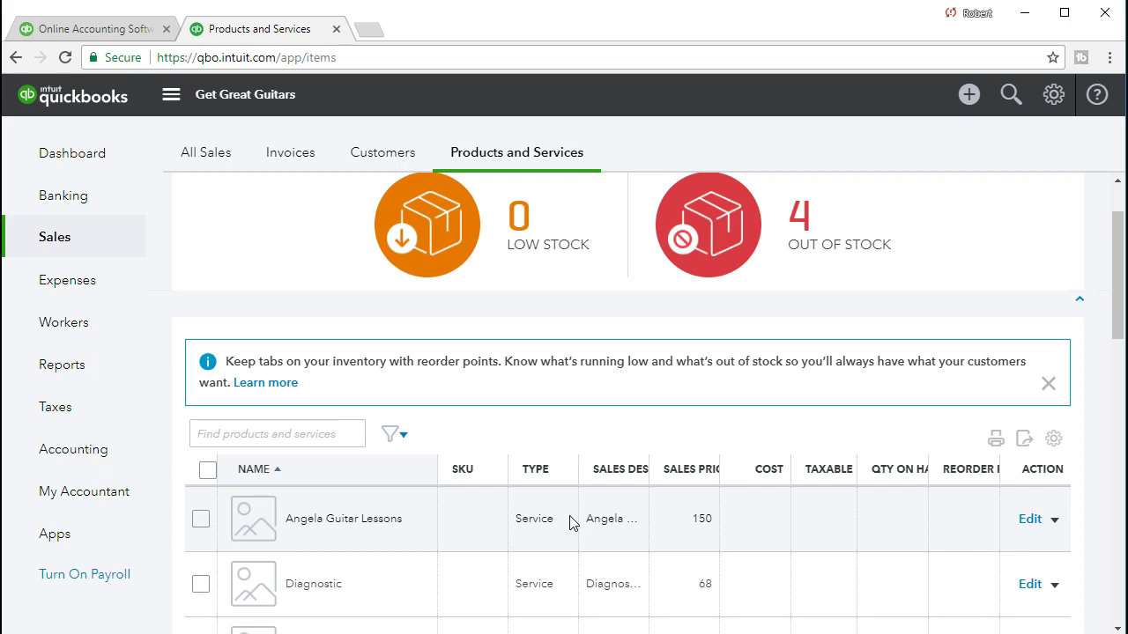
- Create a new sales receipt and choose Music Stuff Store as the customer
left_click(968, 95)
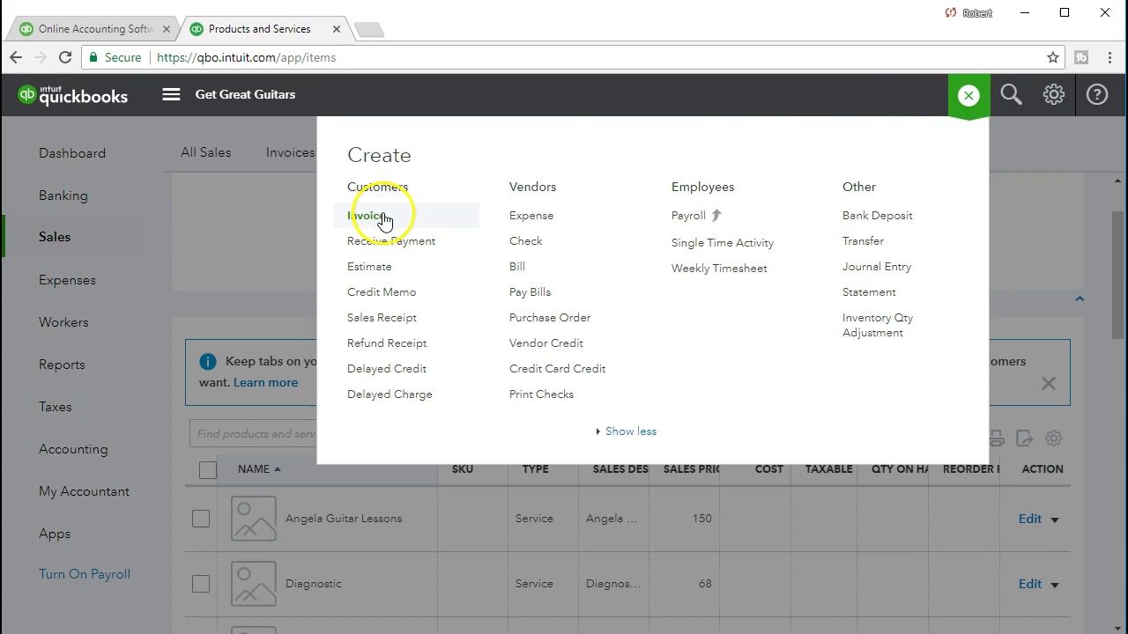
left_click(418, 321)
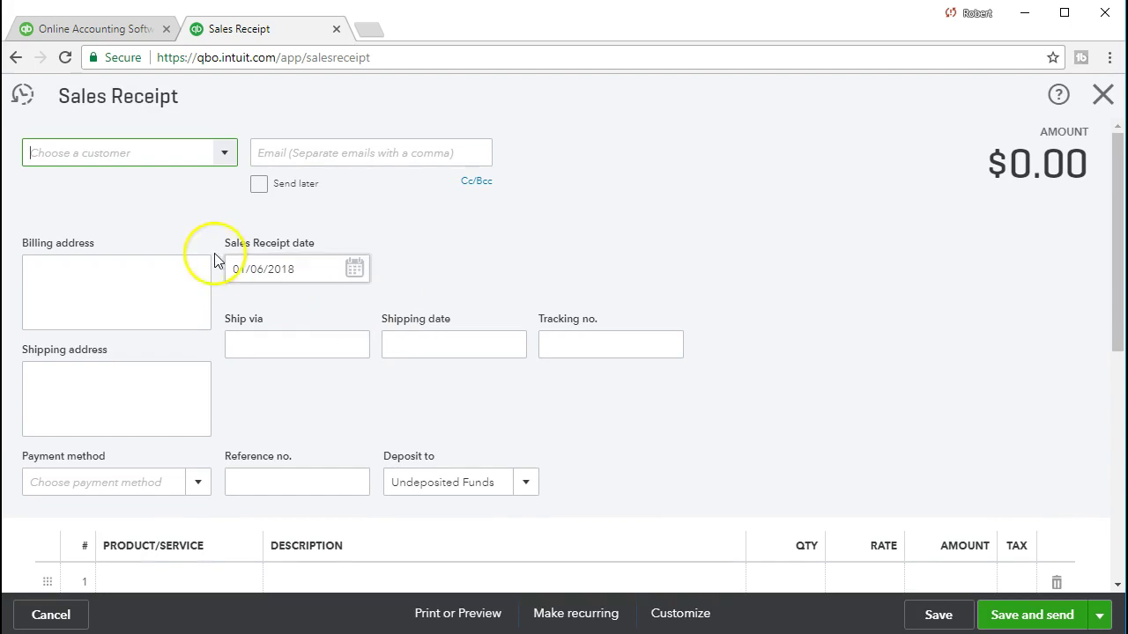
left_click(225, 160)
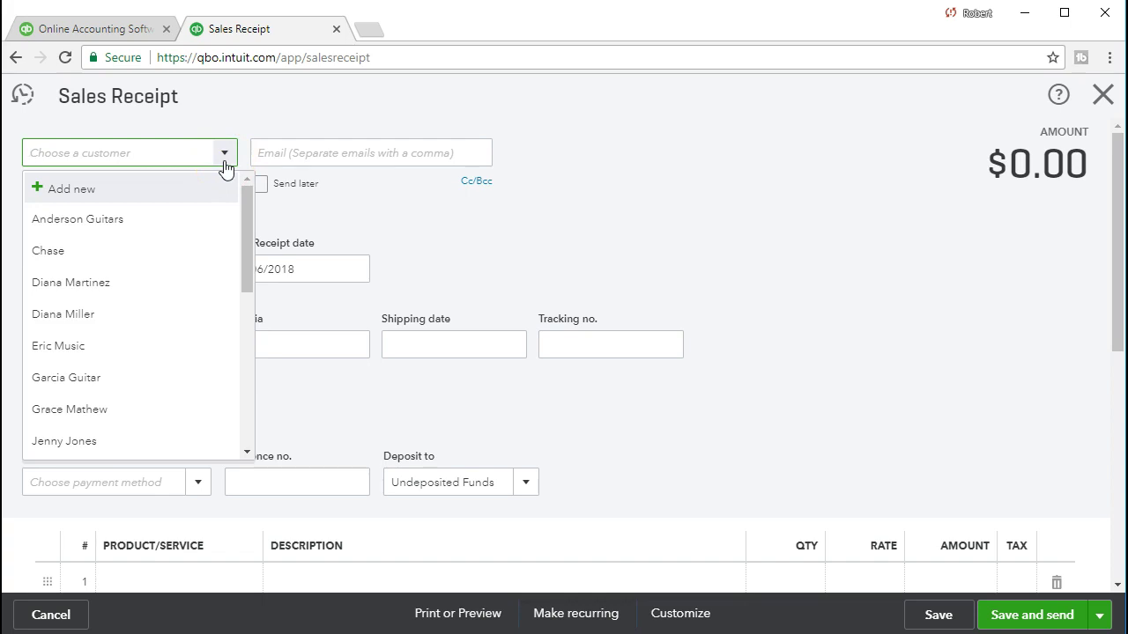
type("Music Stuff Store")
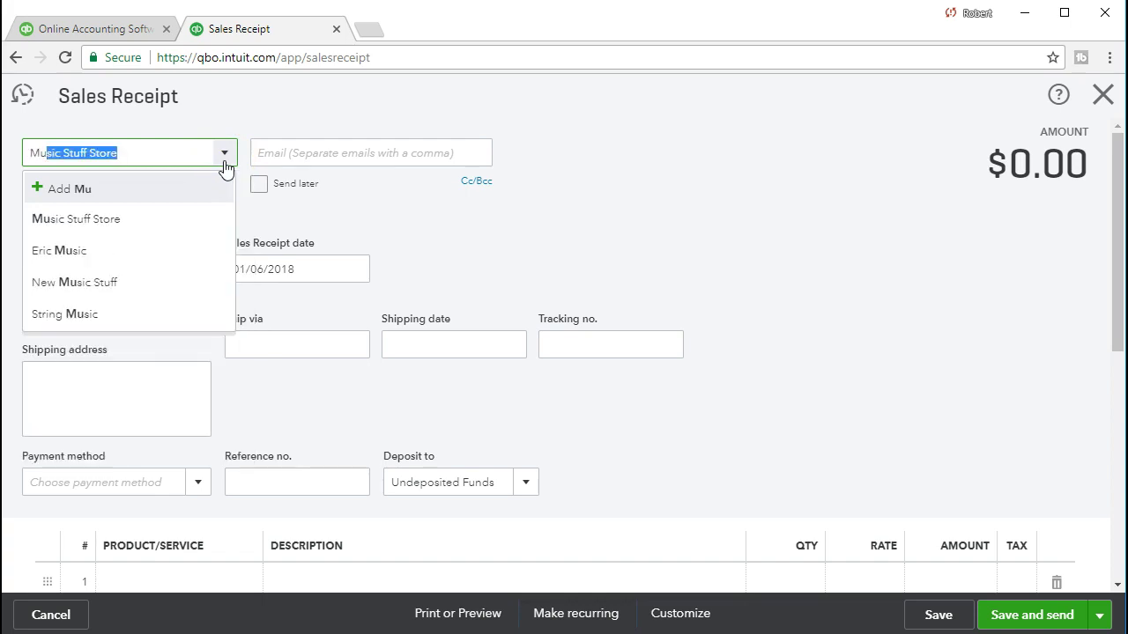
left_click(128, 225)
- Set the sales receipt date to 02/28/2021
key("Tab")
key("Tab")
left_click(185, 238)
left_click(308, 268)
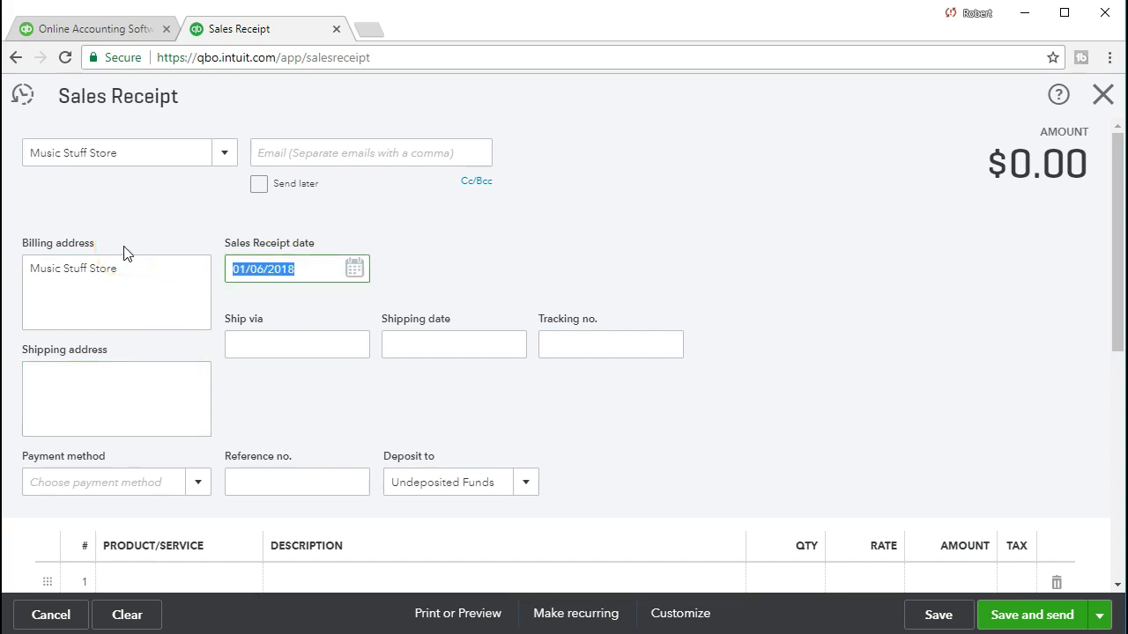
type("022821")
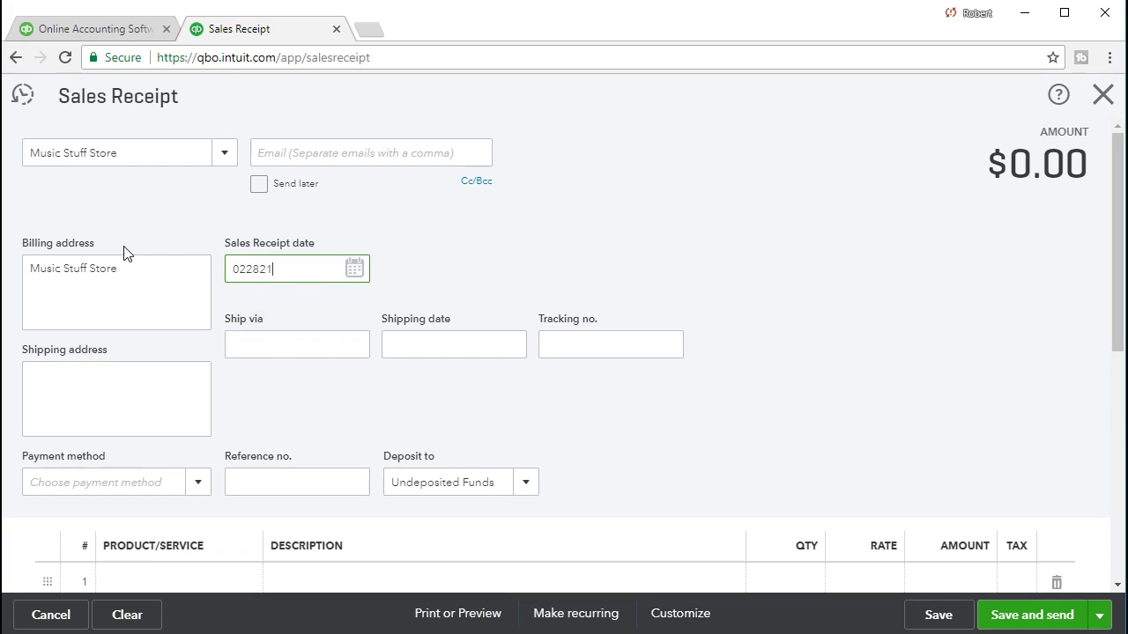
key("Tab")
left_click(259, 318)
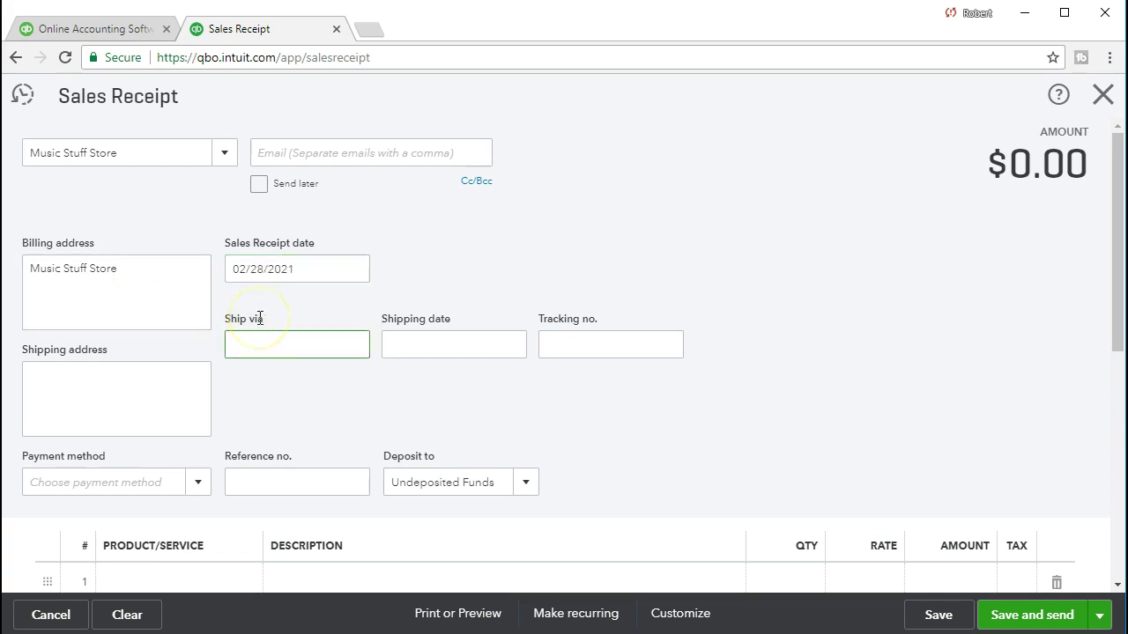
- Set the sales receipt's payment method to Cash
left_click(160, 292)
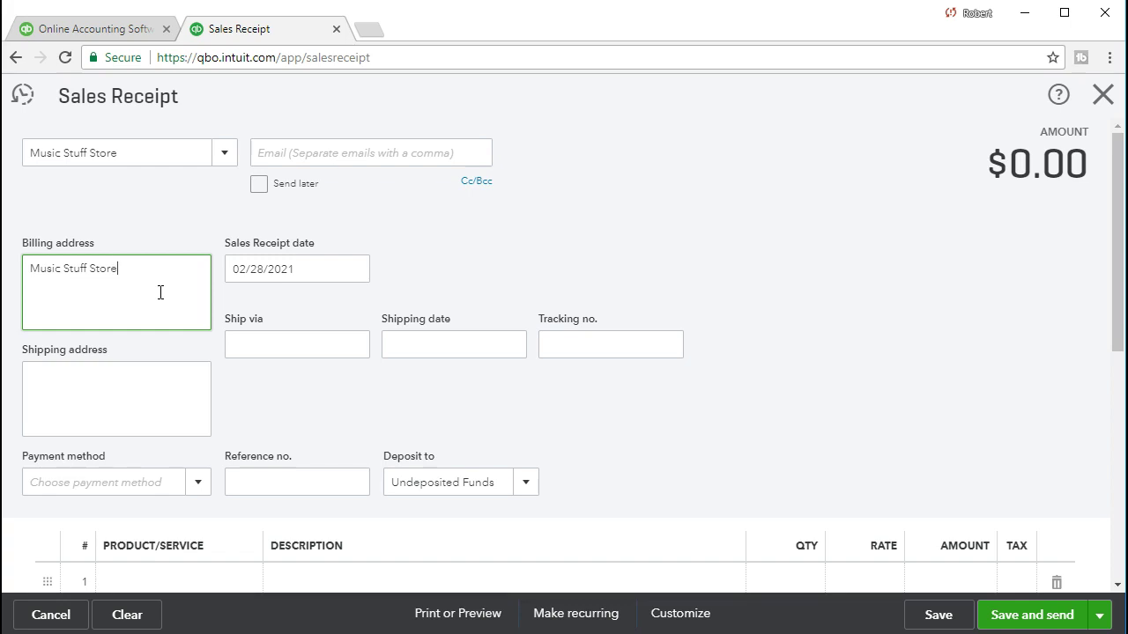
scroll(160, 293, "down", 1)
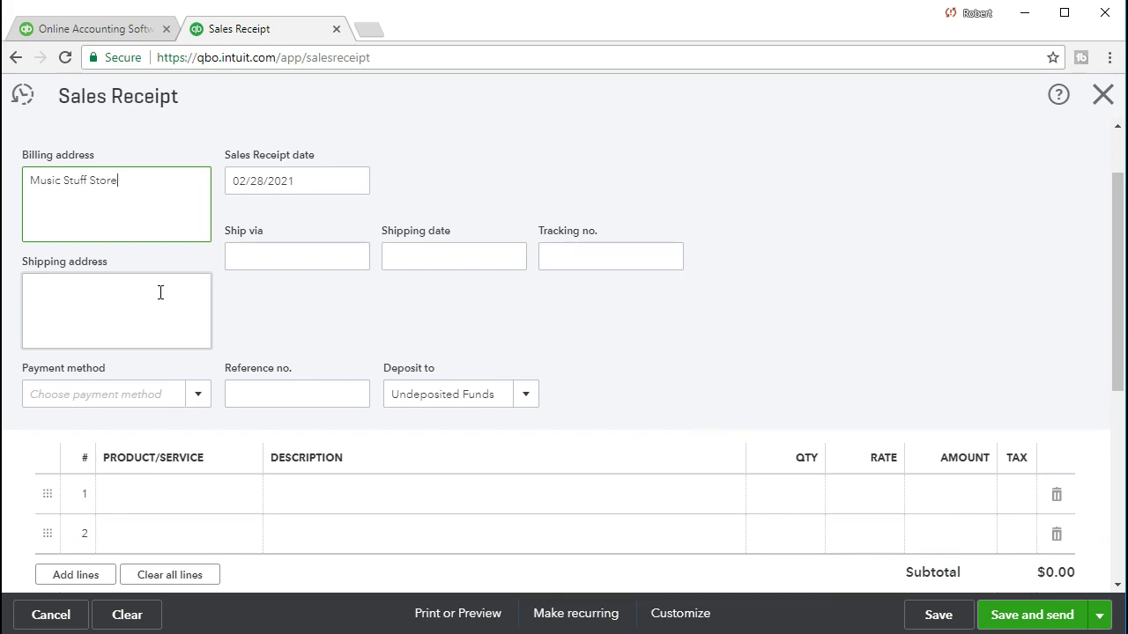
left_click(206, 394)
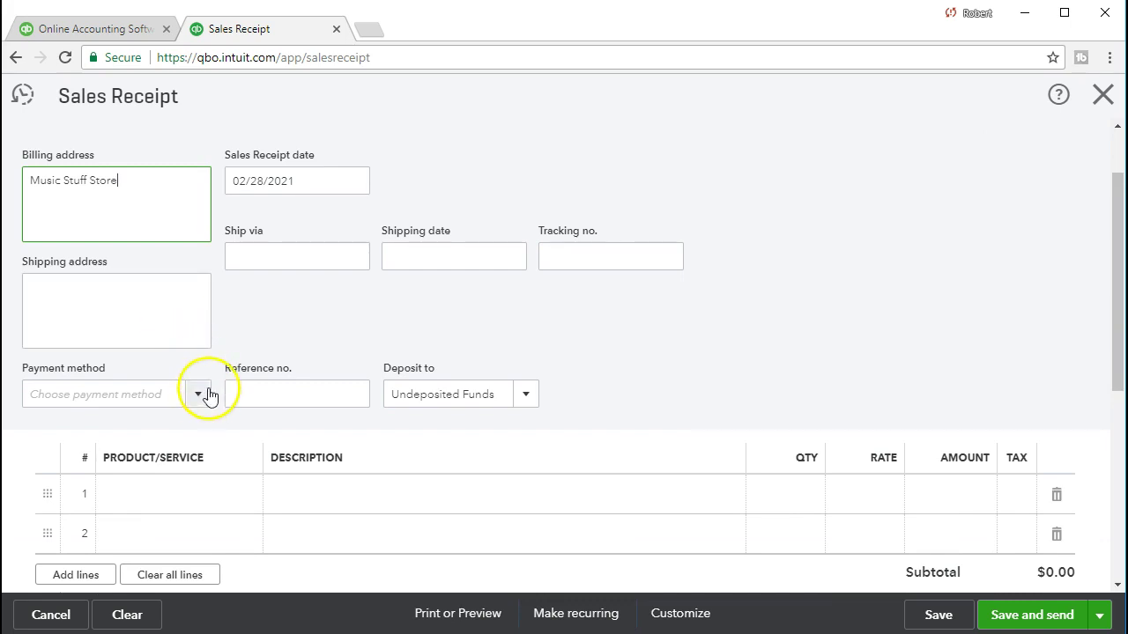
left_click(148, 458)
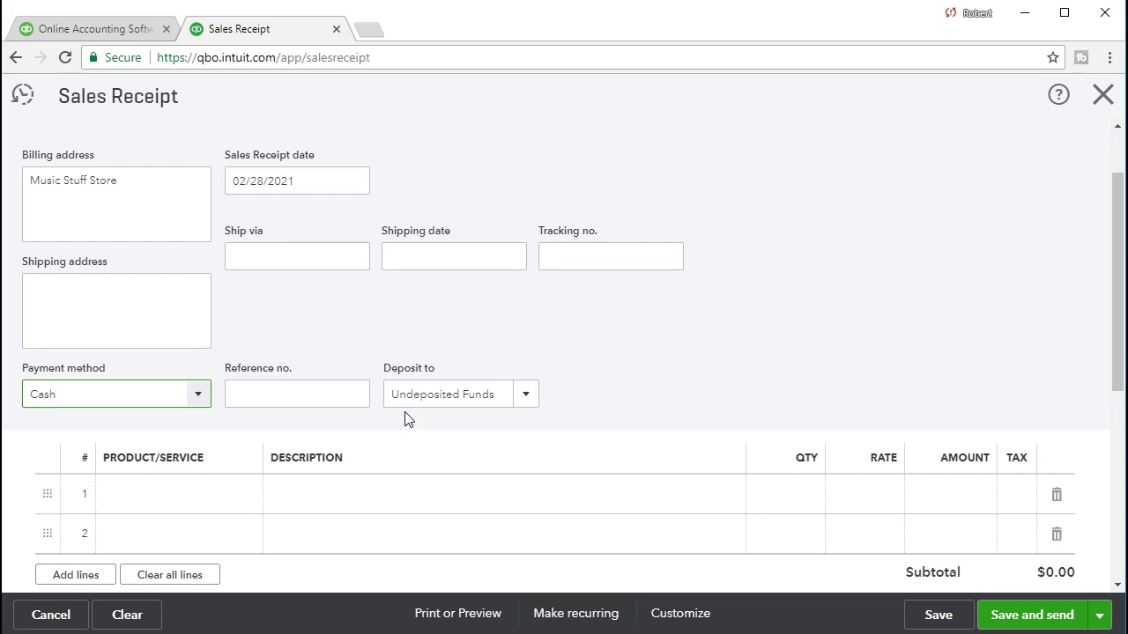
- Enter Rent Music Equipment as the product/service on the receipt's first line and copy that name
scroll(405, 420, "down", 1)
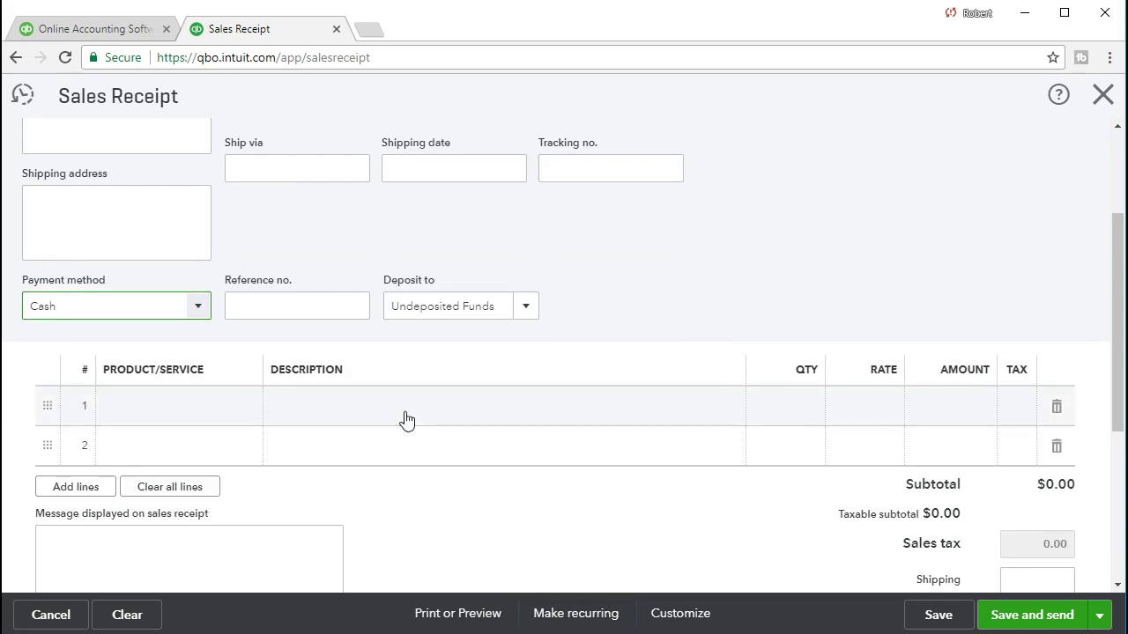
left_click(182, 396)
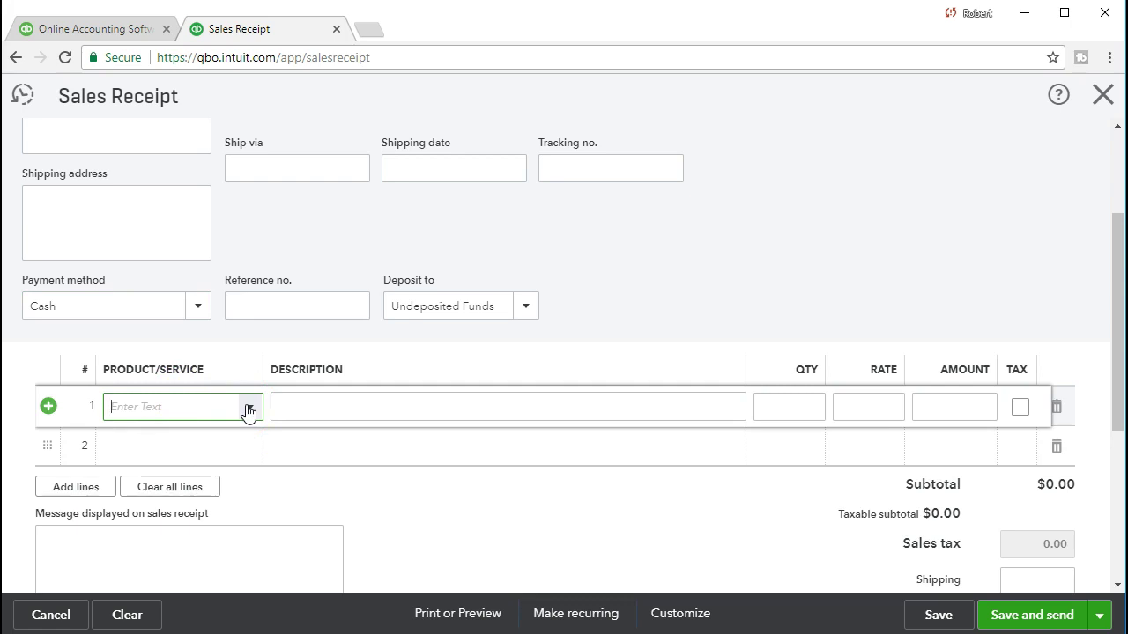
type("Rent Music Equipment")
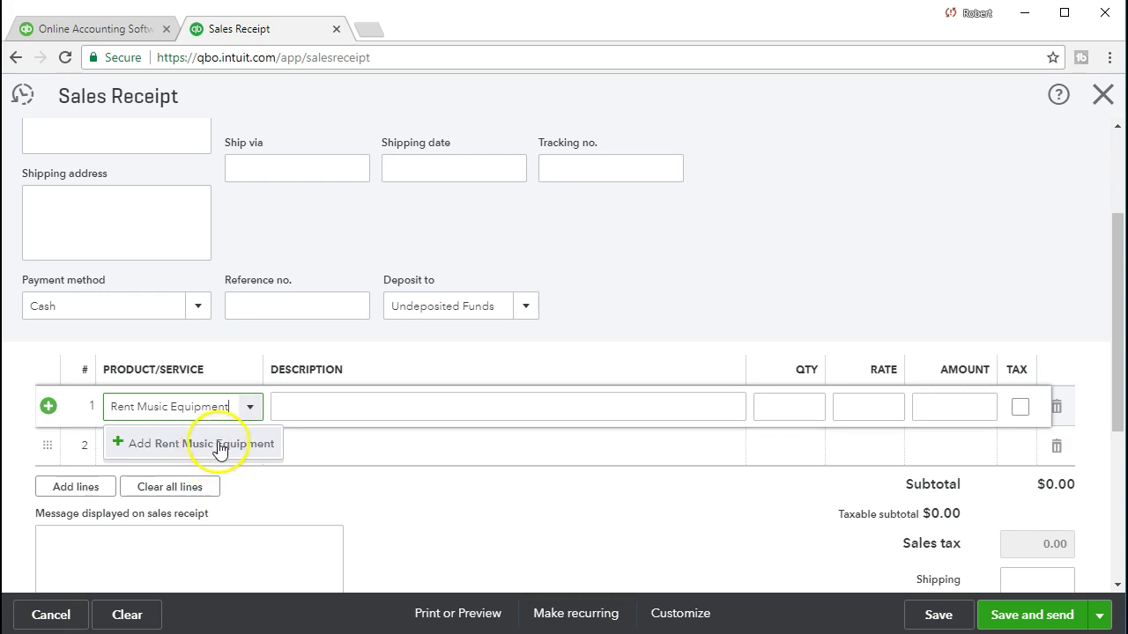
left_click_drag(231, 406, 55, 423)
key("ctrl+c")
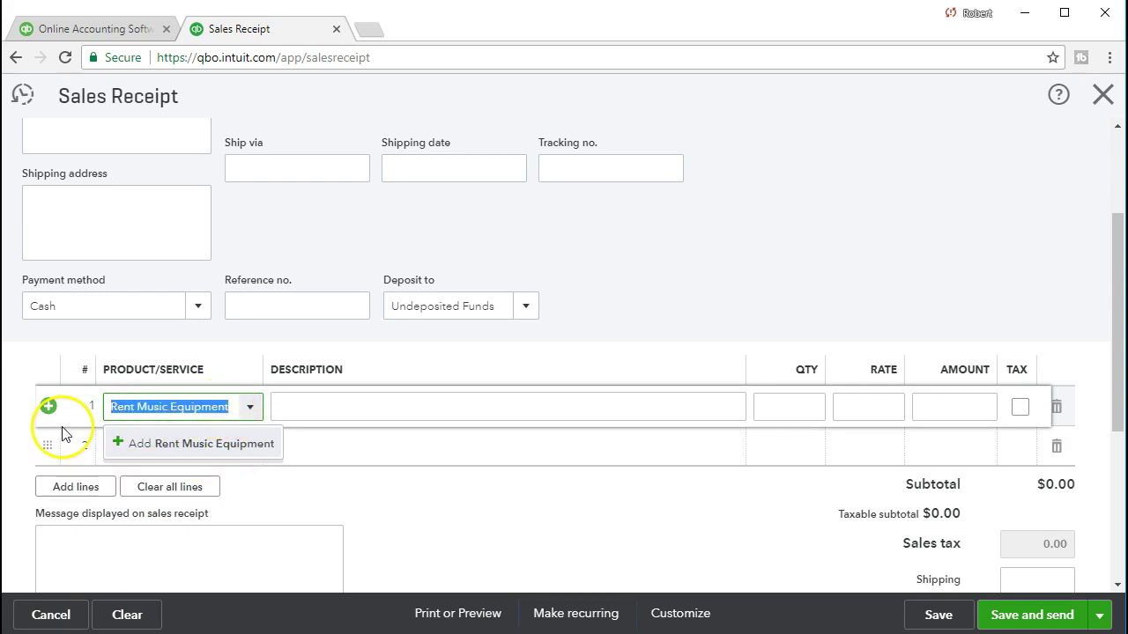
- Check the existing items for a match, and add Rent Music Equipment as a new item of type Service
left_click(248, 409)
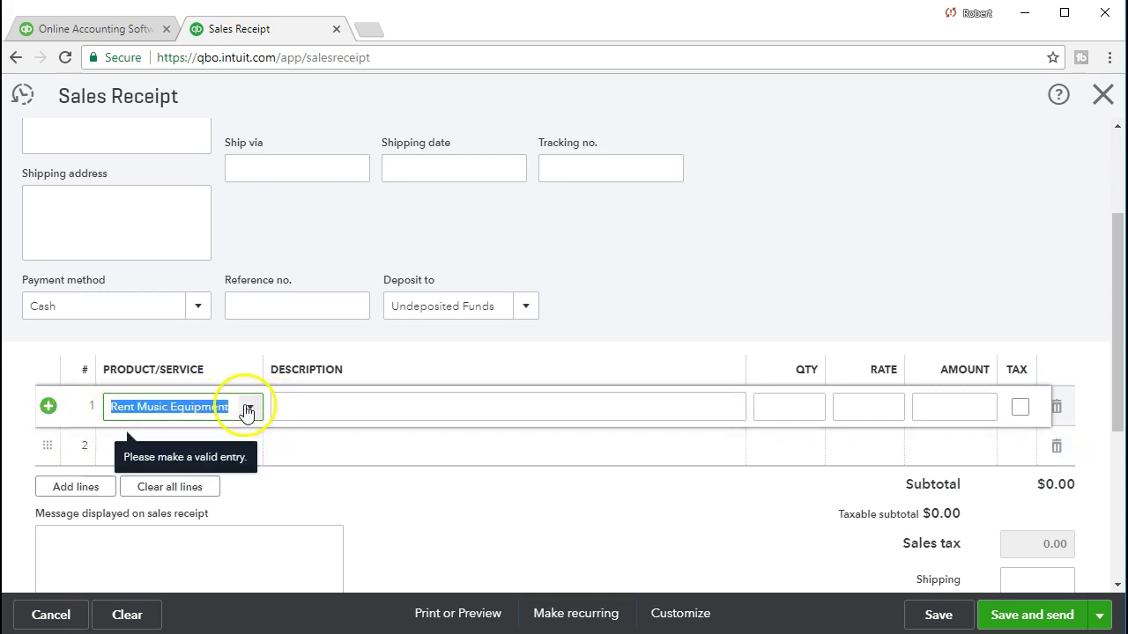
left_click(249, 410)
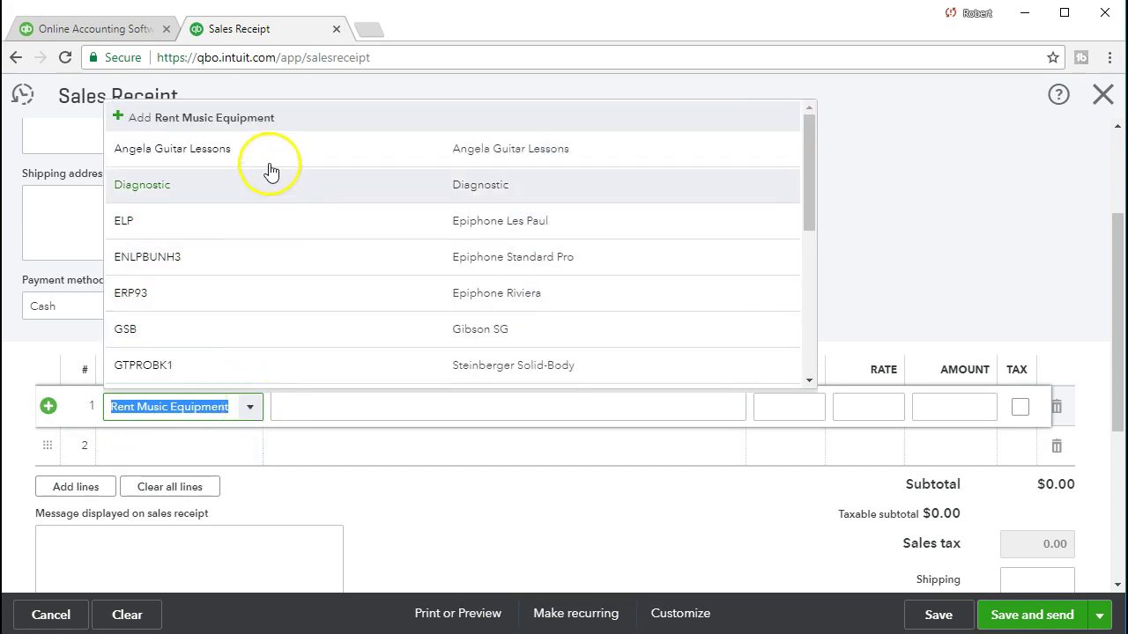
scroll(291, 242, "down", 1)
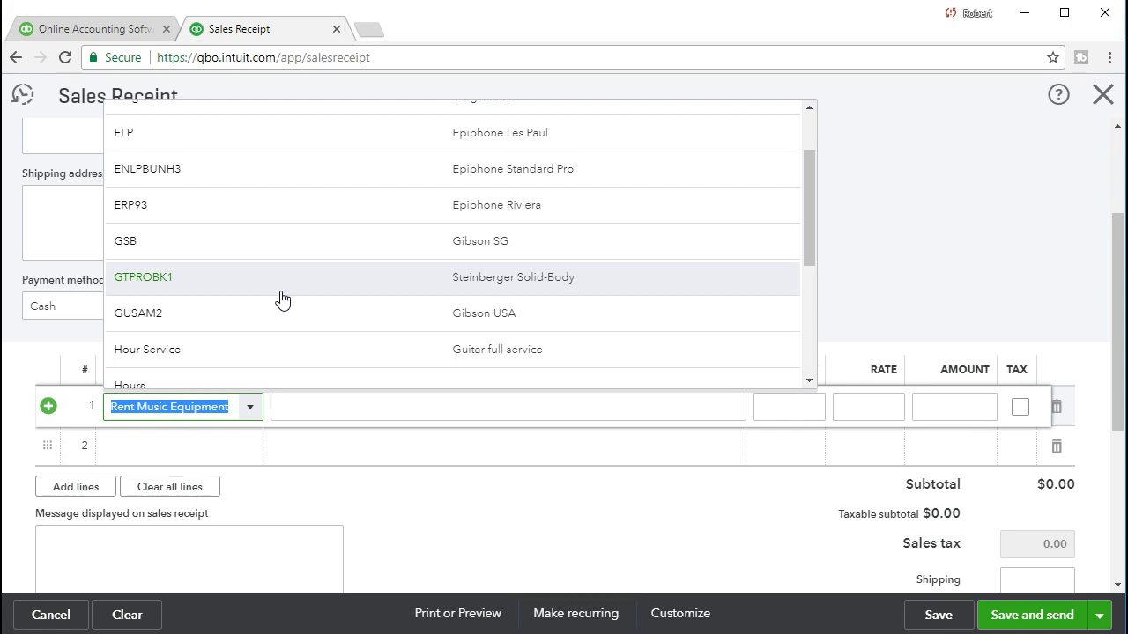
left_click(220, 411)
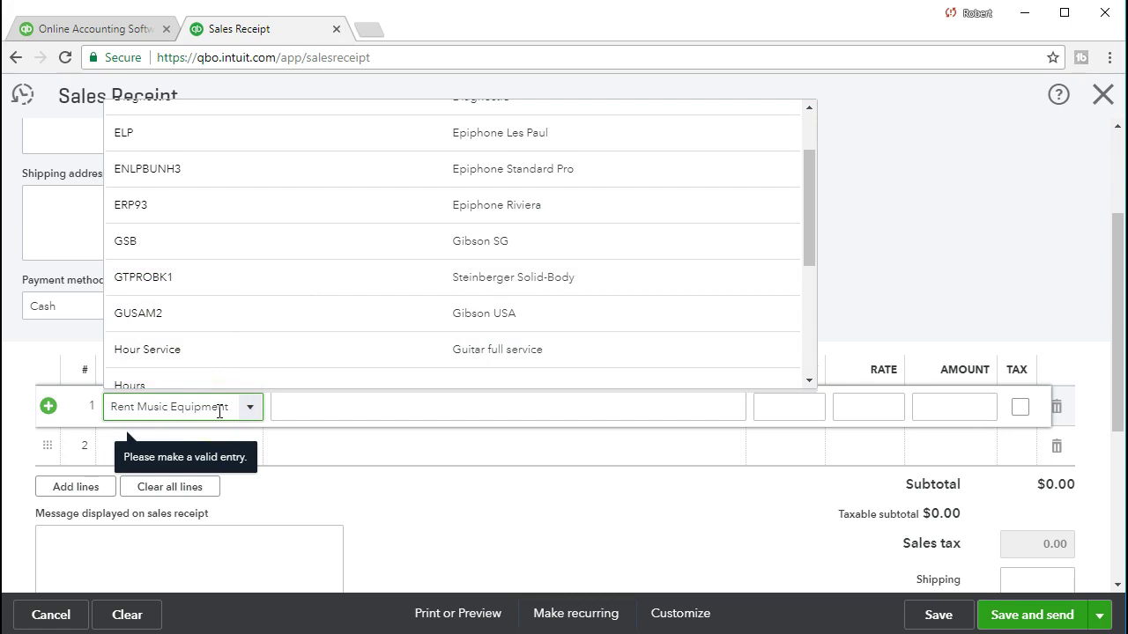
key("Return")
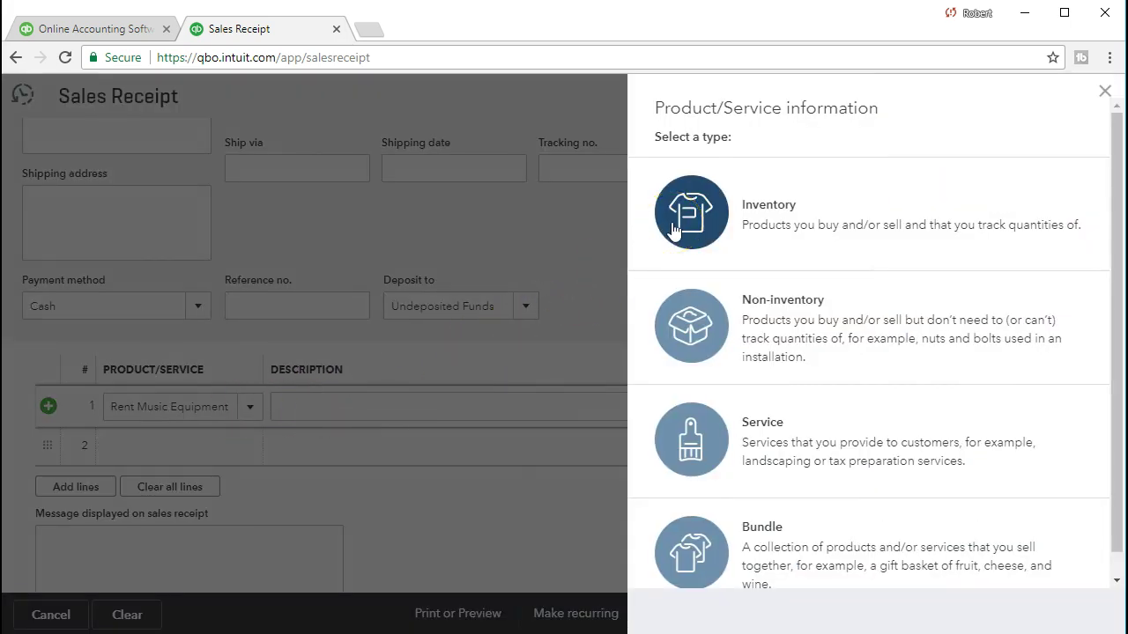
left_click(670, 434)
- Paste Rent Music Equipment as the new service's description on sales forms
left_click(714, 318)
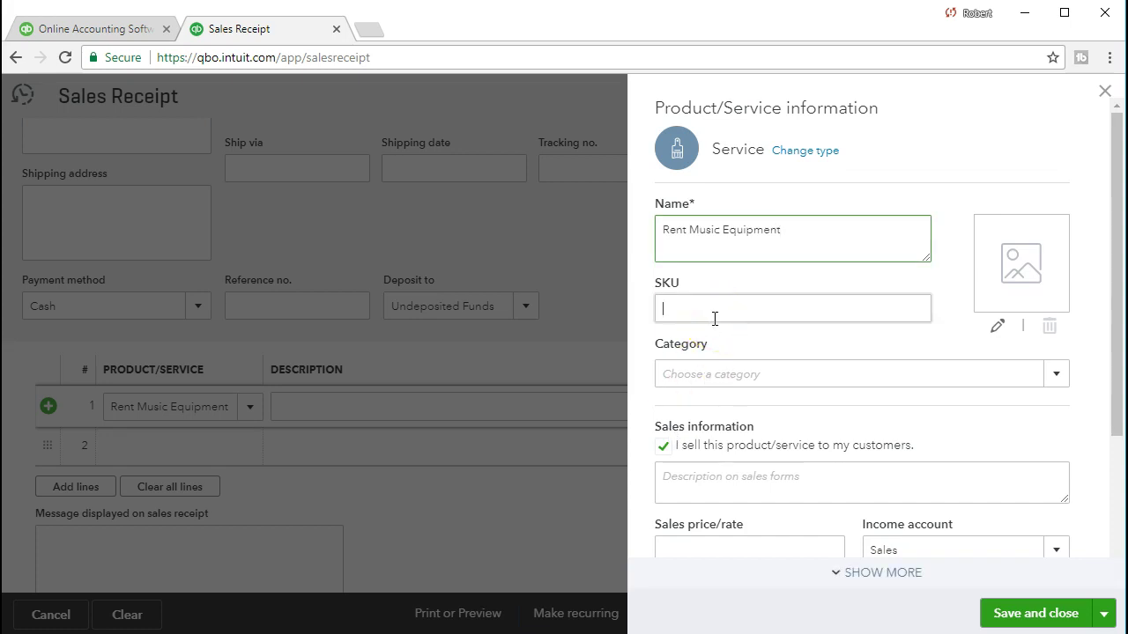
key("Tab")
key("Tab")
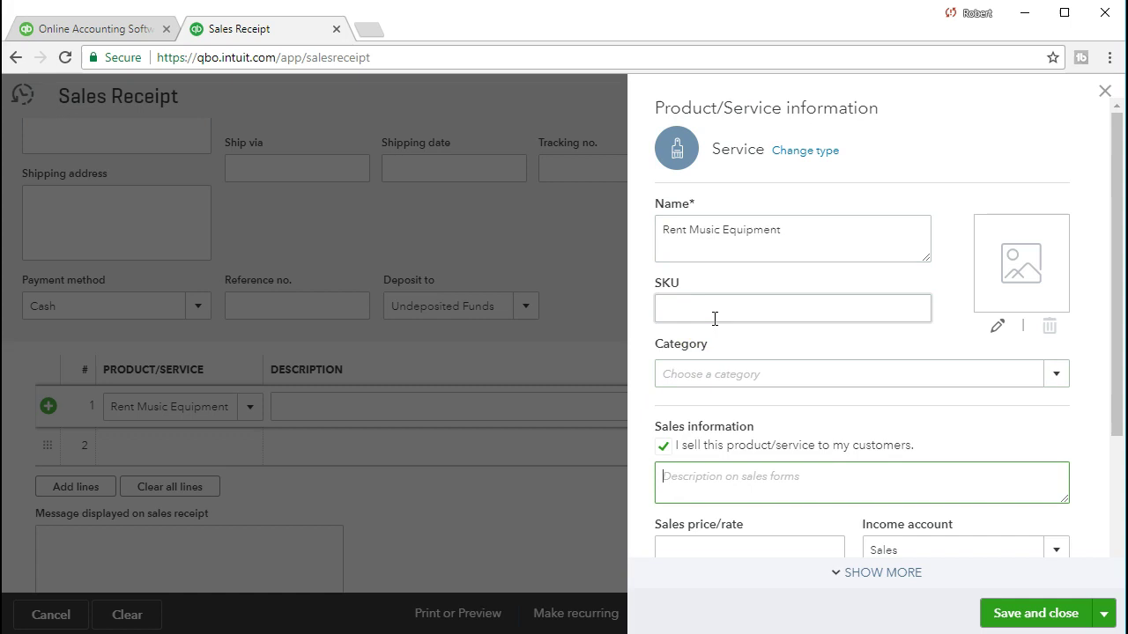
key("ctrl+v")
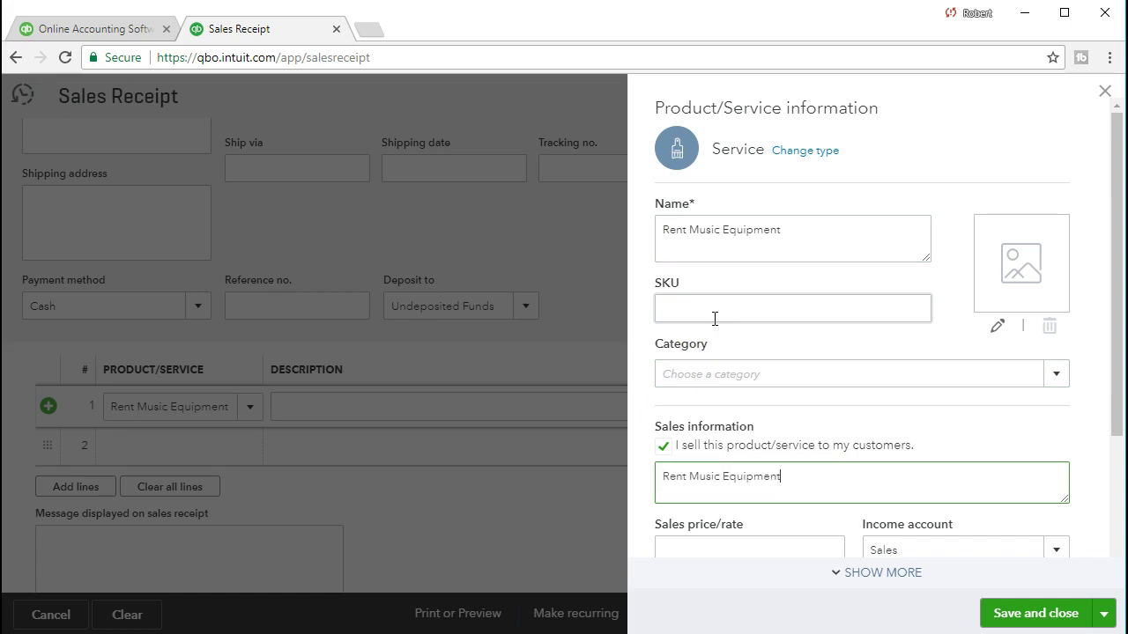
key("Tab")
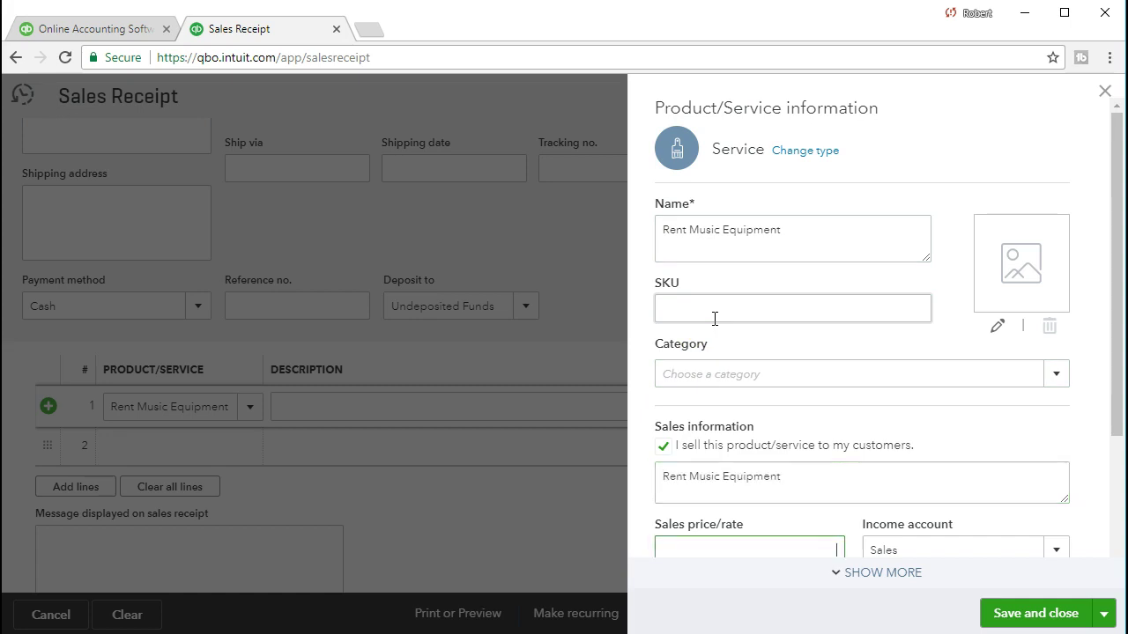
- Set the new service's sales price/rate to 4,500
scroll(714, 319, "down", 1)
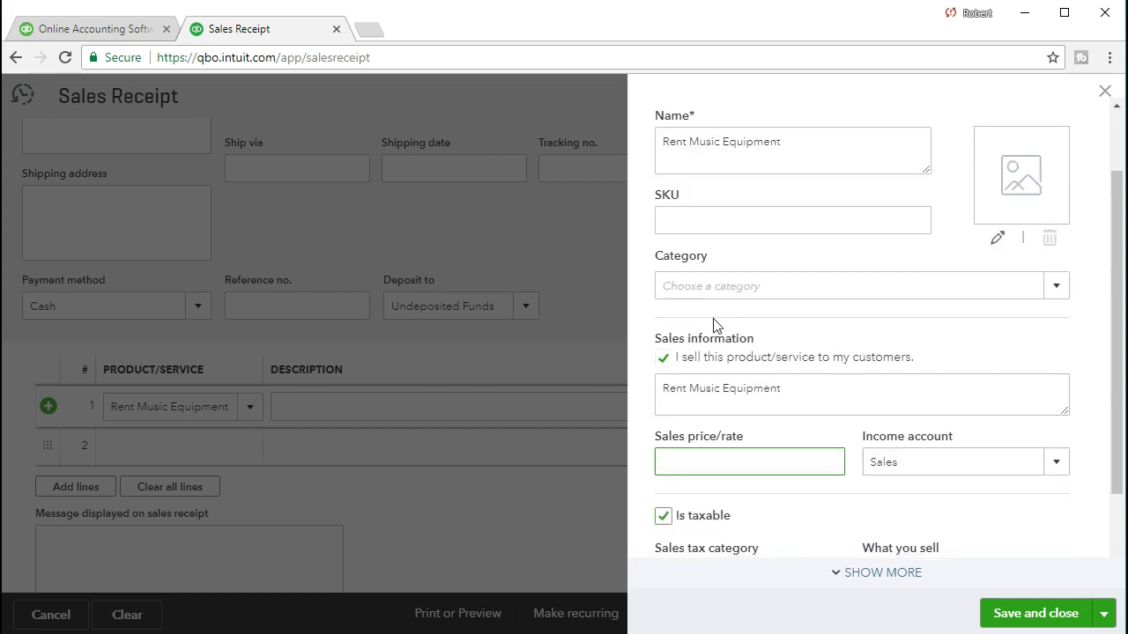
left_click(711, 466)
type("500")
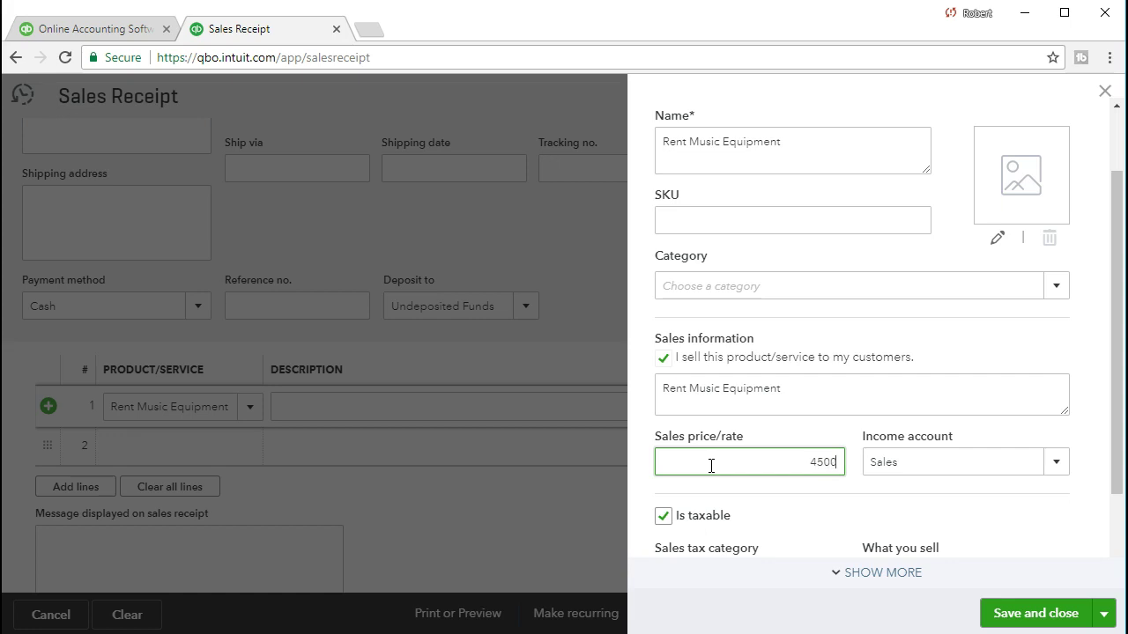
key("Tab")
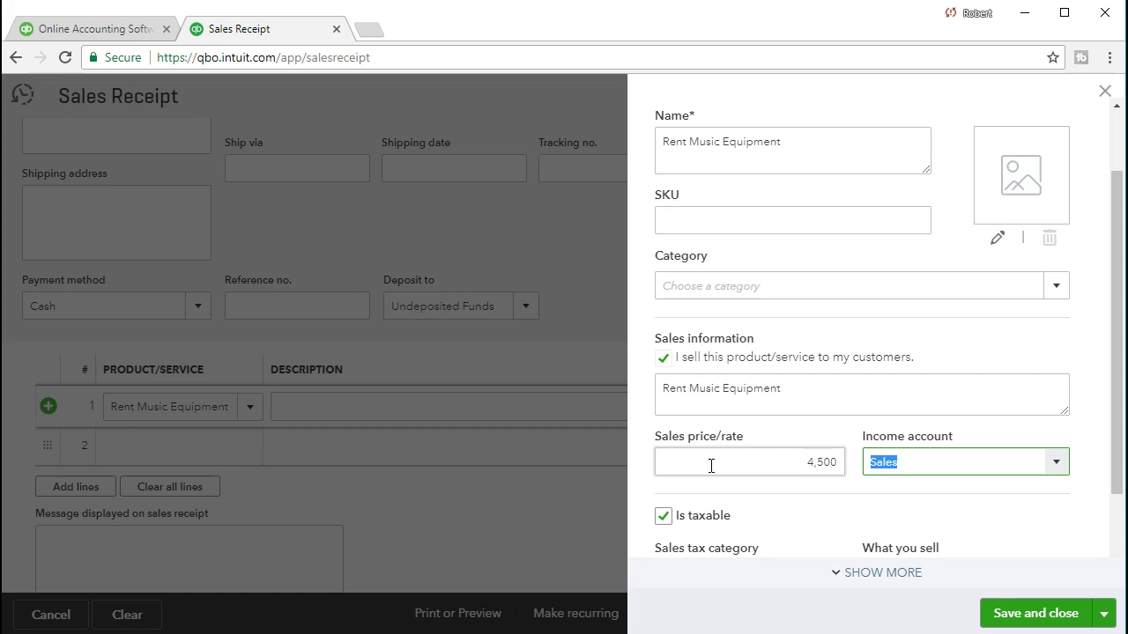
- Make the Rent Music Equipment service non-taxable and save it
left_click(775, 503)
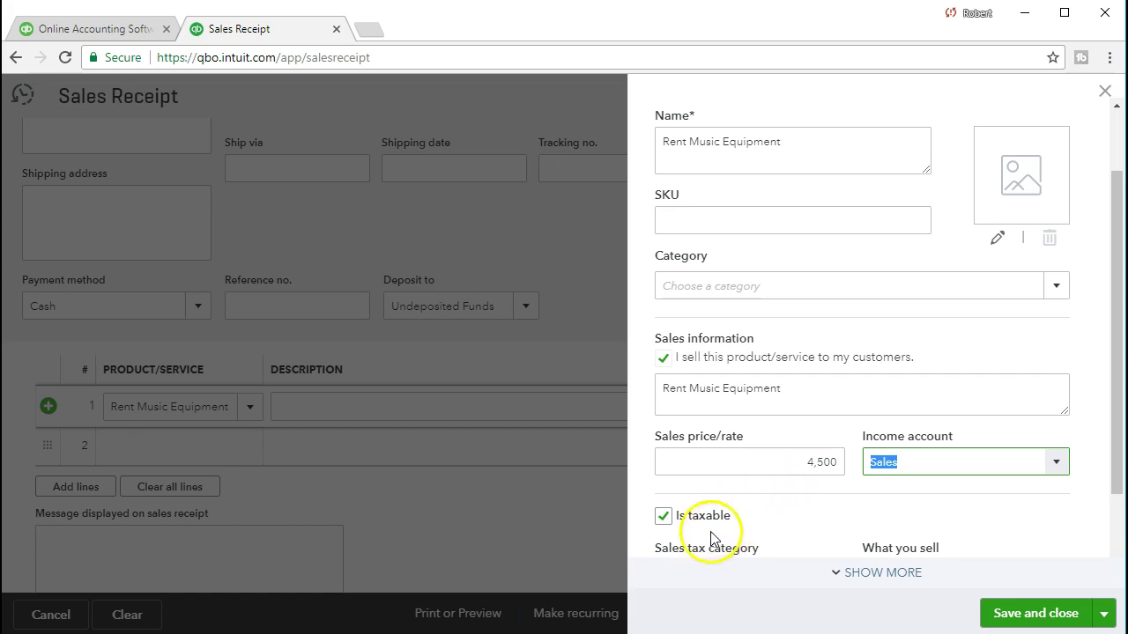
left_click(664, 517)
scroll(667, 527, "down", 1)
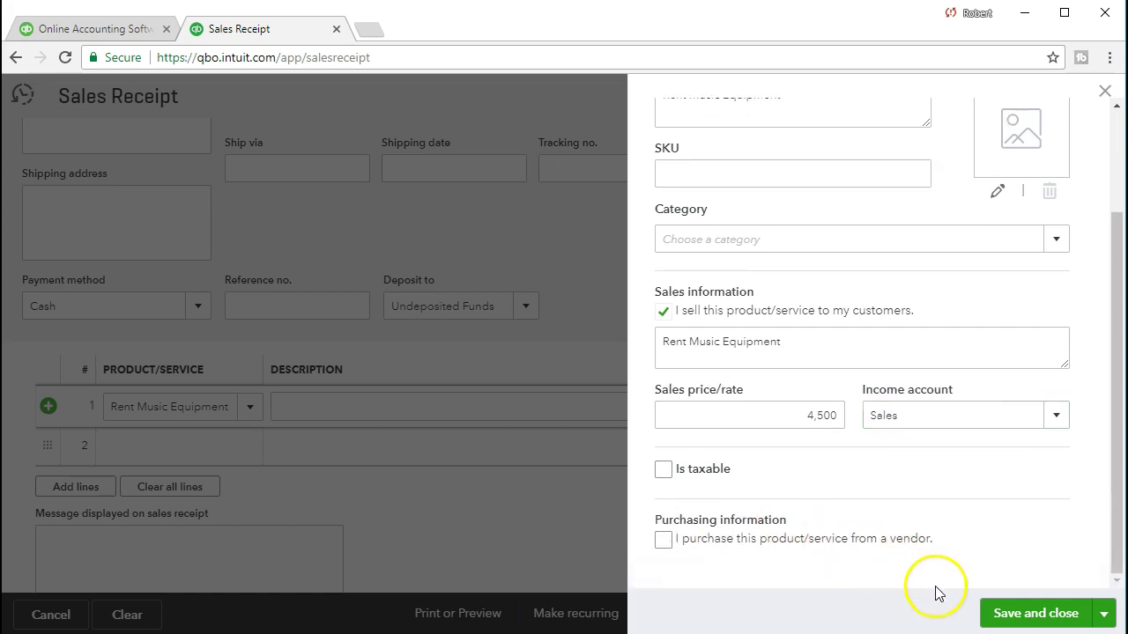
left_click(999, 615)
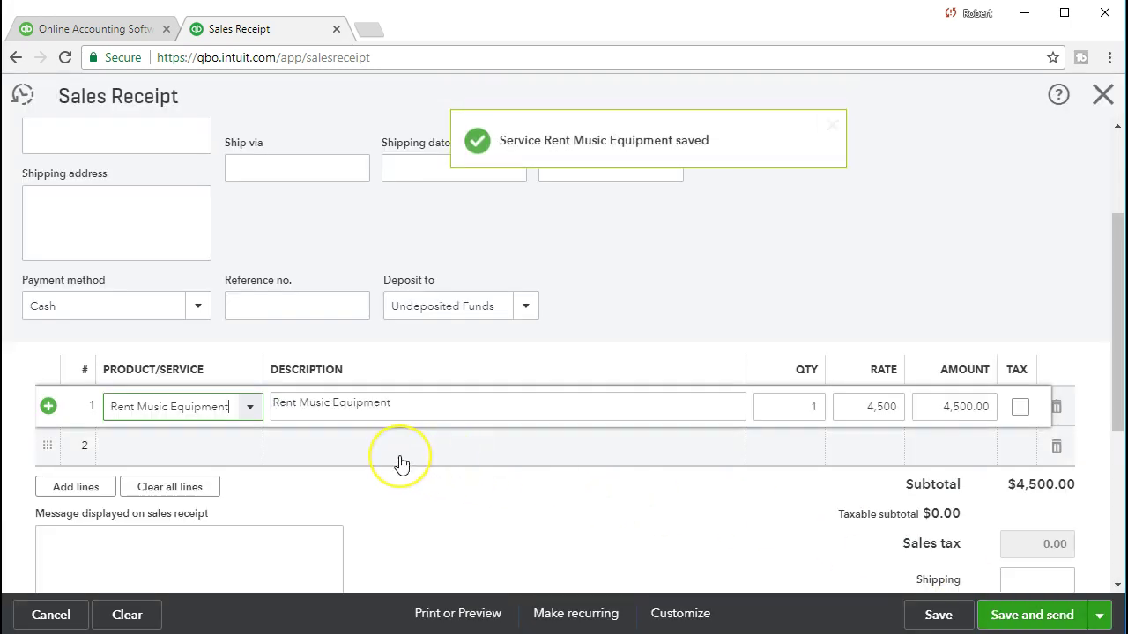
- Close the Music Stuff Store sales receipt without saving it
left_click(392, 464)
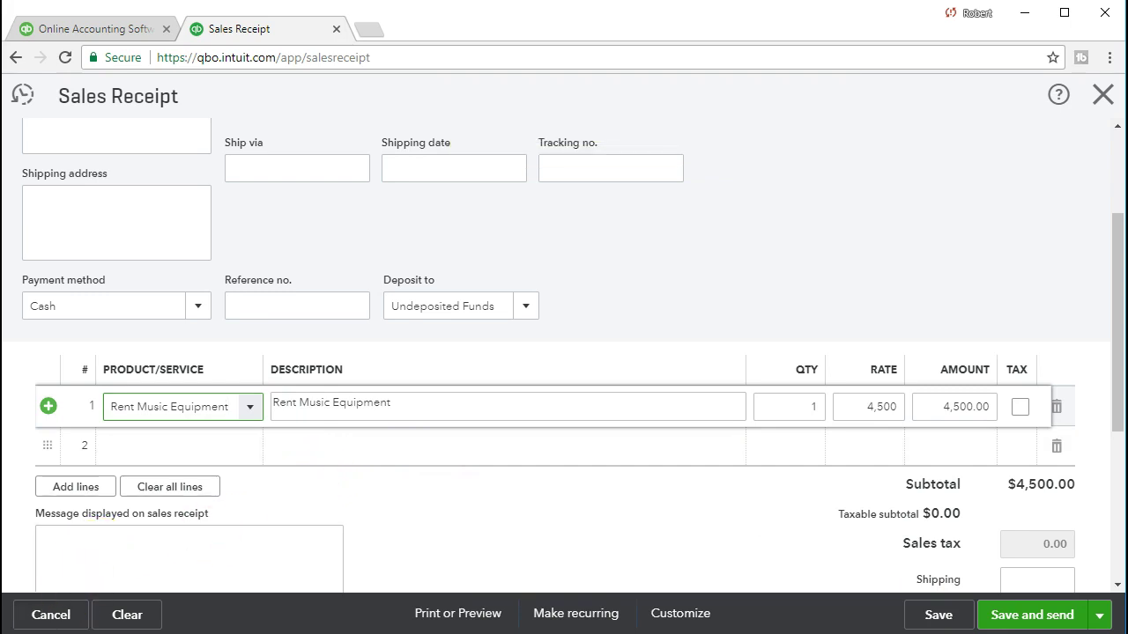
left_click(329, 446)
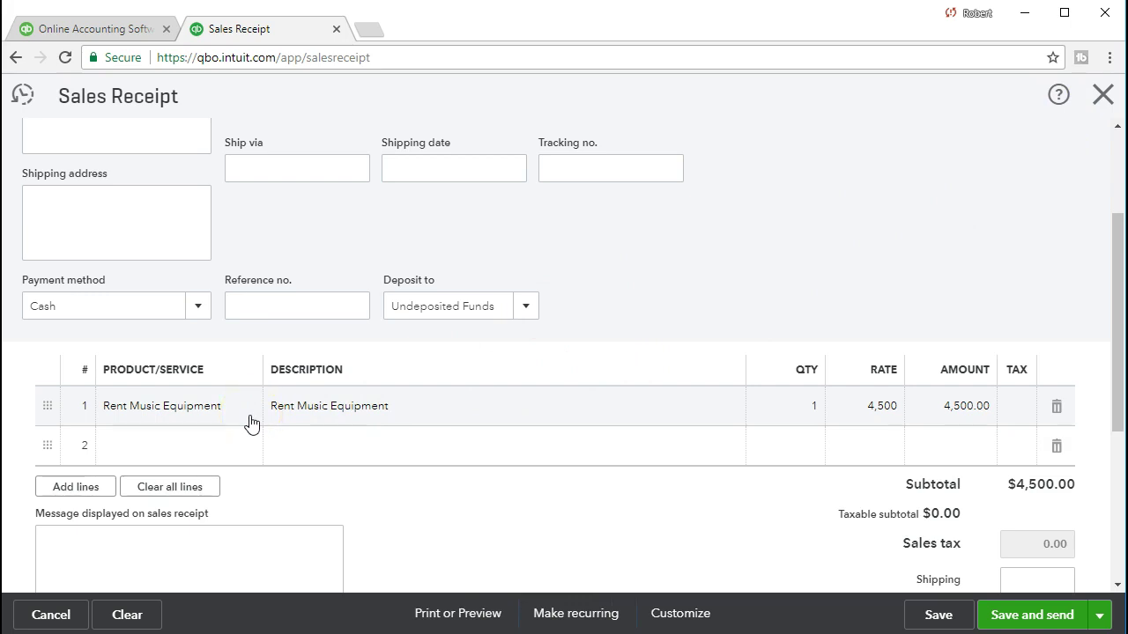
left_click(1103, 97)
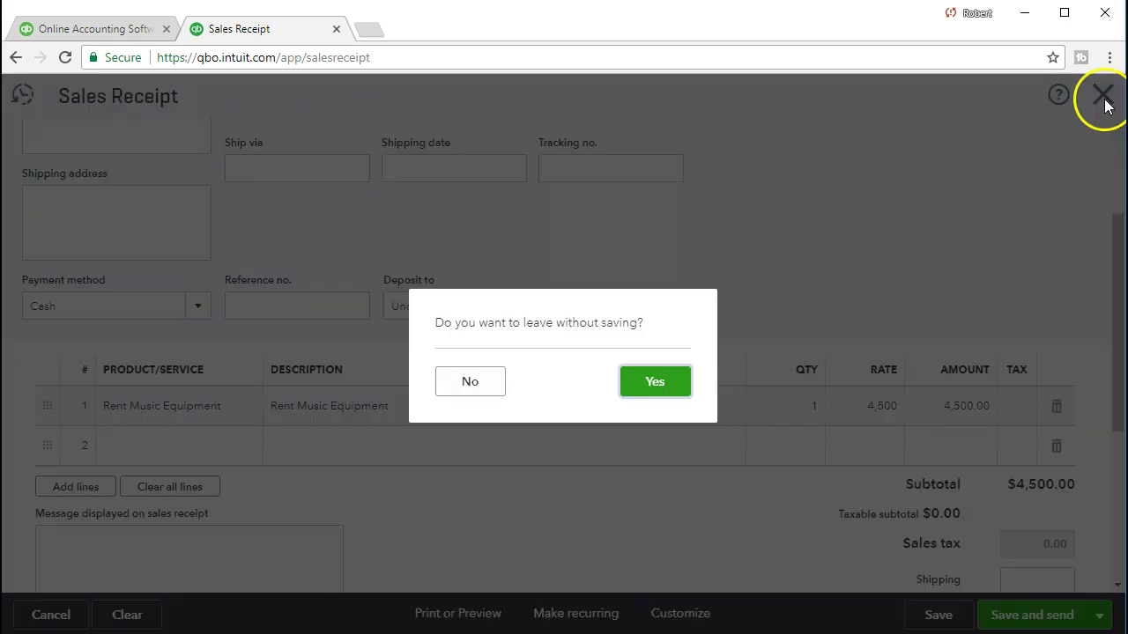
left_click(674, 379)
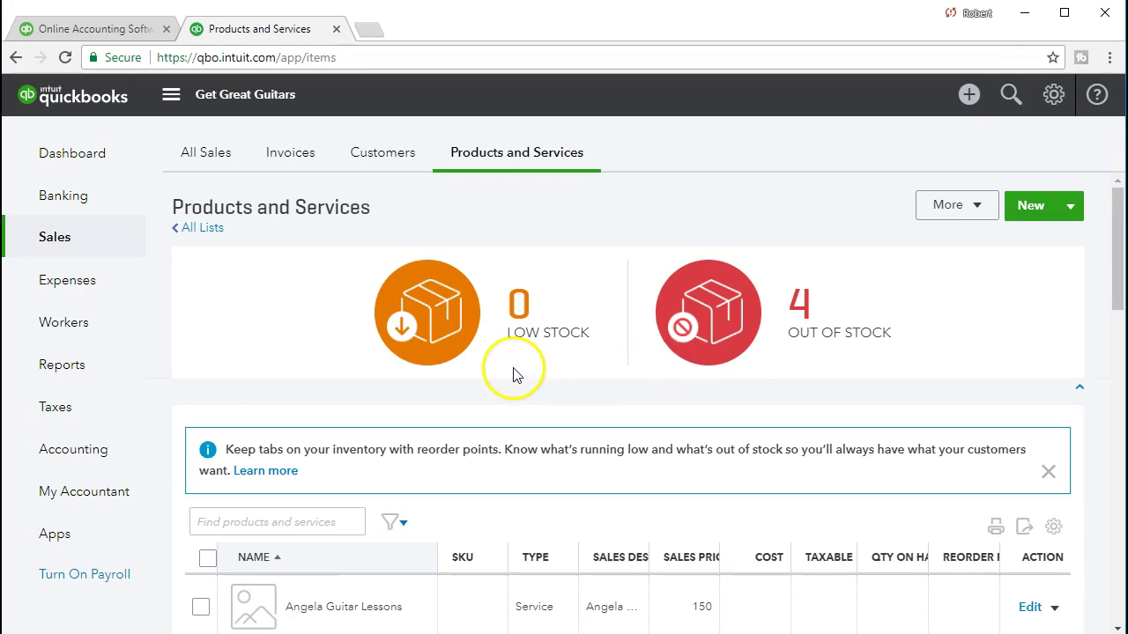
- Find Rent Music Equipment in the Products and Services list and open it for editing at its sales information
left_click(58, 240)
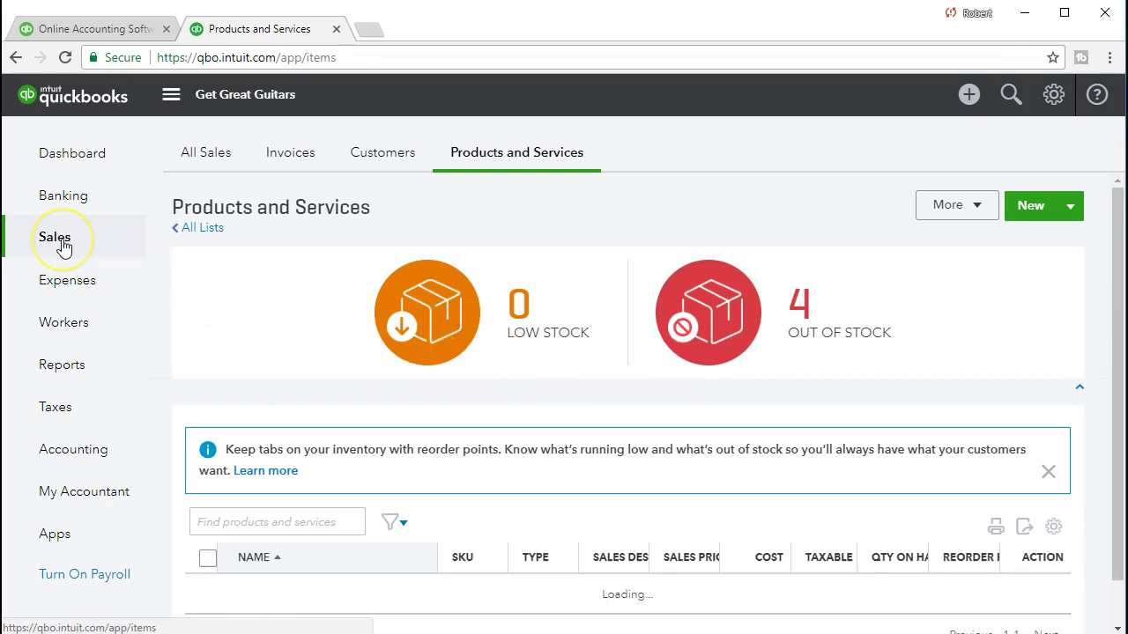
left_click(499, 164)
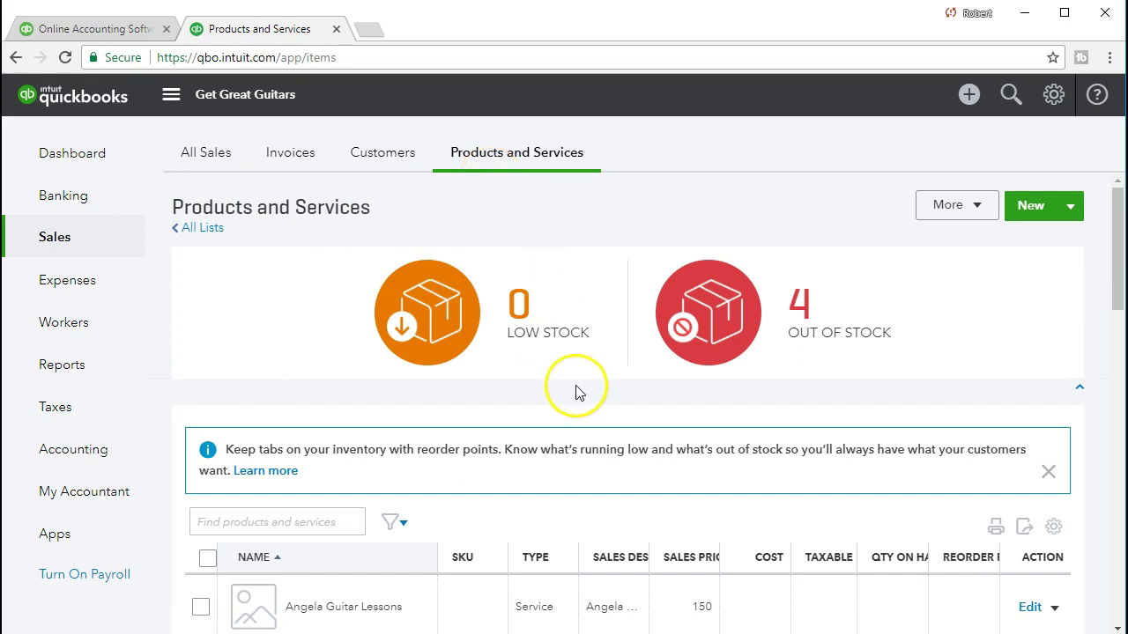
scroll(575, 390, "down", 3)
scroll(574, 390, "down", 3)
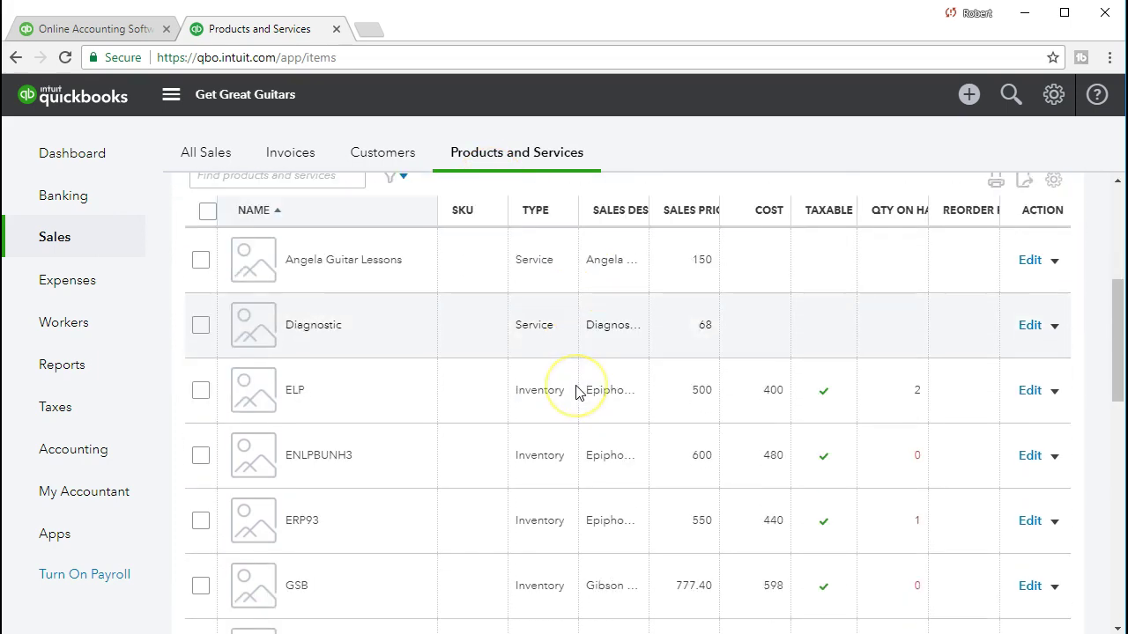
scroll(575, 391, "down", 4)
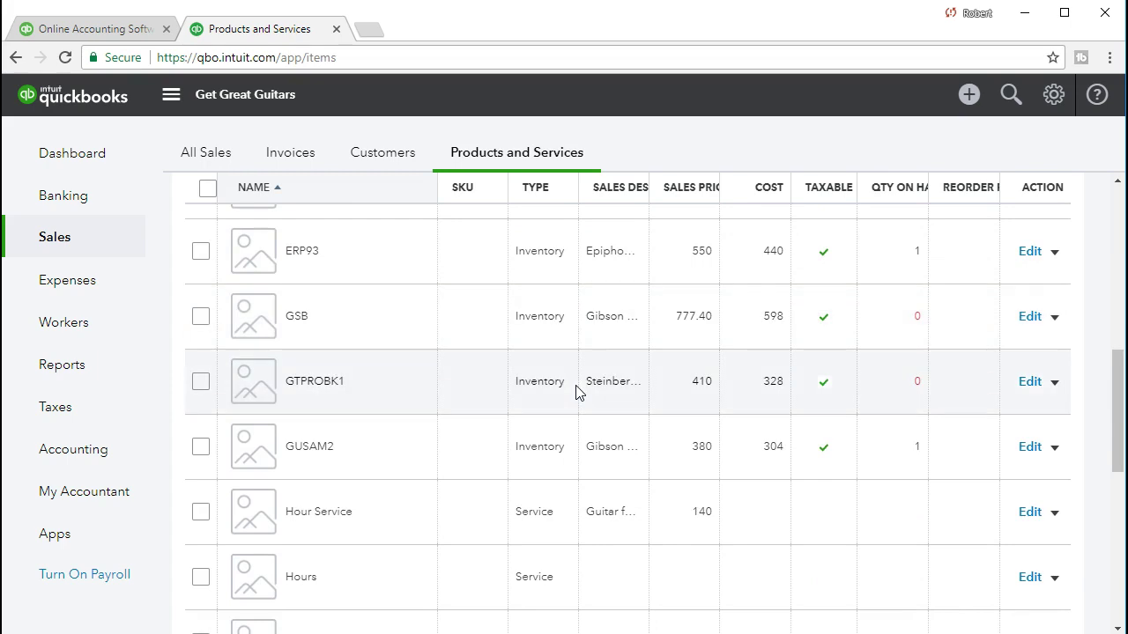
scroll(575, 391, "down", 1)
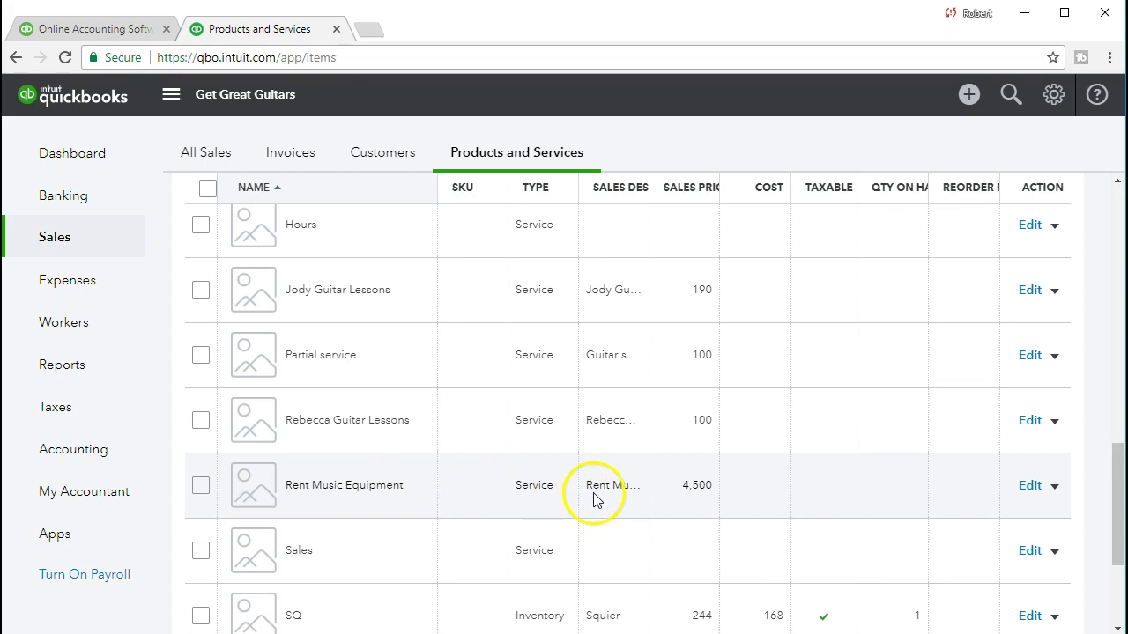
left_click(1031, 491)
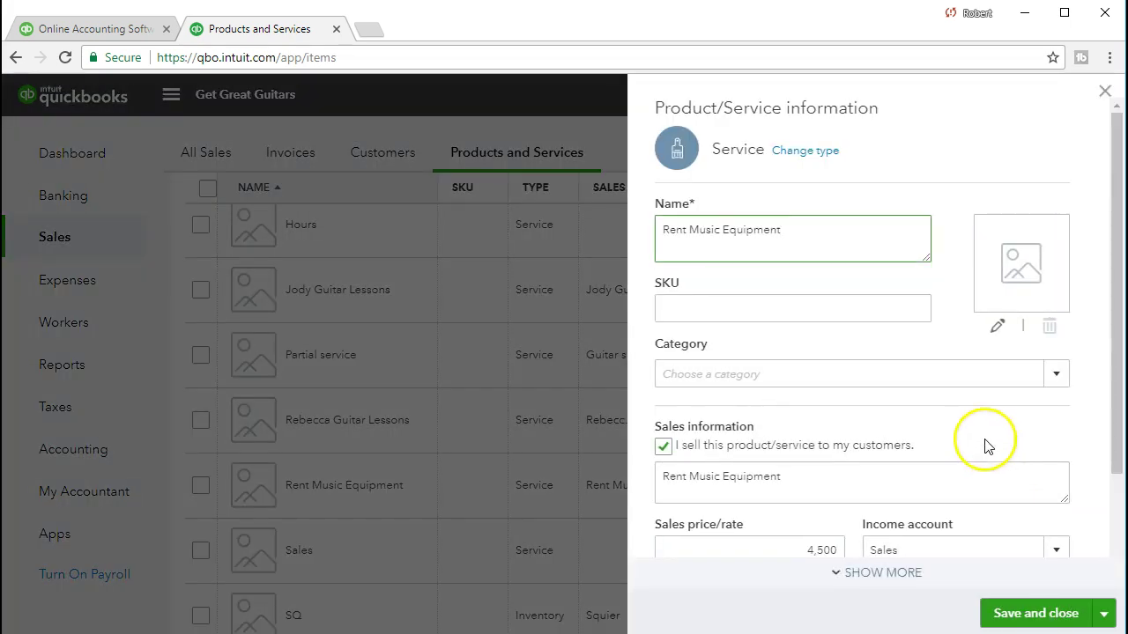
scroll(985, 445, "down", 3)
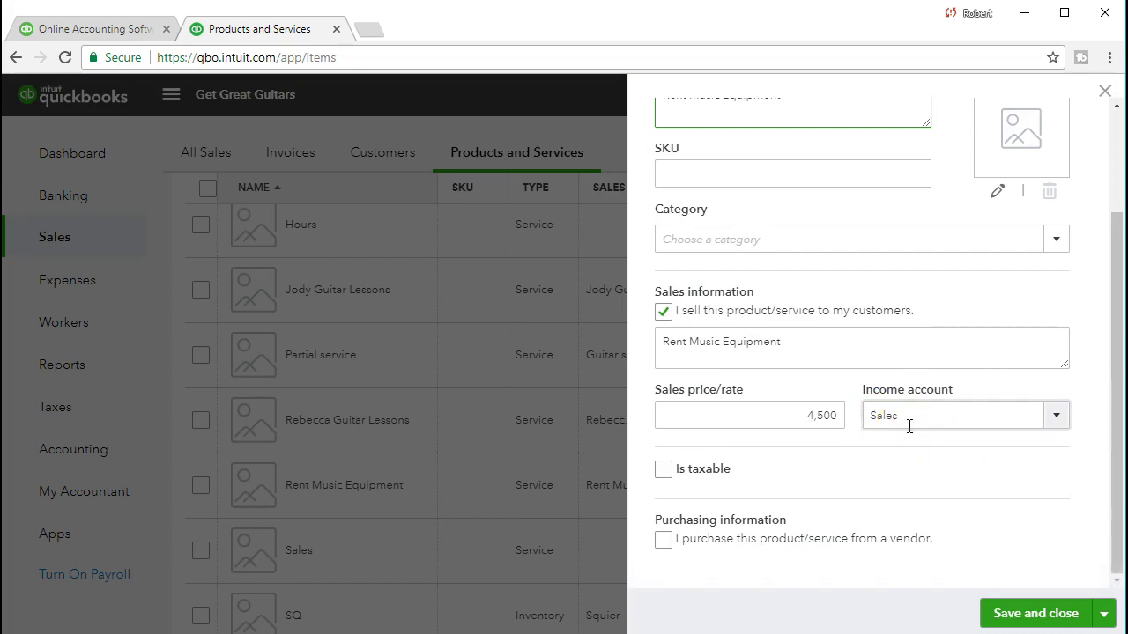
- Try to save the service with Rent Music Equipment entered as its income account, and close the form without saving
left_click(1054, 416)
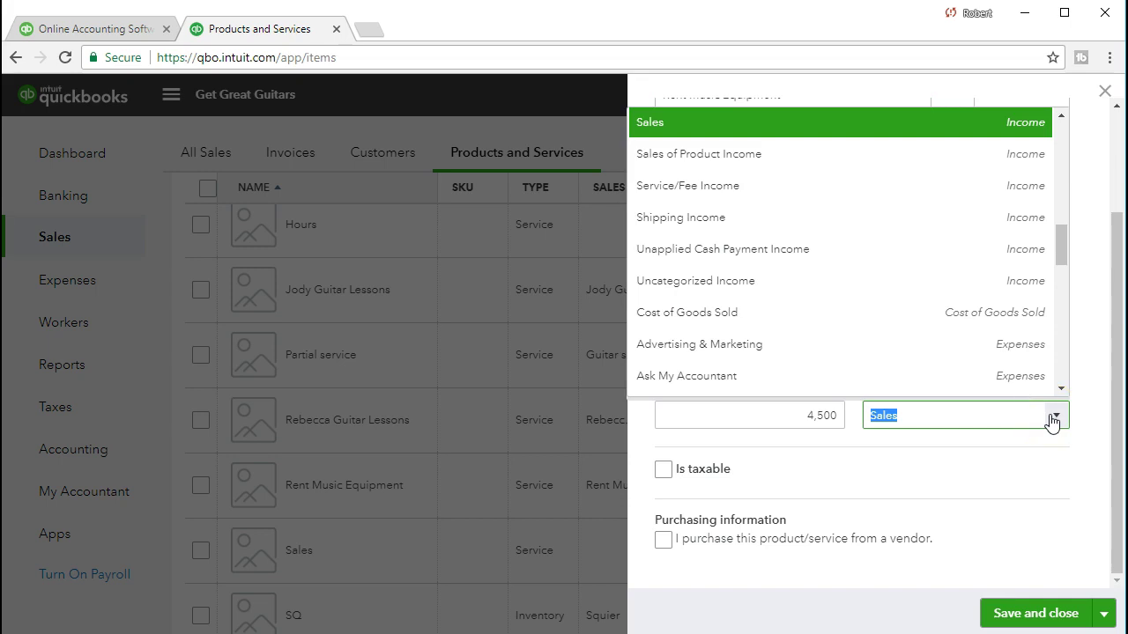
scroll(961, 309, "down", 5)
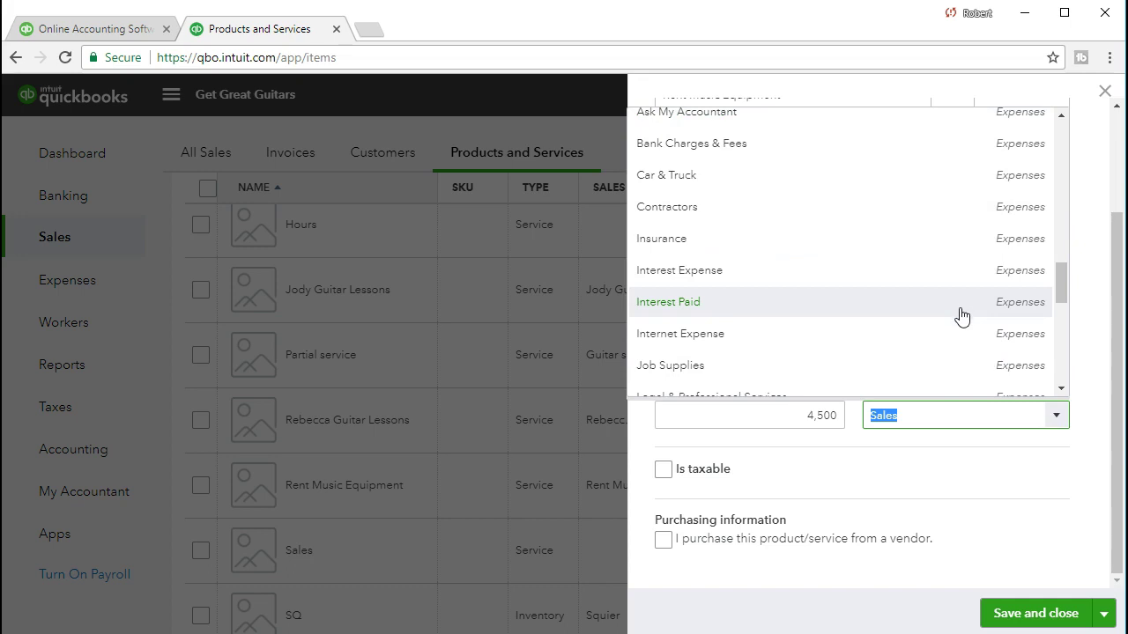
left_click(941, 421)
left_click_drag(944, 421, 824, 410)
type("Rent Music Equipment")
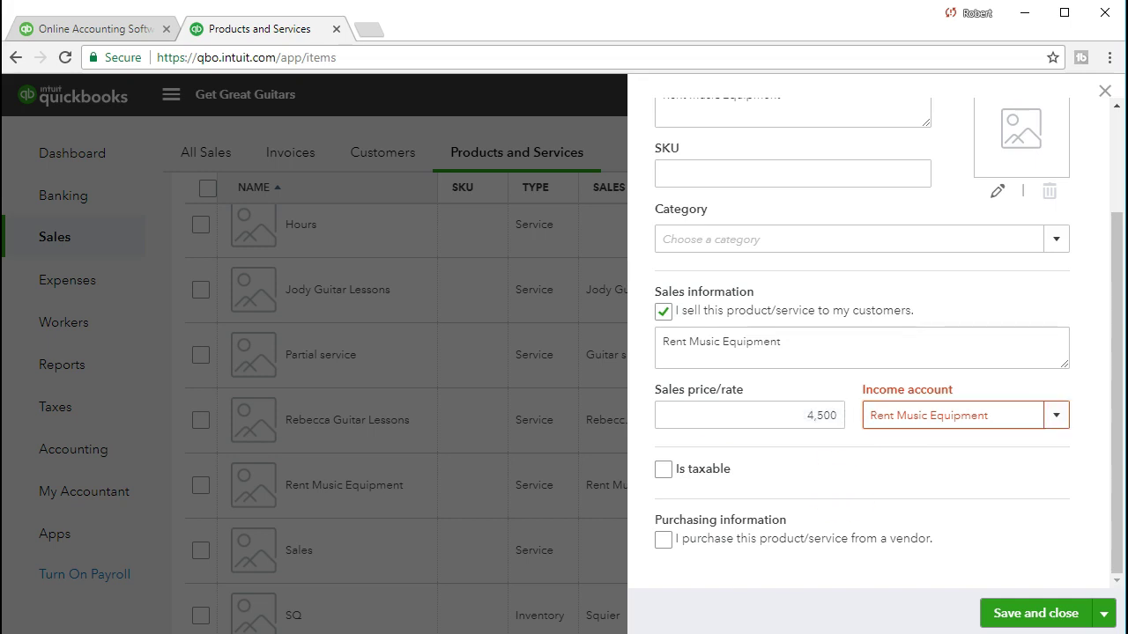
left_click(995, 418)
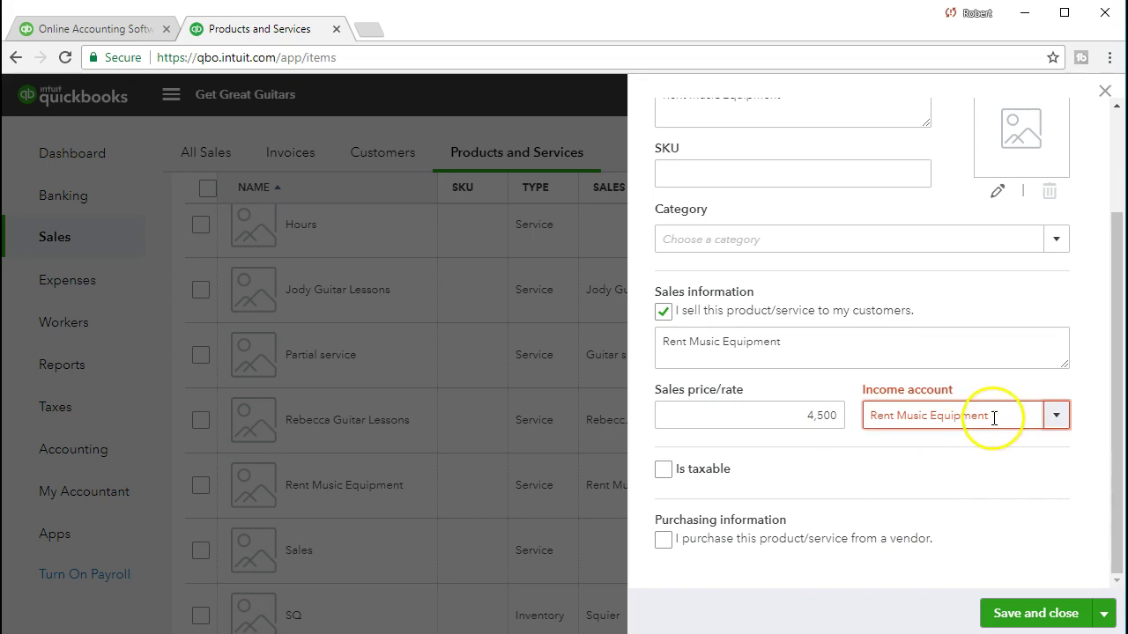
left_click(1000, 451)
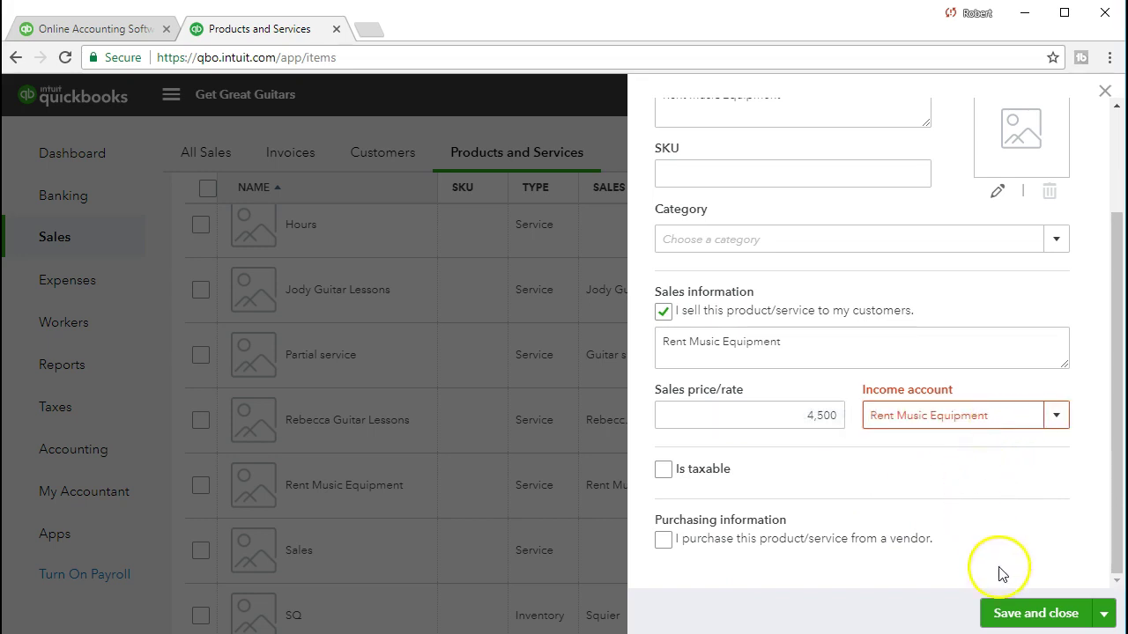
left_click(1020, 620)
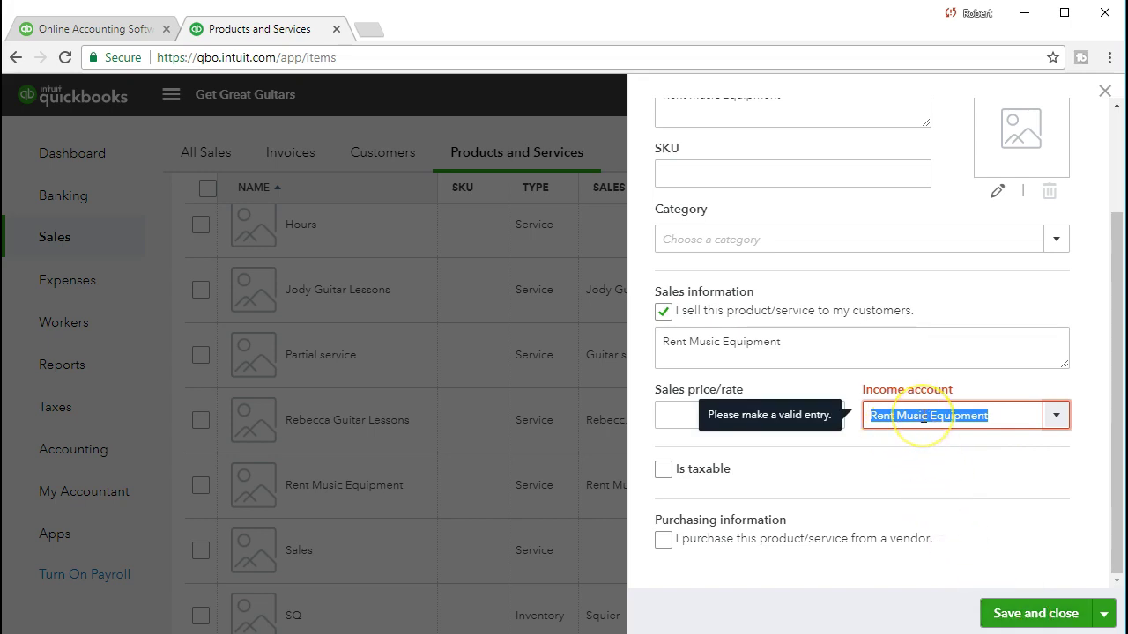
scroll(897, 478, "up", 2)
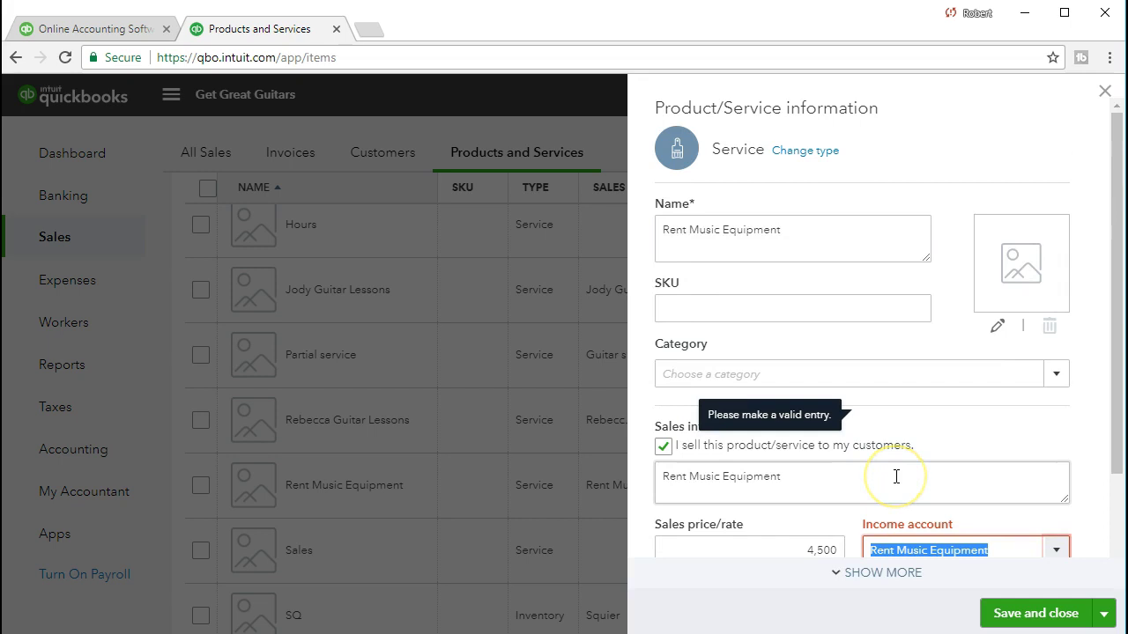
scroll(896, 477, "down", 1)
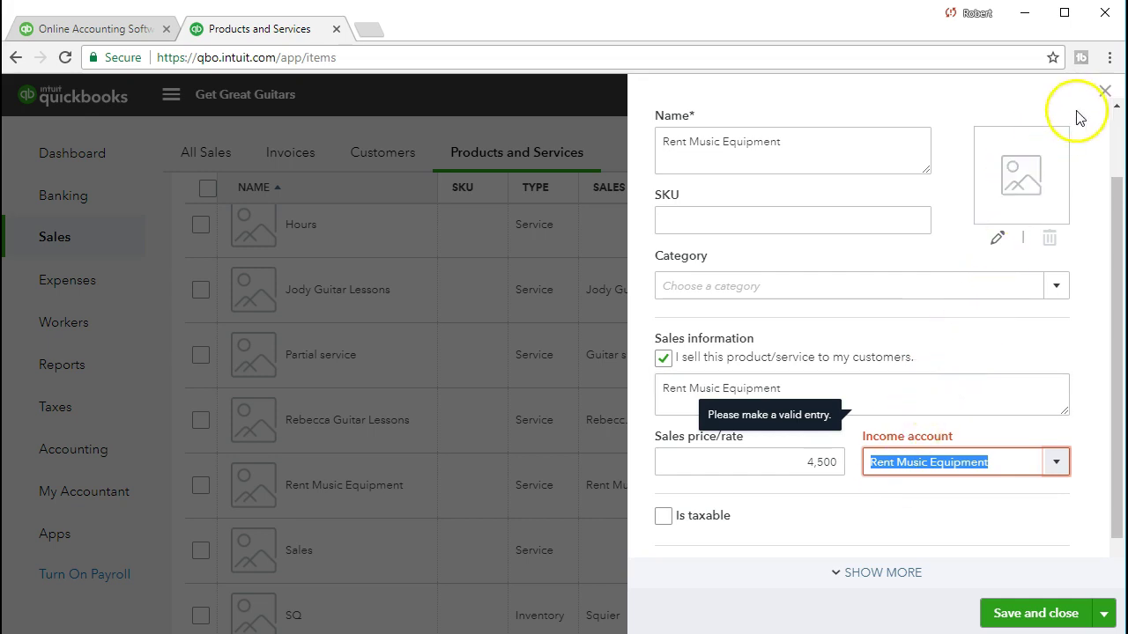
left_click(1105, 94)
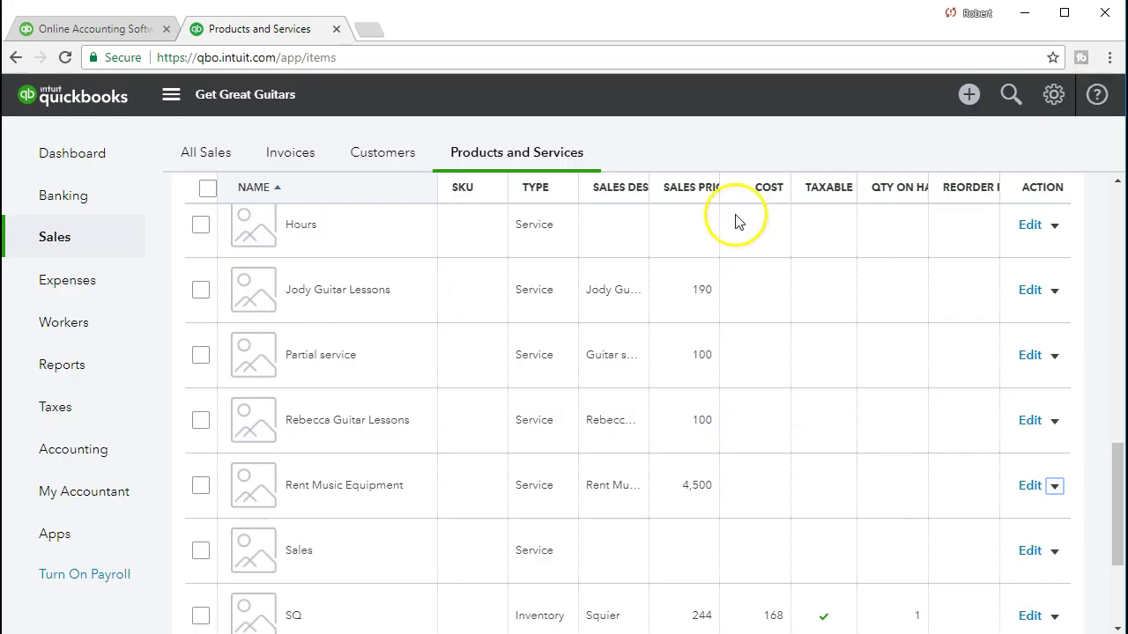
- Start a new account in the Chart of Accounts with category type Income and detail type Service/Fee Income
left_click(100, 462)
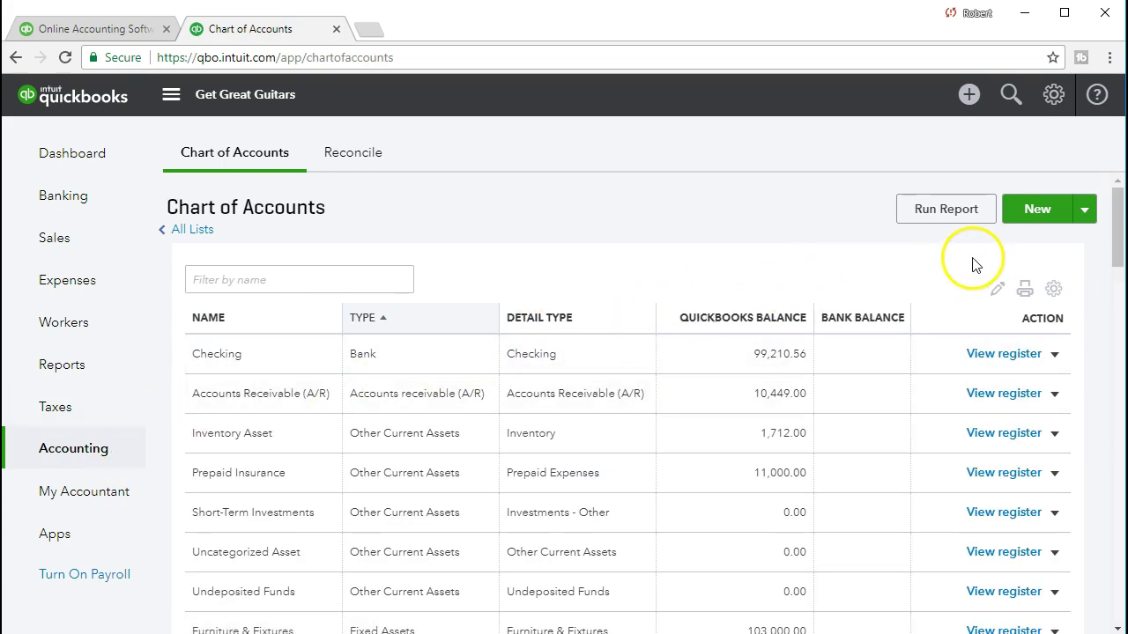
left_click(1050, 224)
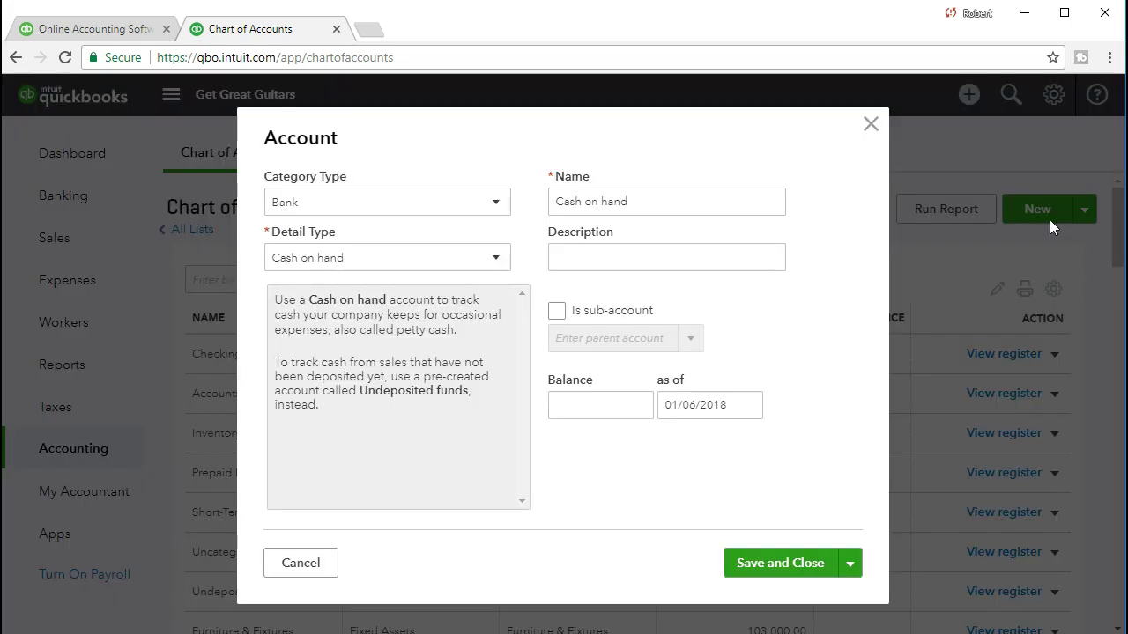
left_click(495, 203)
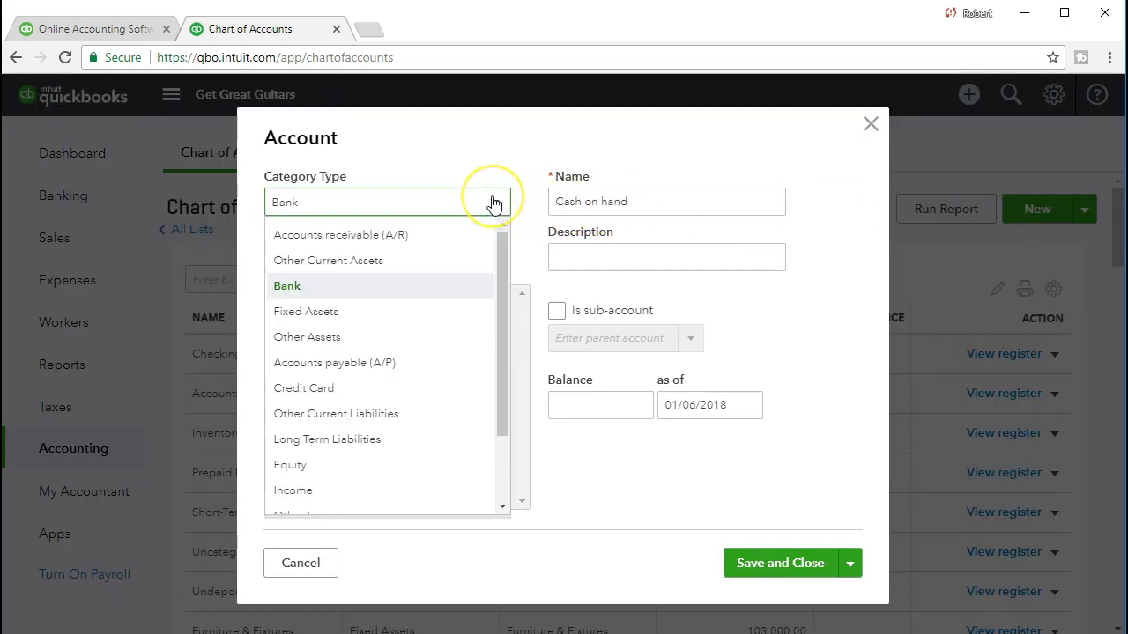
left_click(448, 203)
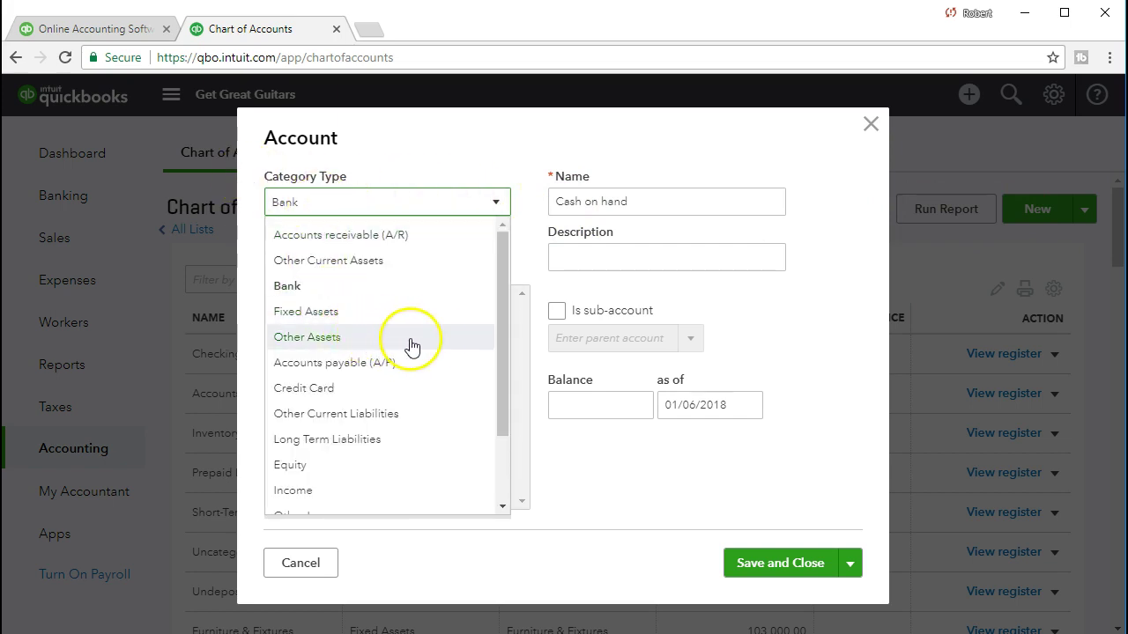
key("i")
scroll(449, 304, "down", 1)
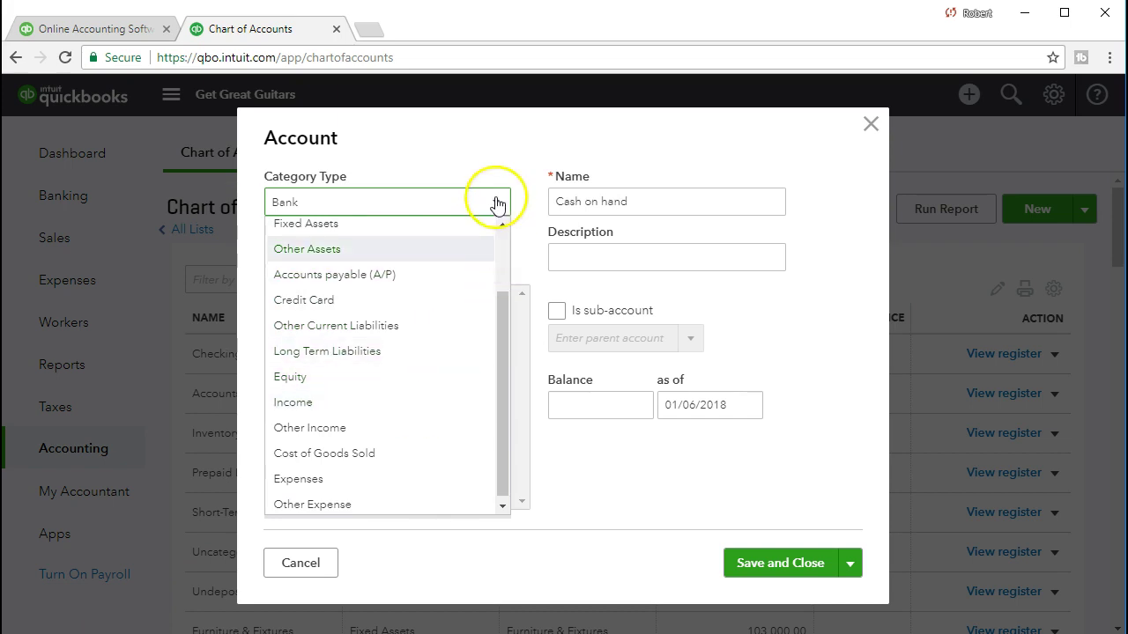
left_click(441, 402)
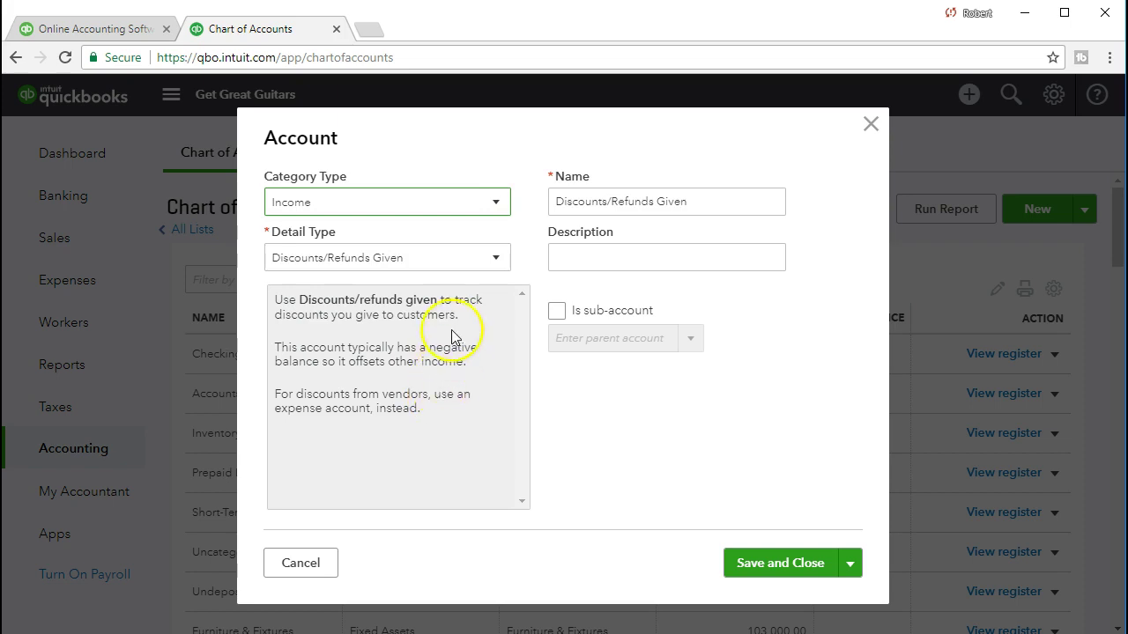
left_click(496, 258)
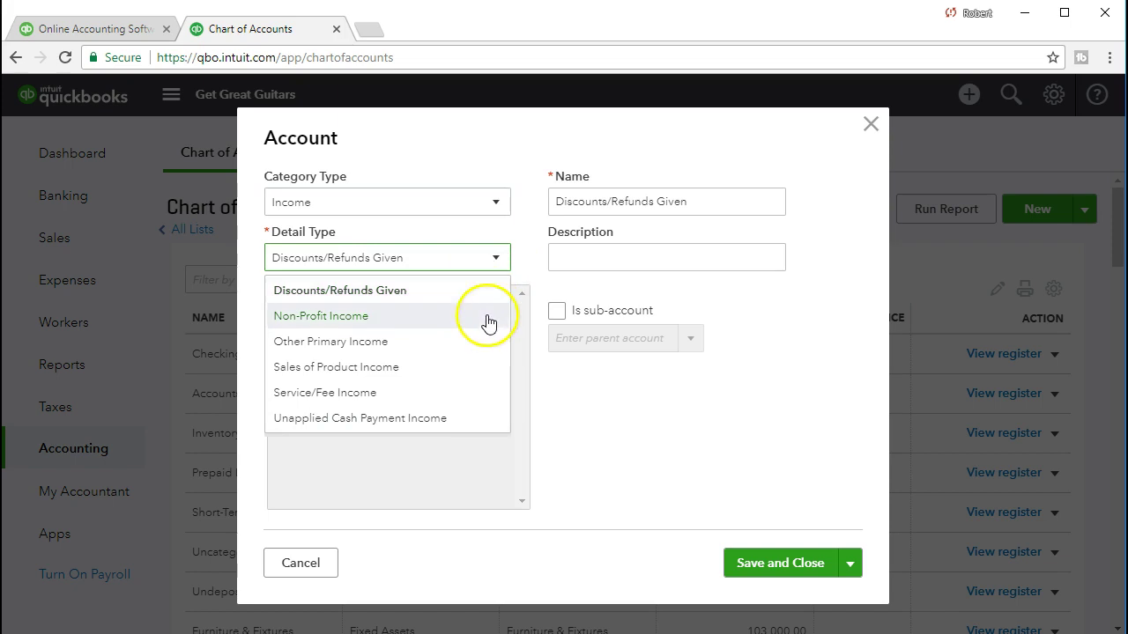
left_click(475, 394)
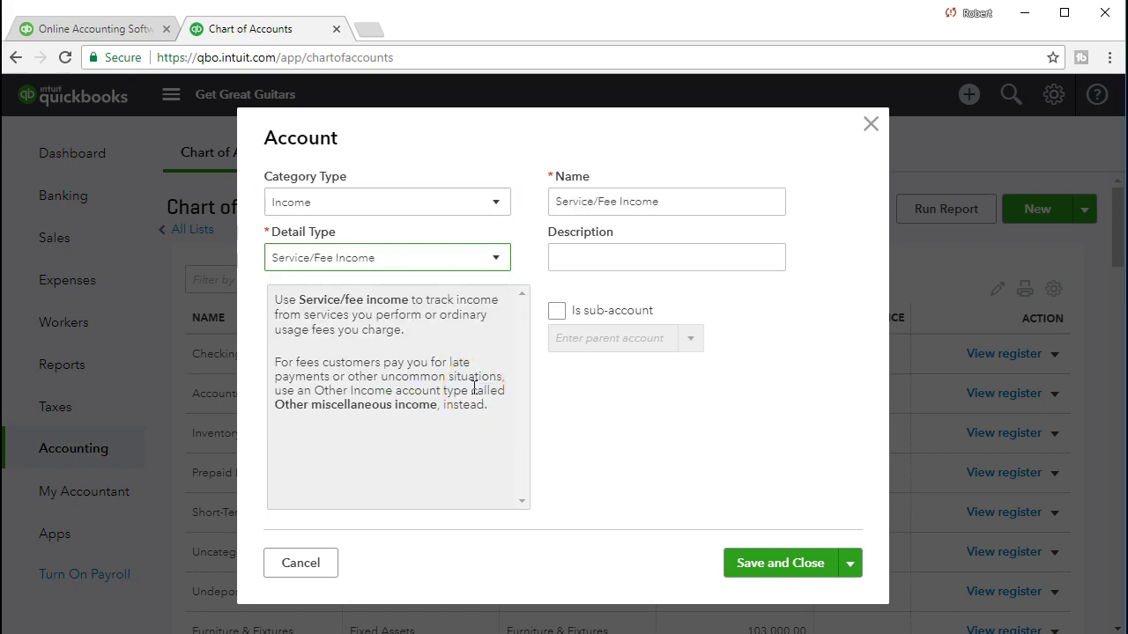
- Name the new income account Rent Music Equipment, save it and find it among the income accounts
left_click(677, 202)
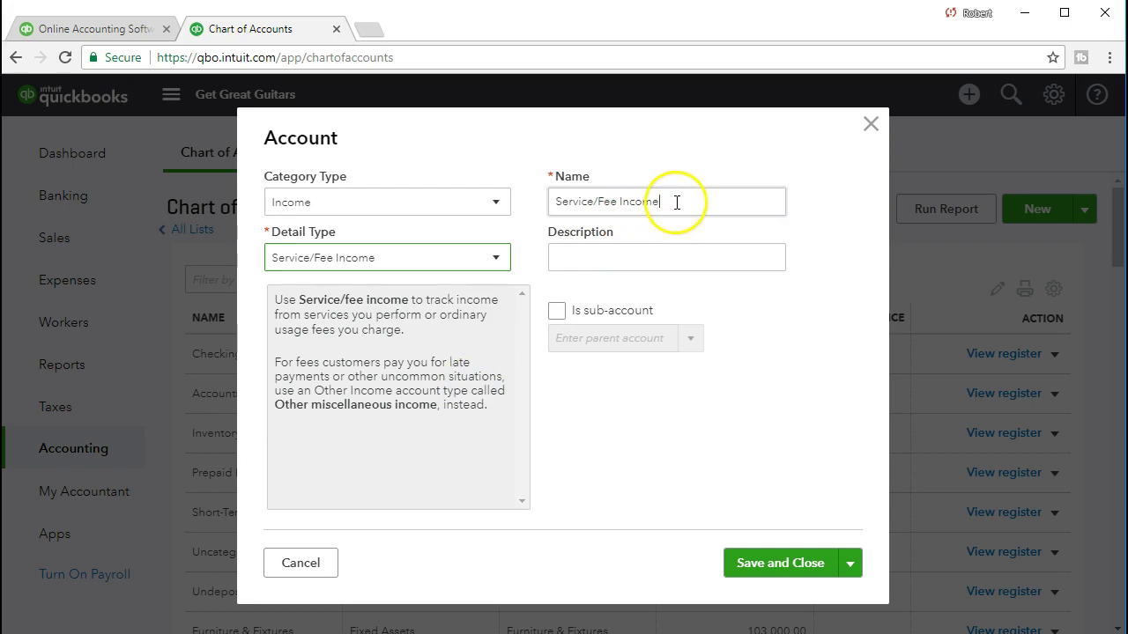
left_click_drag(676, 202, 535, 205)
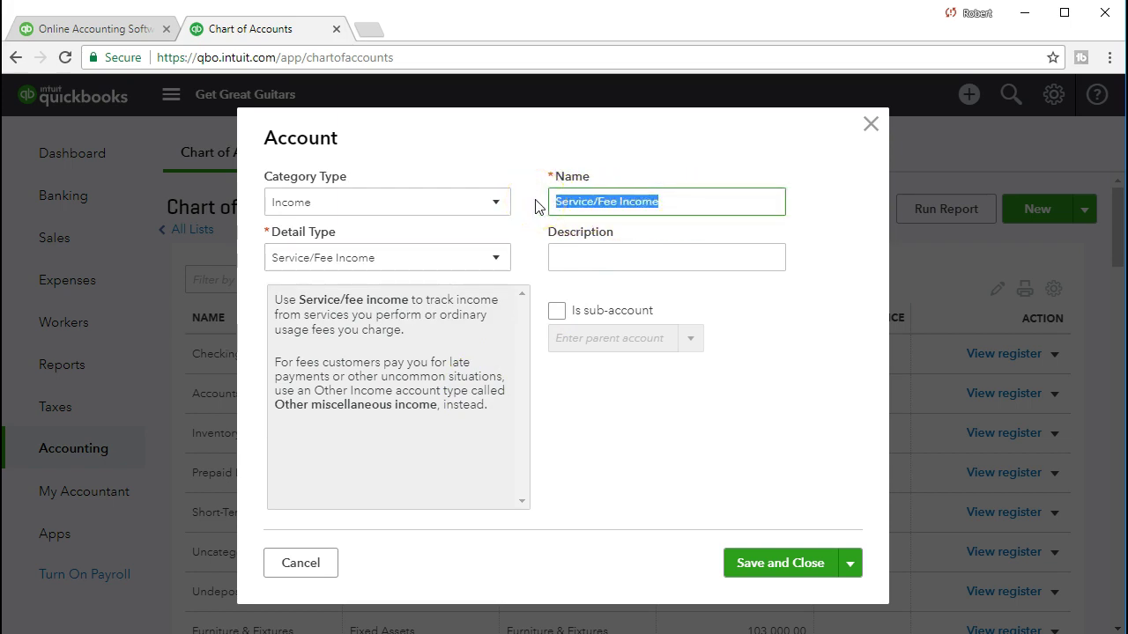
type("Rent Music Equipment")
left_click(559, 202)
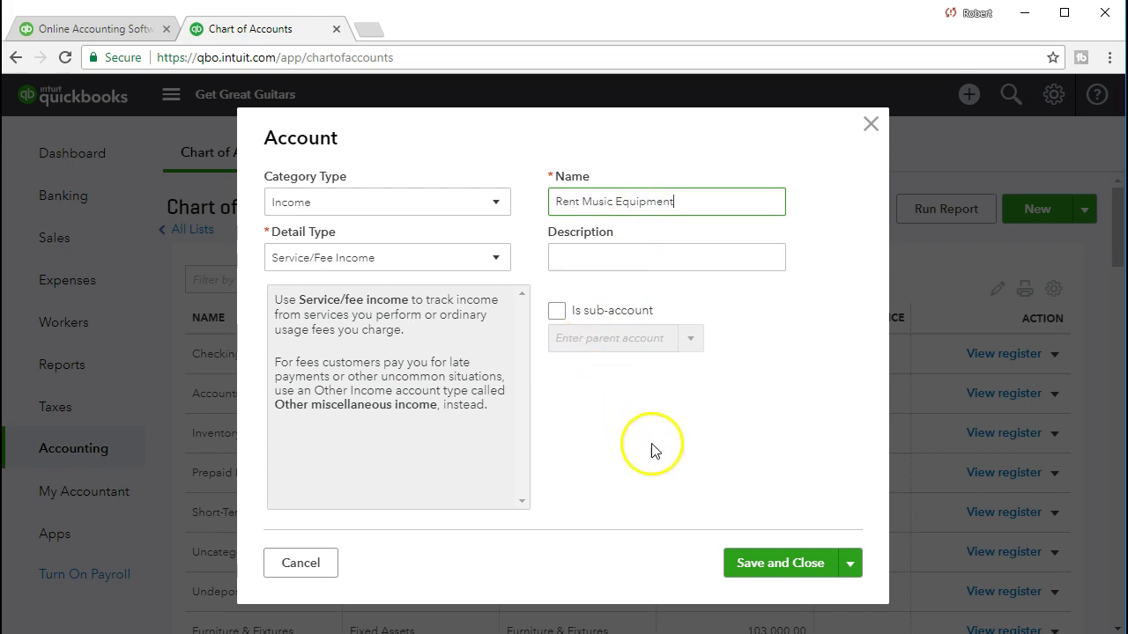
left_click(739, 566)
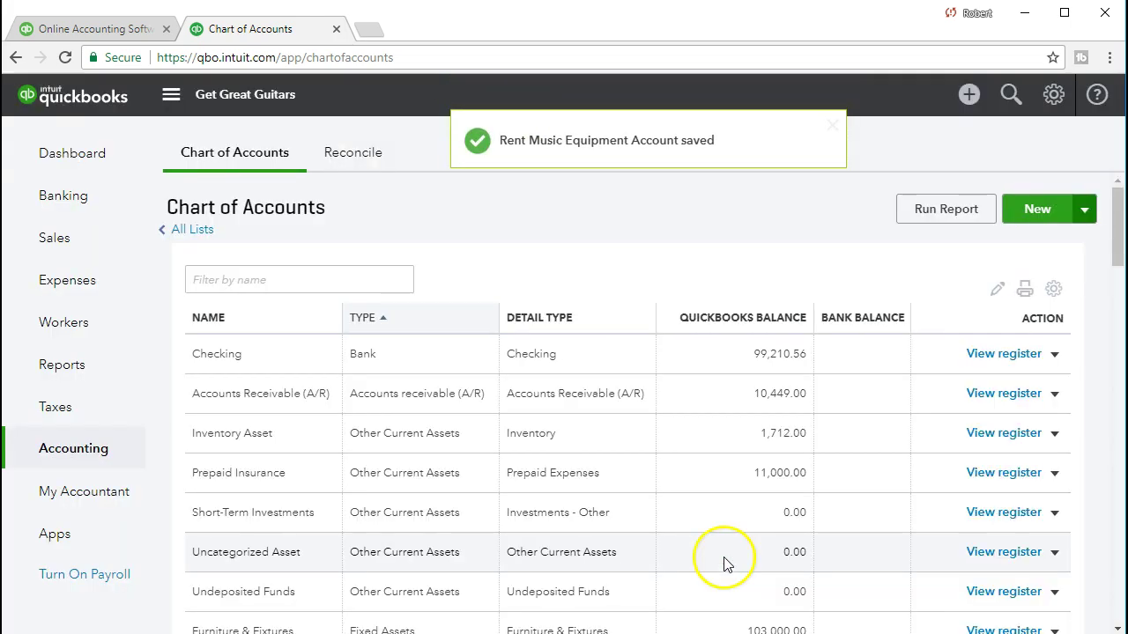
scroll(686, 512, "down", 1)
scroll(690, 503, "down", 5)
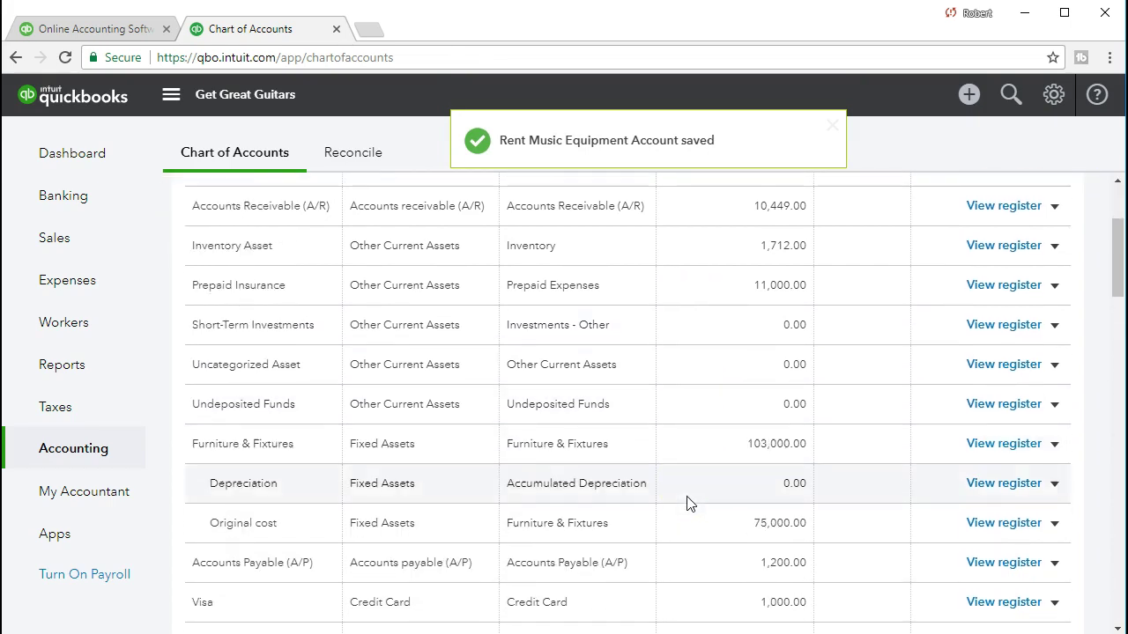
scroll(689, 503, "down", 4)
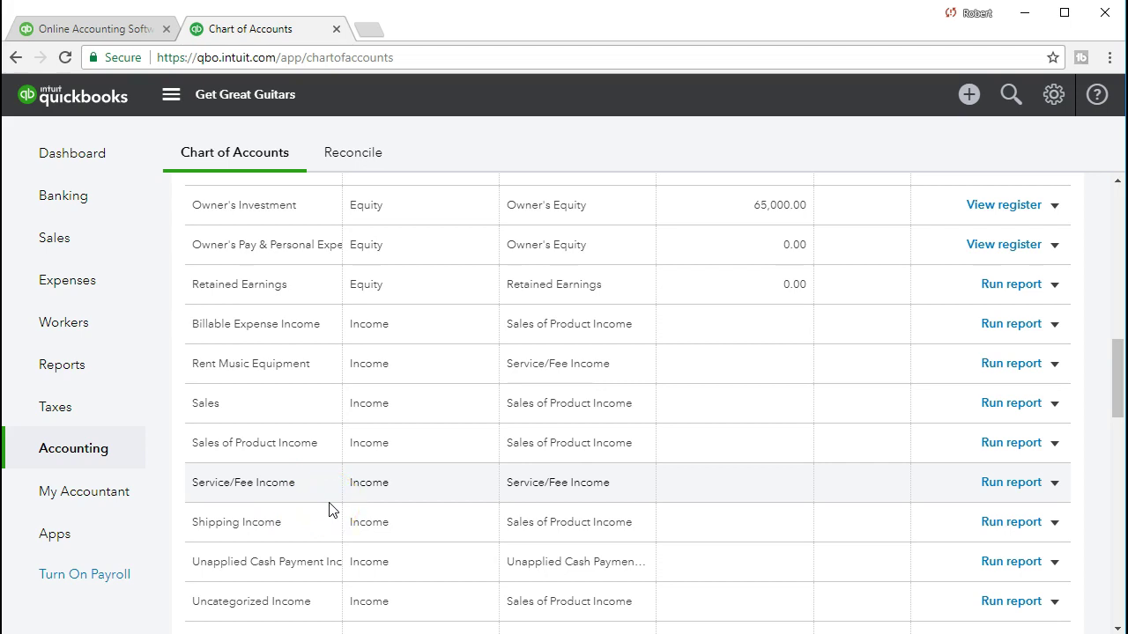
- Return to Products and Services and open the Rent Music Equipment service for editing at its sales information
left_click(89, 249)
left_click(482, 154)
scroll(564, 378, "down", 1)
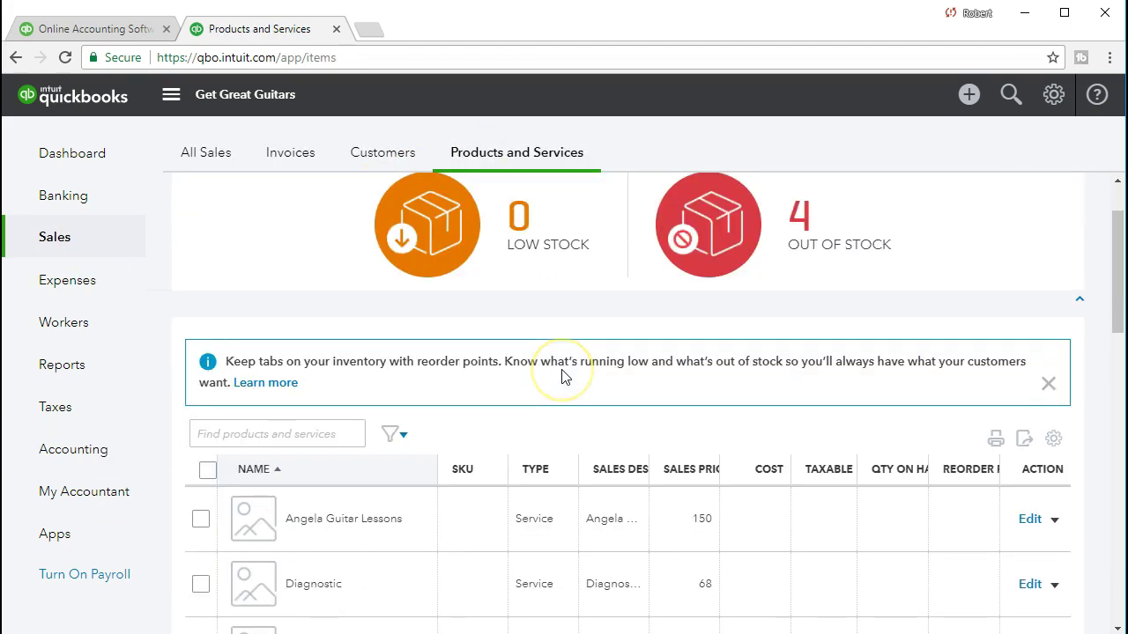
scroll(564, 377, "down", 2)
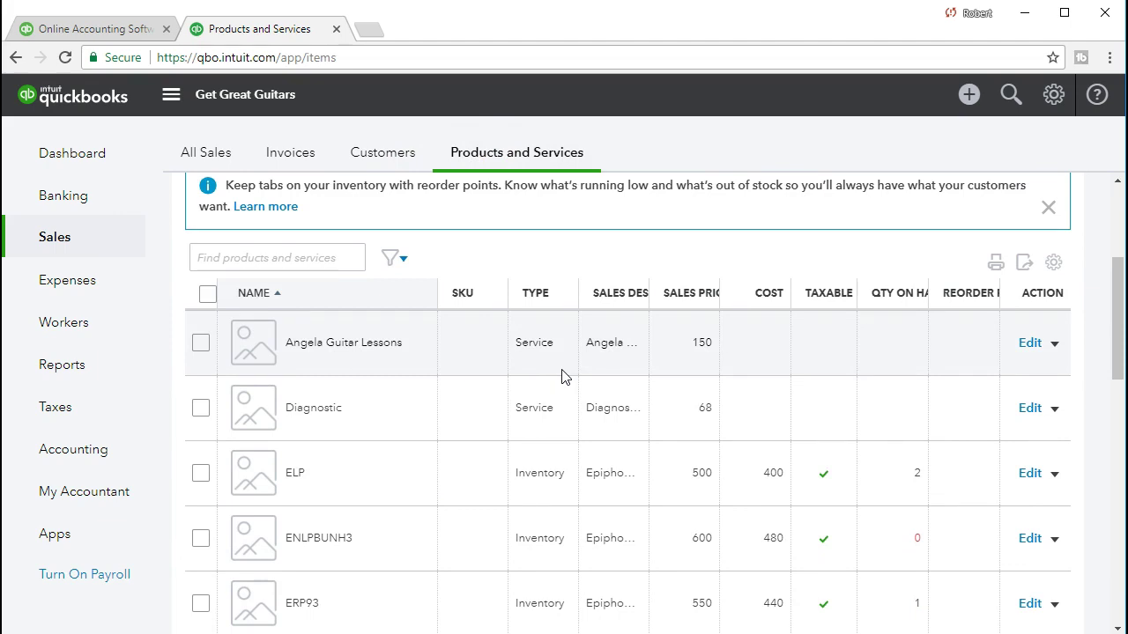
scroll(564, 377, "down", 5)
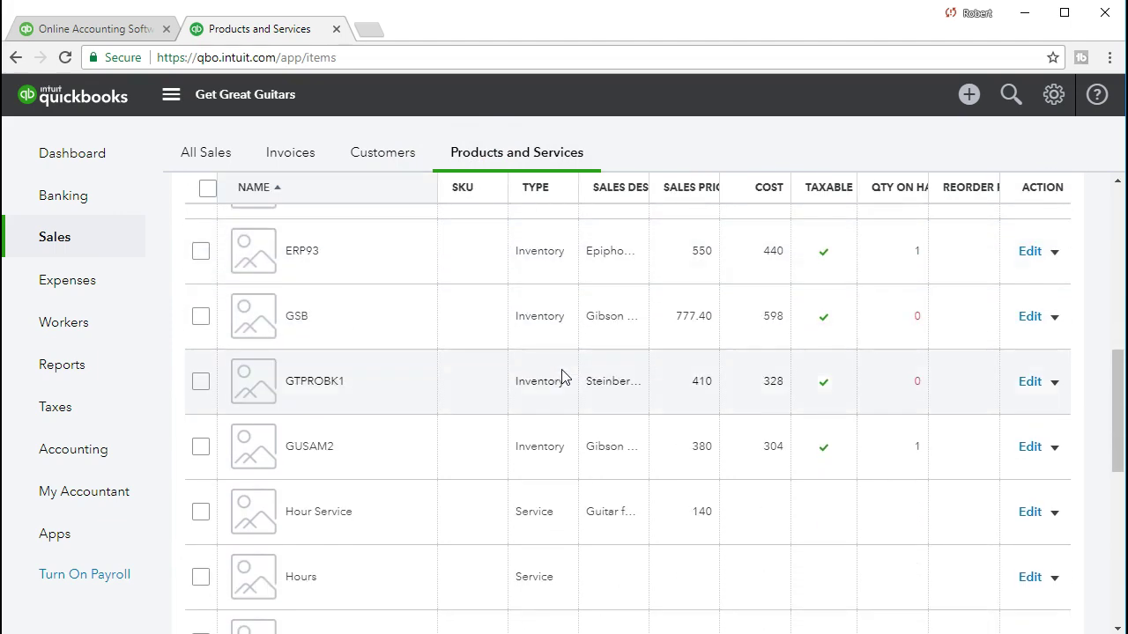
scroll(564, 377, "down", 4)
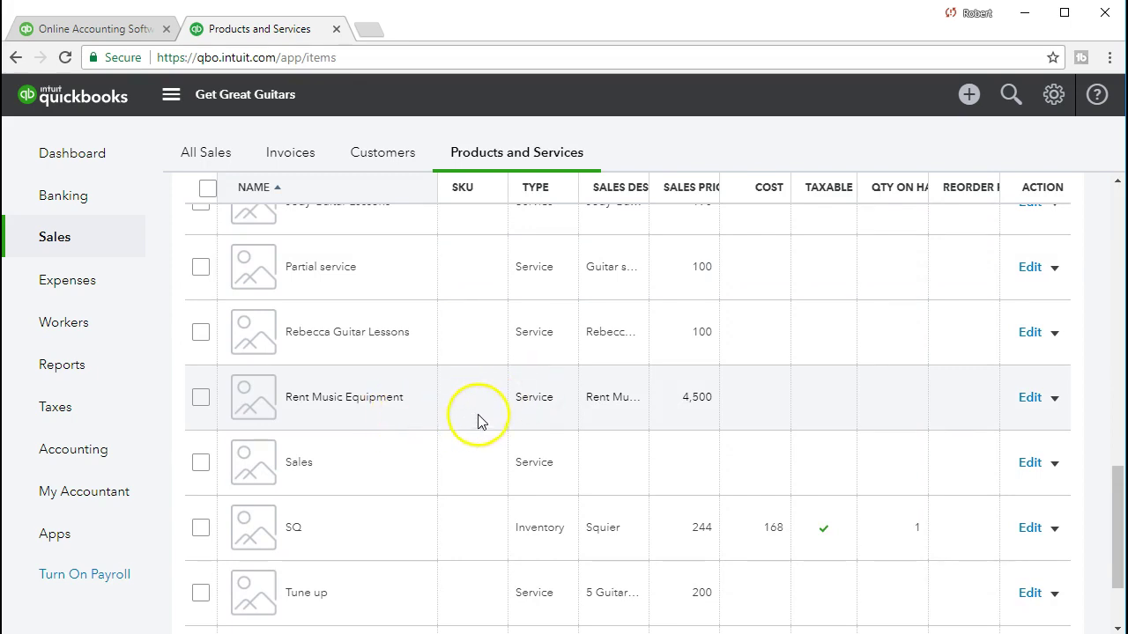
left_click(1029, 397)
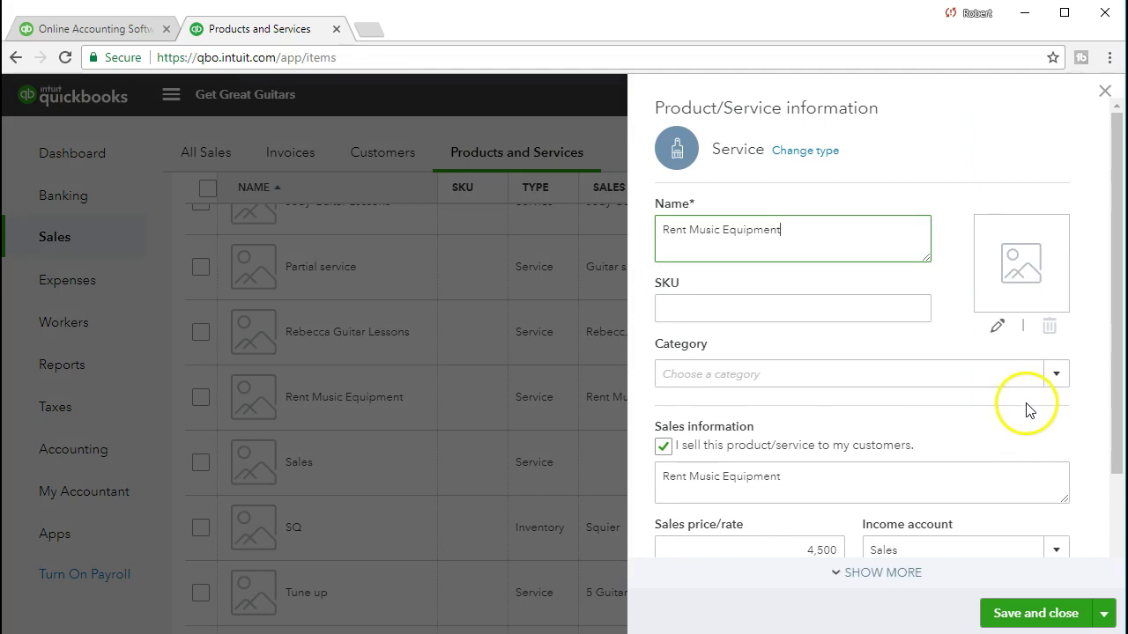
scroll(1029, 407, "down", 2)
scroll(1029, 407, "down", 1)
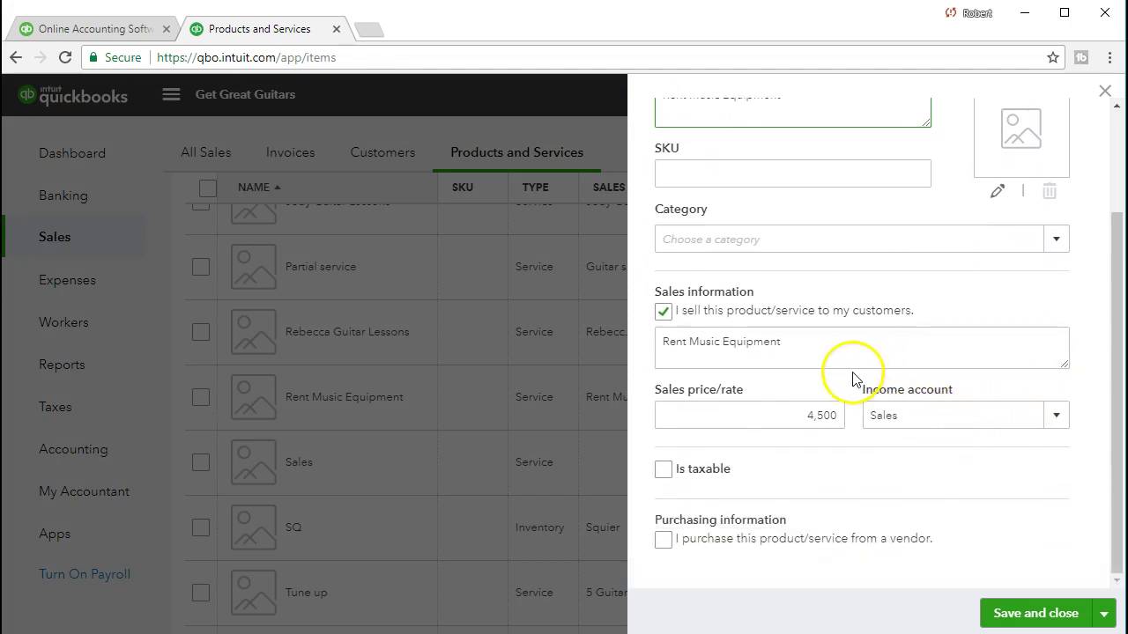
- Set the service's income account to Rent Music Equipment and save the service
left_click(1065, 423)
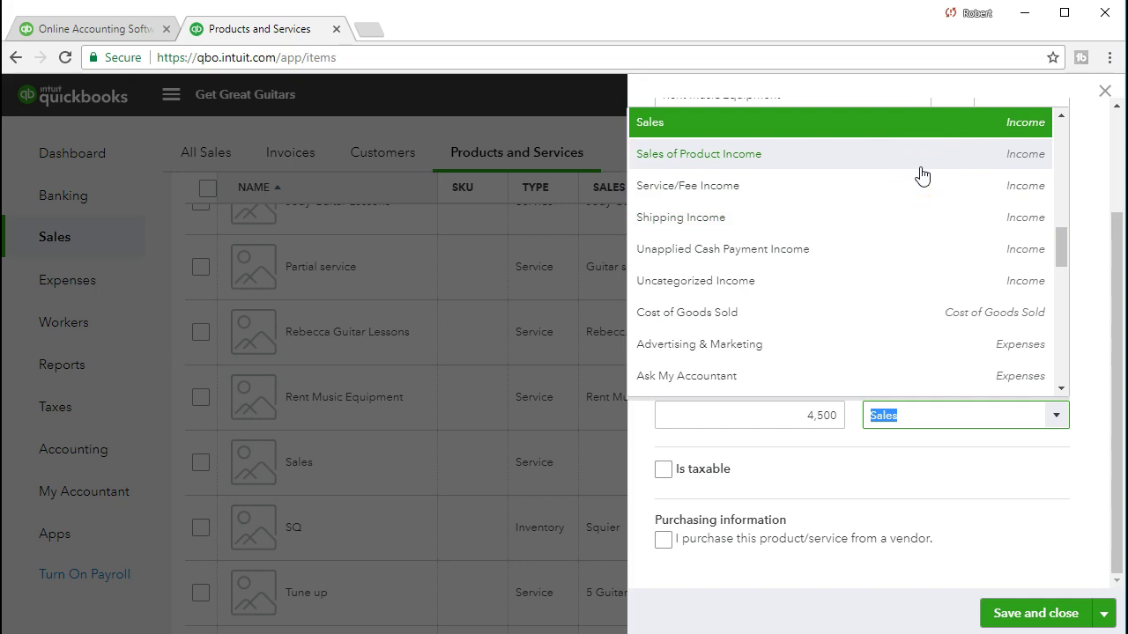
left_click(916, 218)
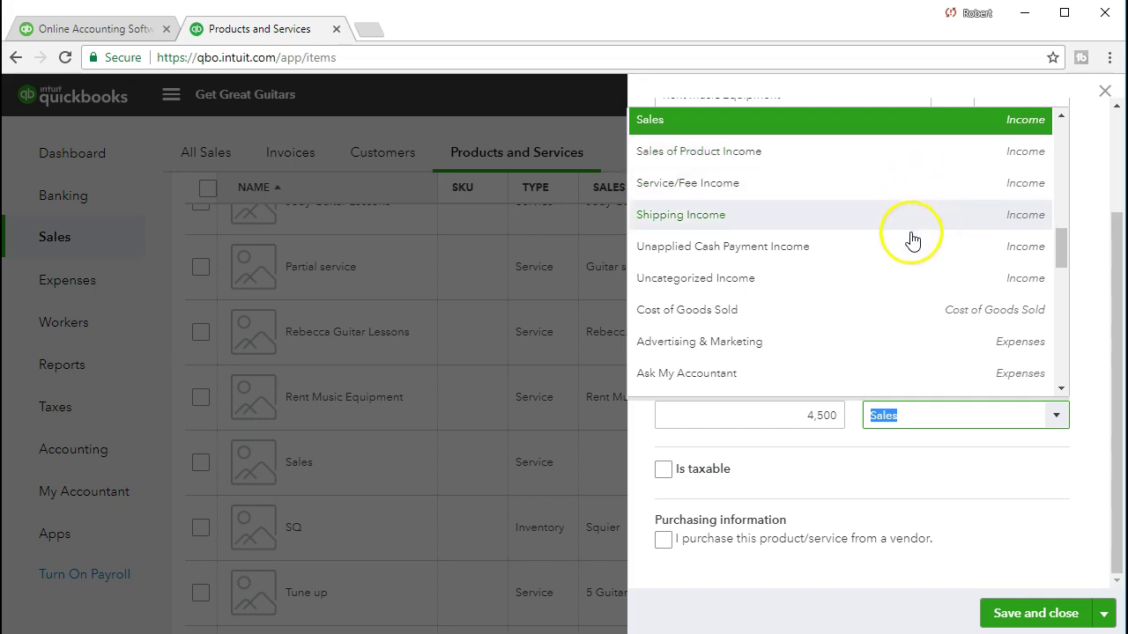
scroll(906, 239, "down", 1)
scroll(816, 354, "up", 4)
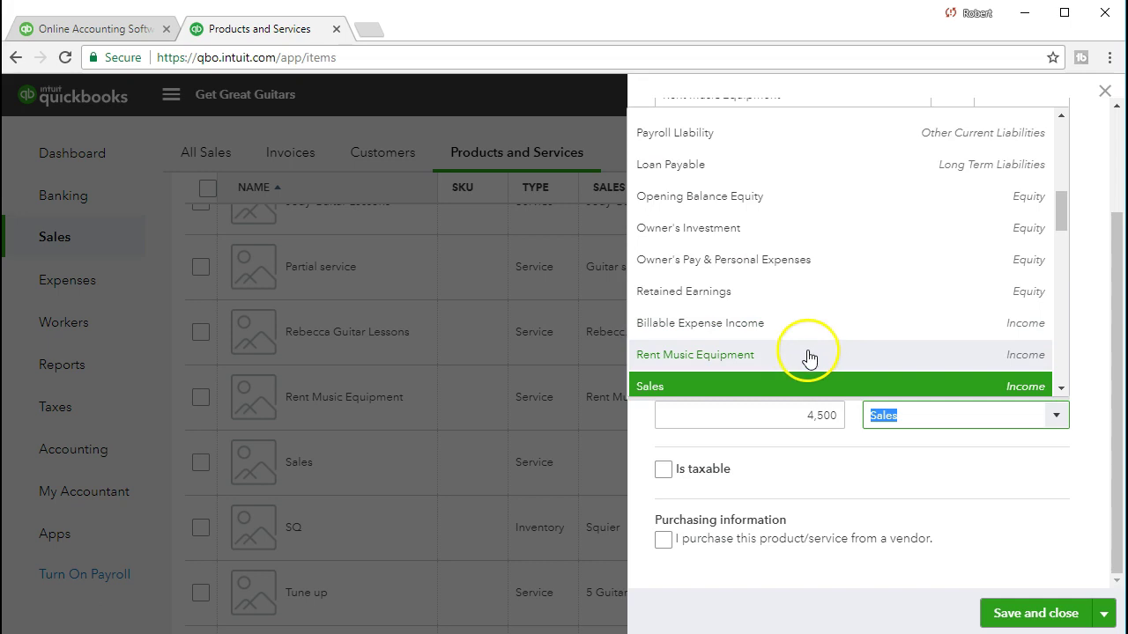
left_click(791, 356)
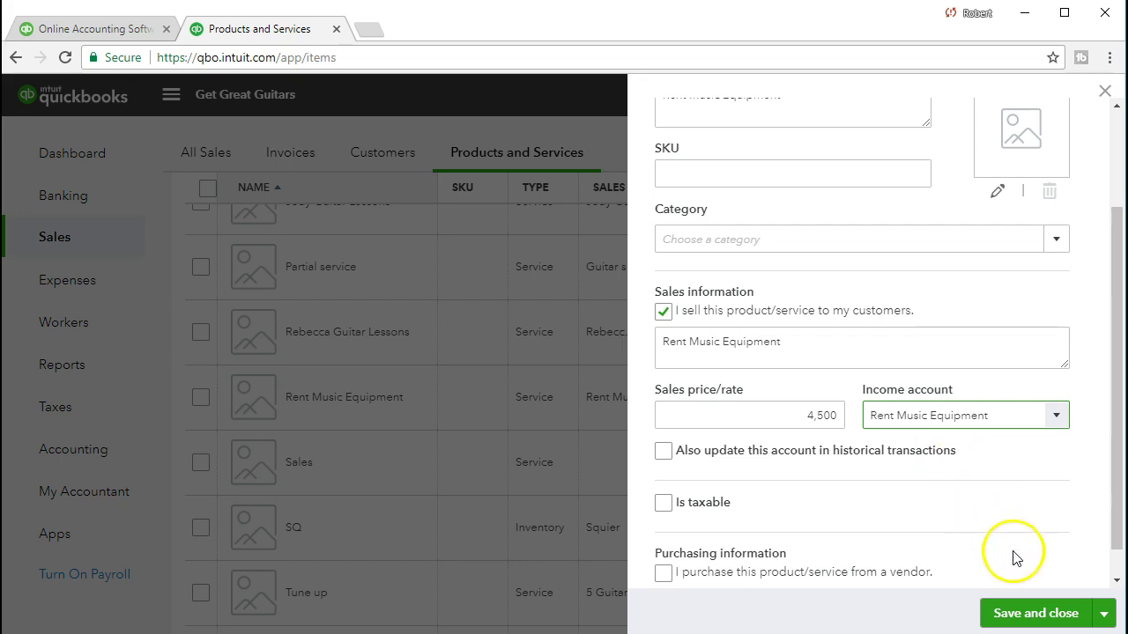
left_click(1006, 610)
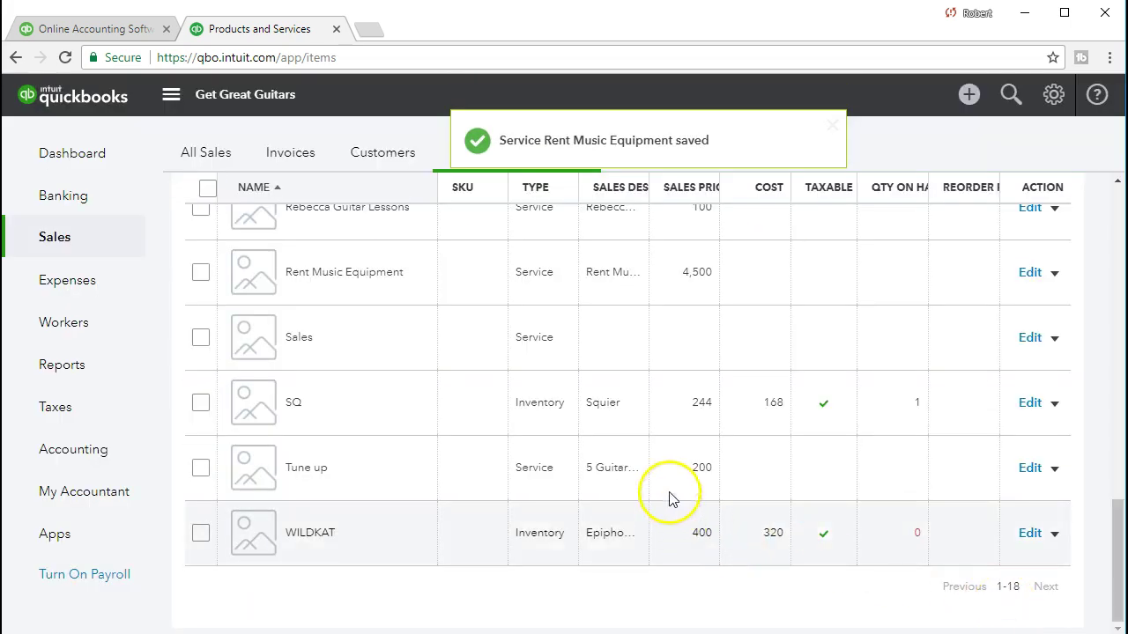
- Create a cash sales receipt for Music Stuff Store dated 02/28/2021 with one Rent Music Equipment service at 4,500, deposited to Undeposited Funds
left_click(971, 99)
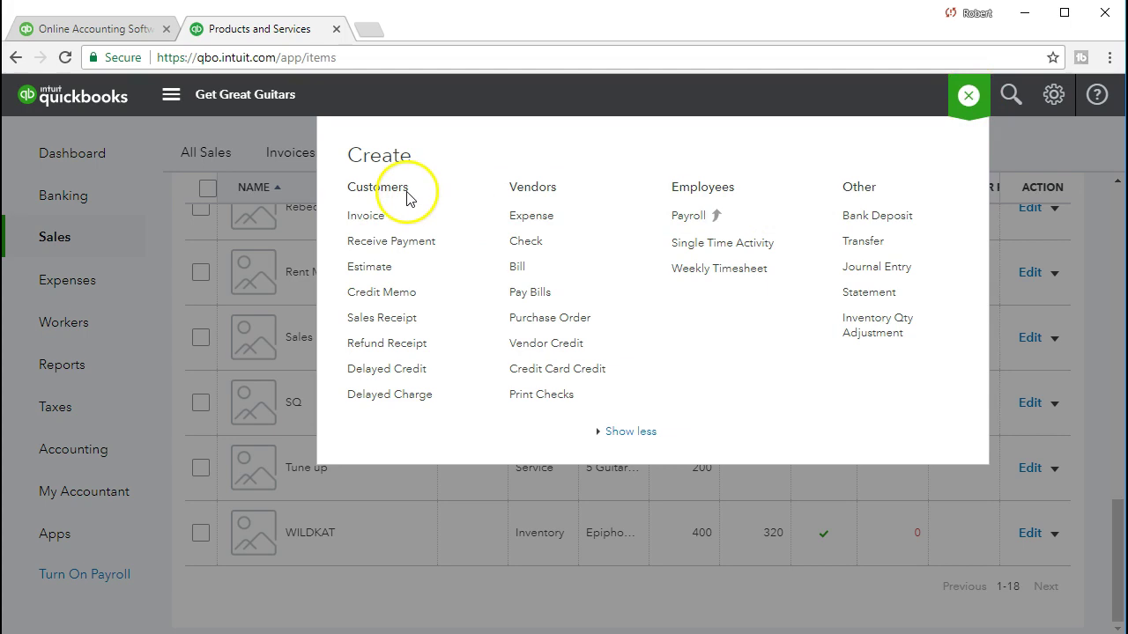
left_click(409, 326)
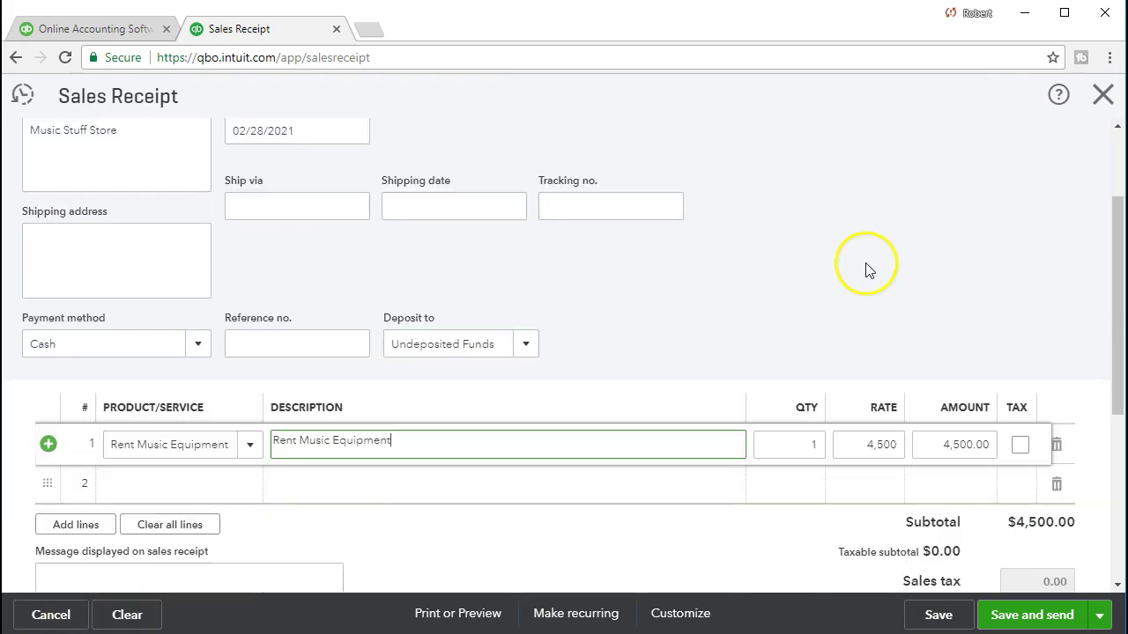
scroll(866, 269, "up", 5)
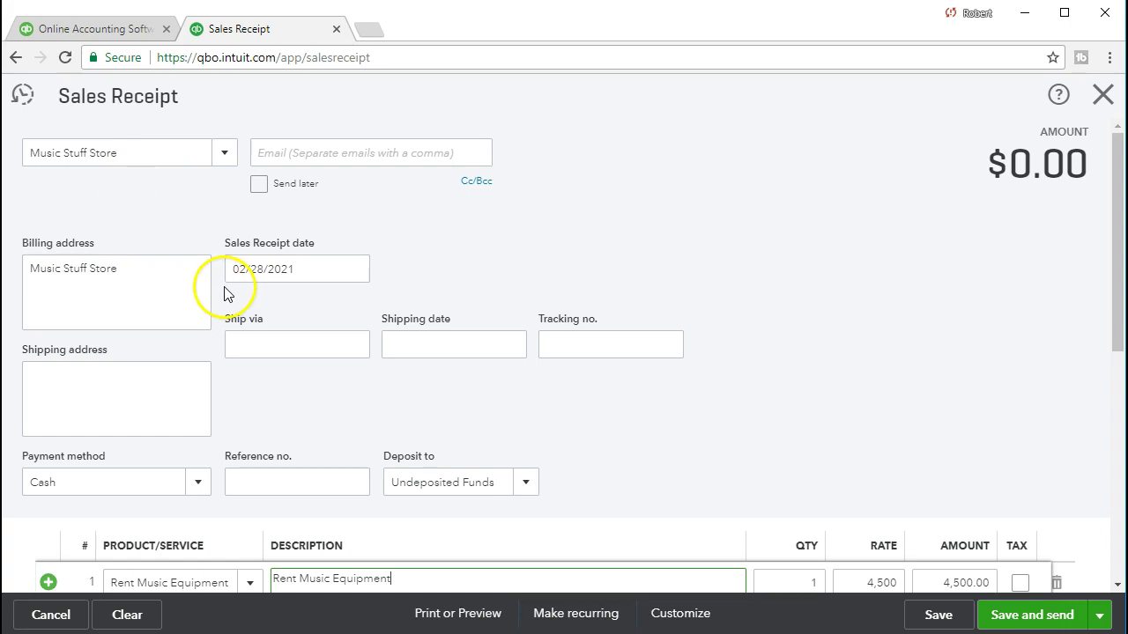
scroll(297, 303, "down", 1)
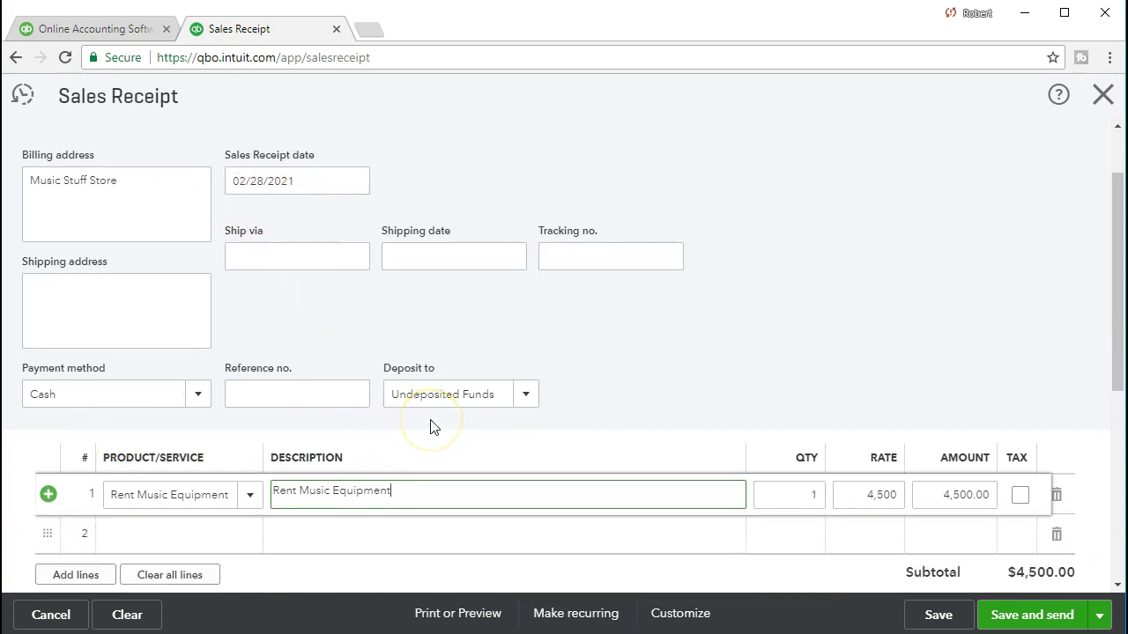
scroll(432, 426, "down", 1)
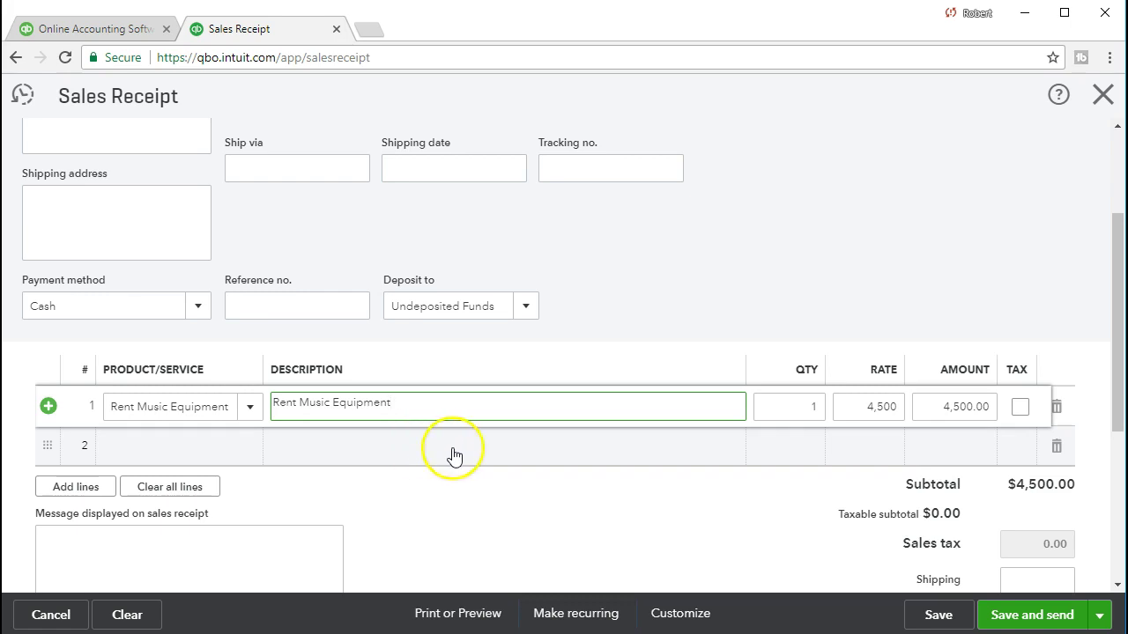
left_click(643, 448)
scroll(654, 445, "down", 3)
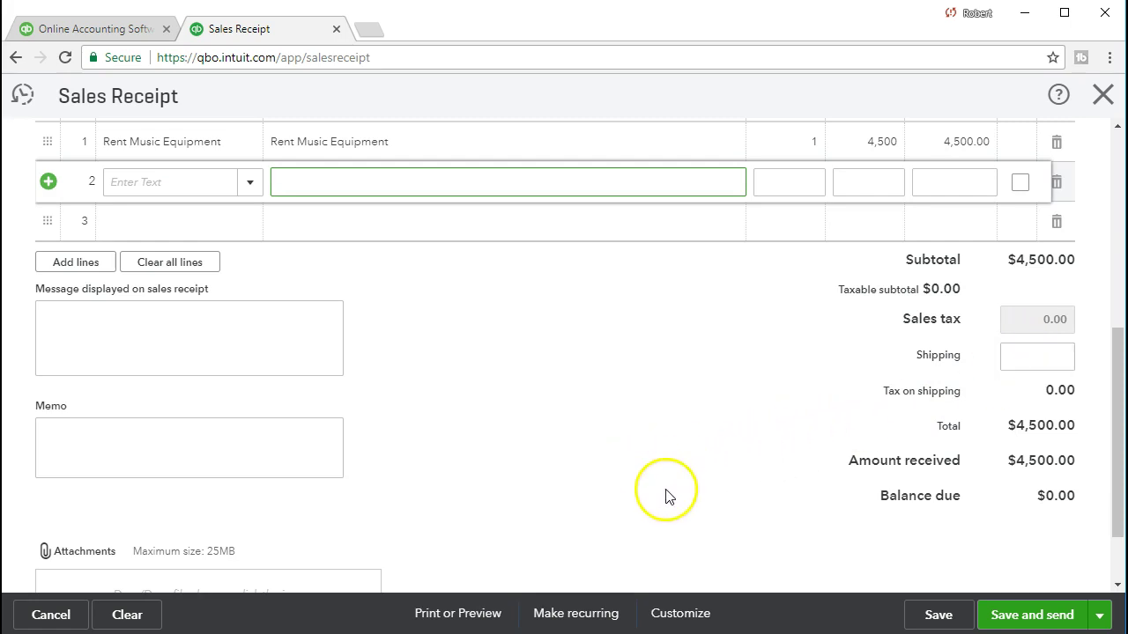
- Check the sales receipt's customer, payment details and rental line, save the receipt and close it
scroll(669, 494, "up", 5)
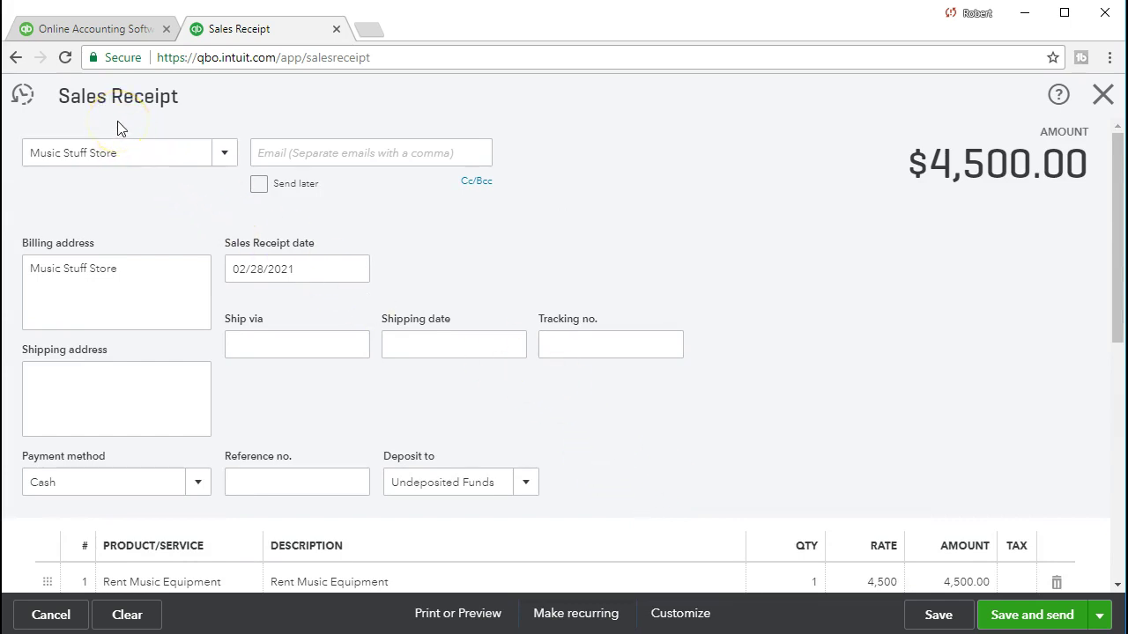
left_click(129, 163)
scroll(393, 526, "down", 1)
left_click(393, 526)
scroll(393, 526, "down", 1)
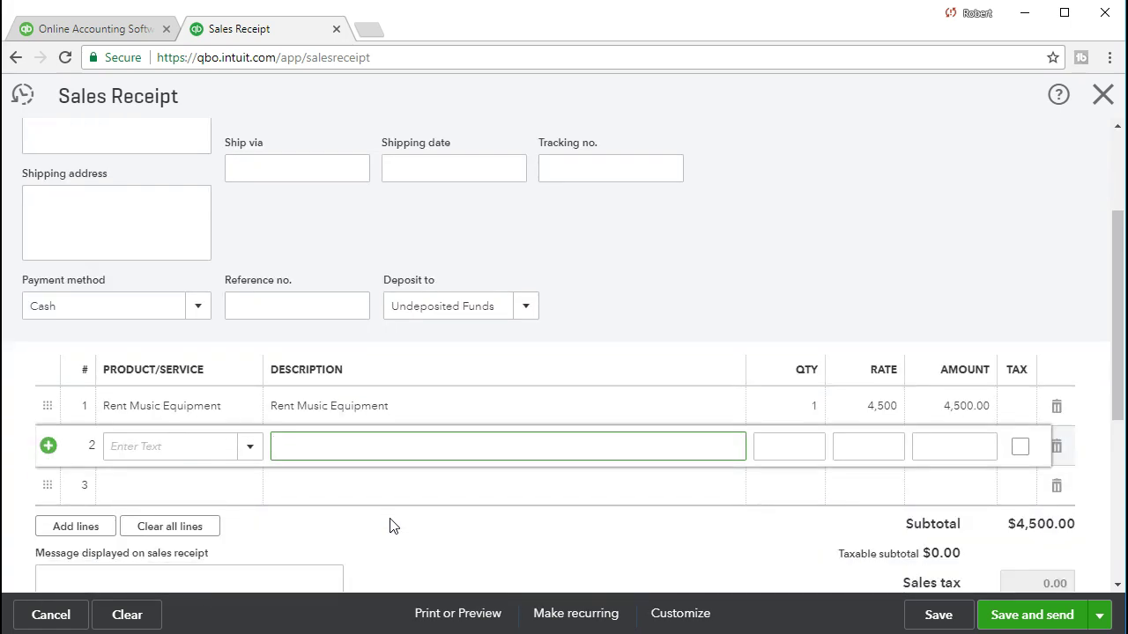
left_click(372, 467)
left_click(326, 434)
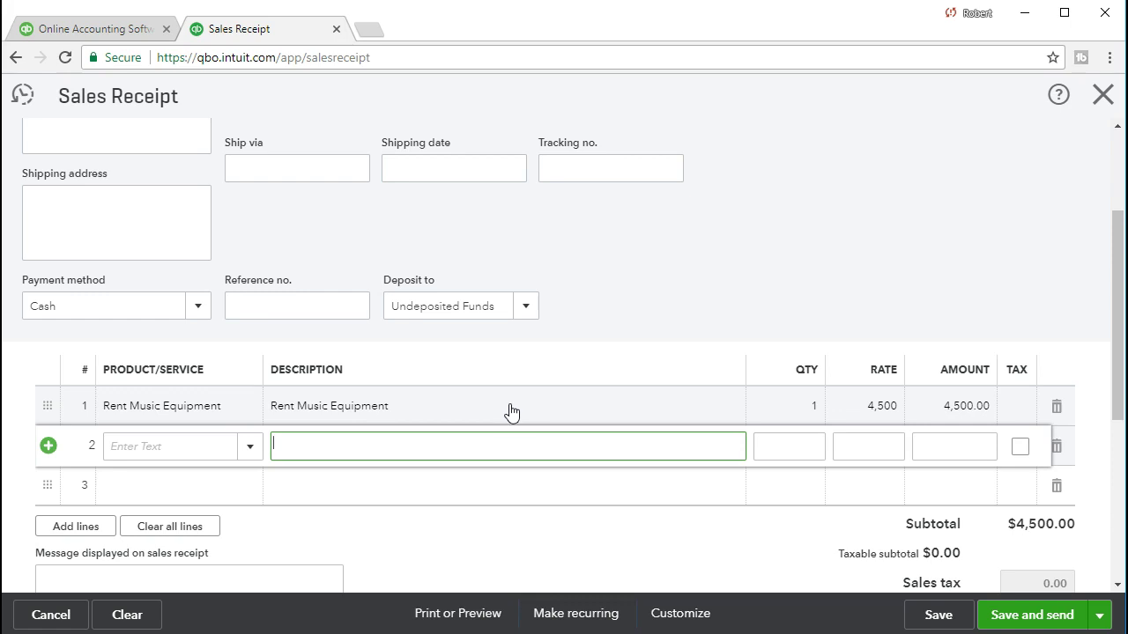
scroll(499, 416, "down", 1)
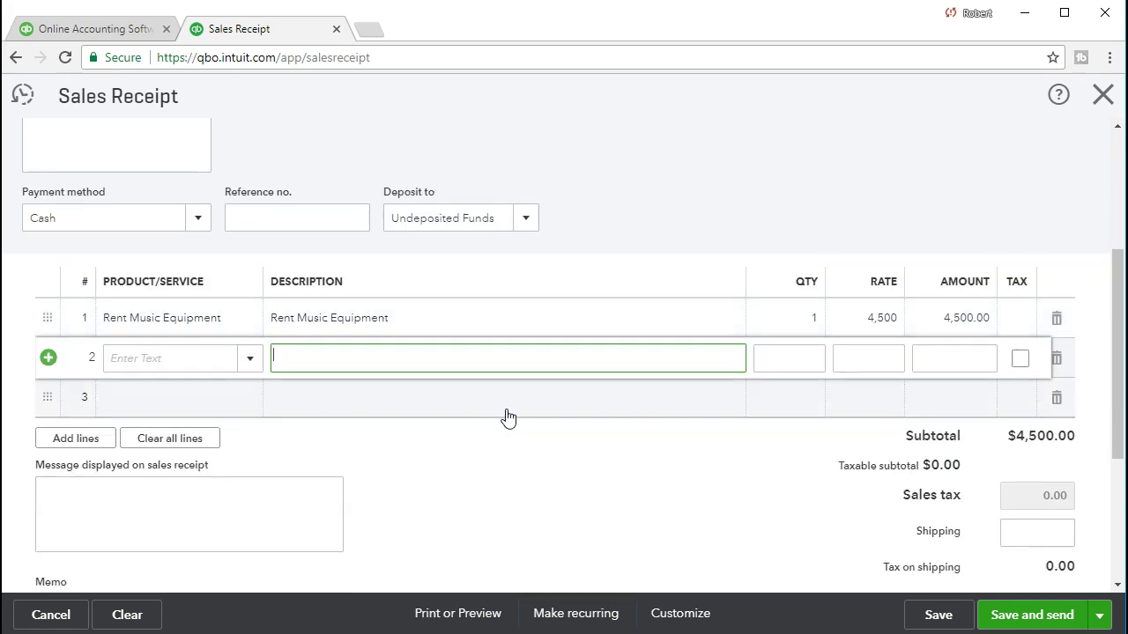
left_click(939, 615)
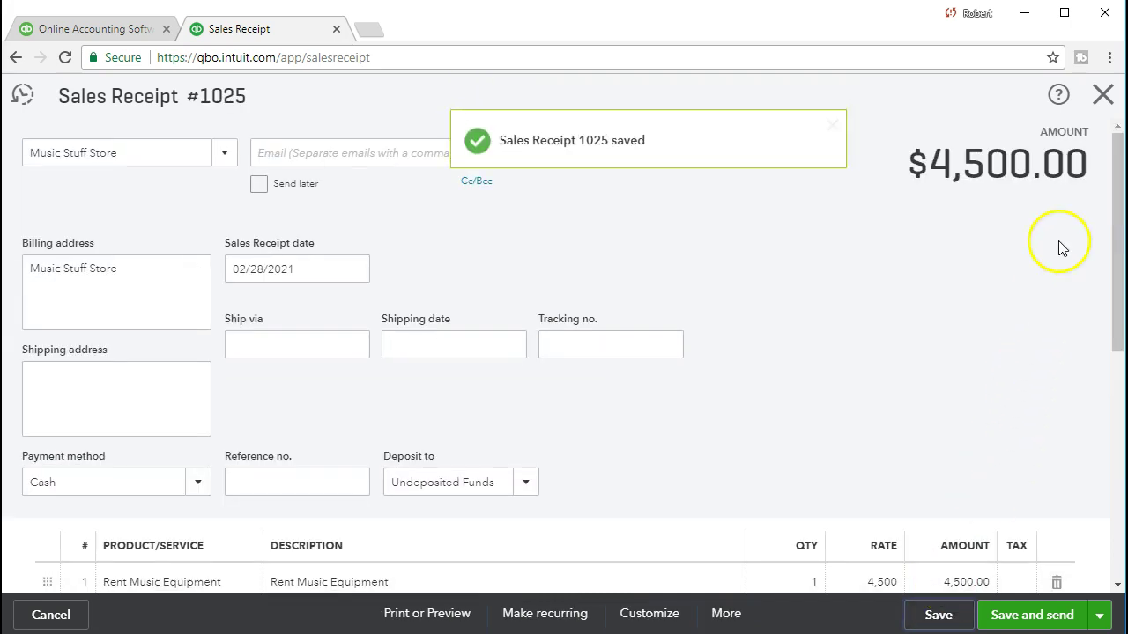
left_click(1101, 97)
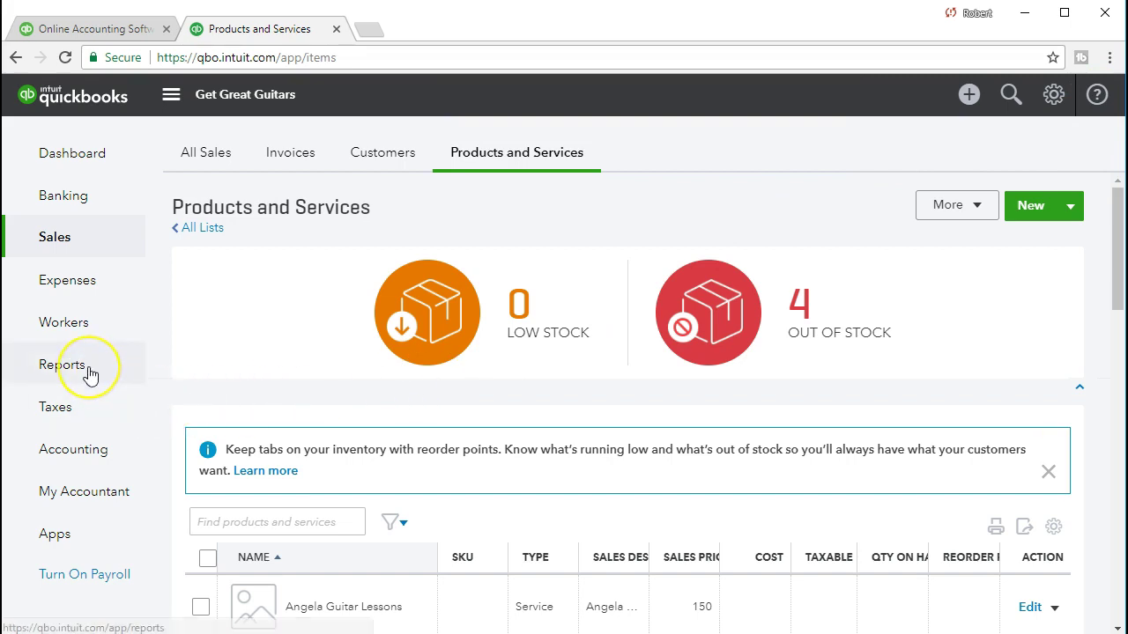
- Run the Balance Sheet report for the period 02/01/2021 to 02/28/2021
left_click(90, 375)
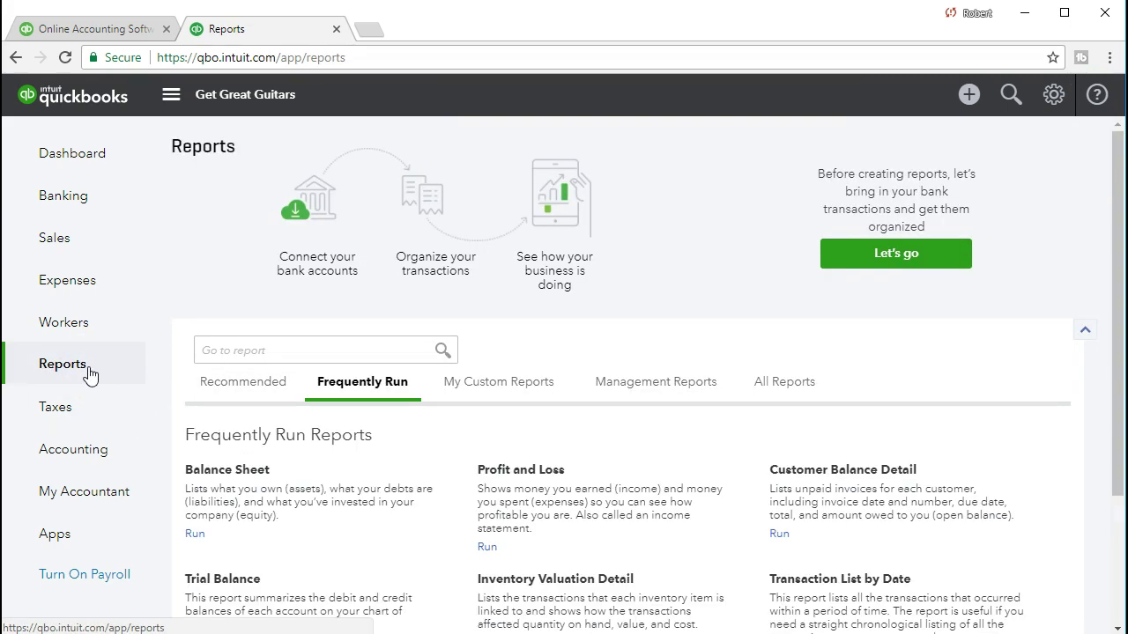
left_click(224, 473)
left_click(441, 177)
type("02/01/2021")
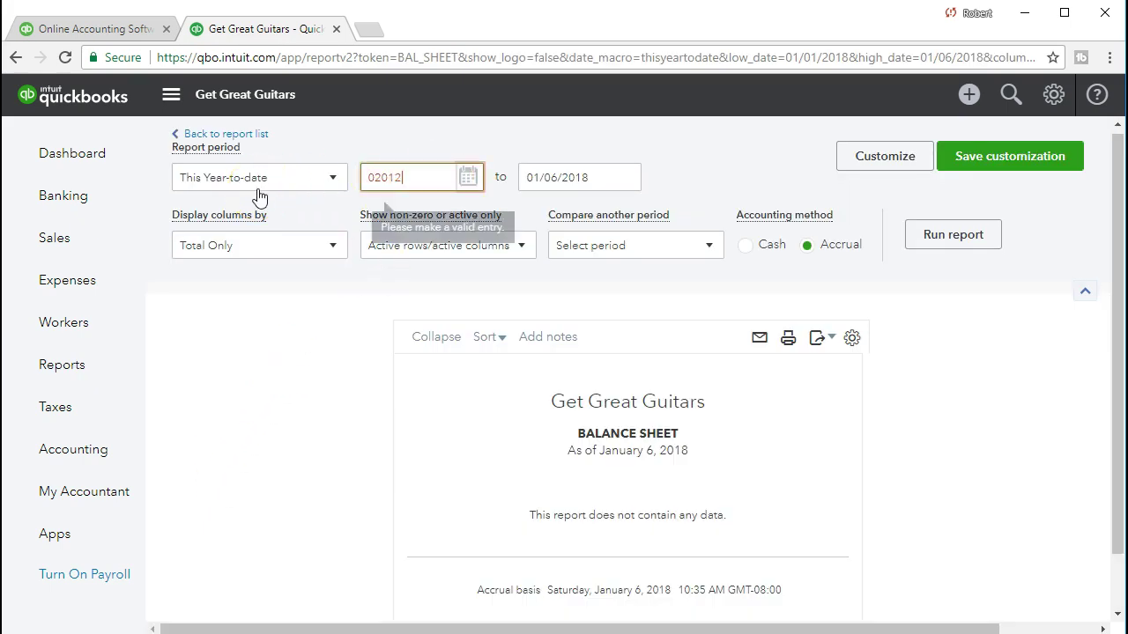
key("Tab")
type("02/28/2021")
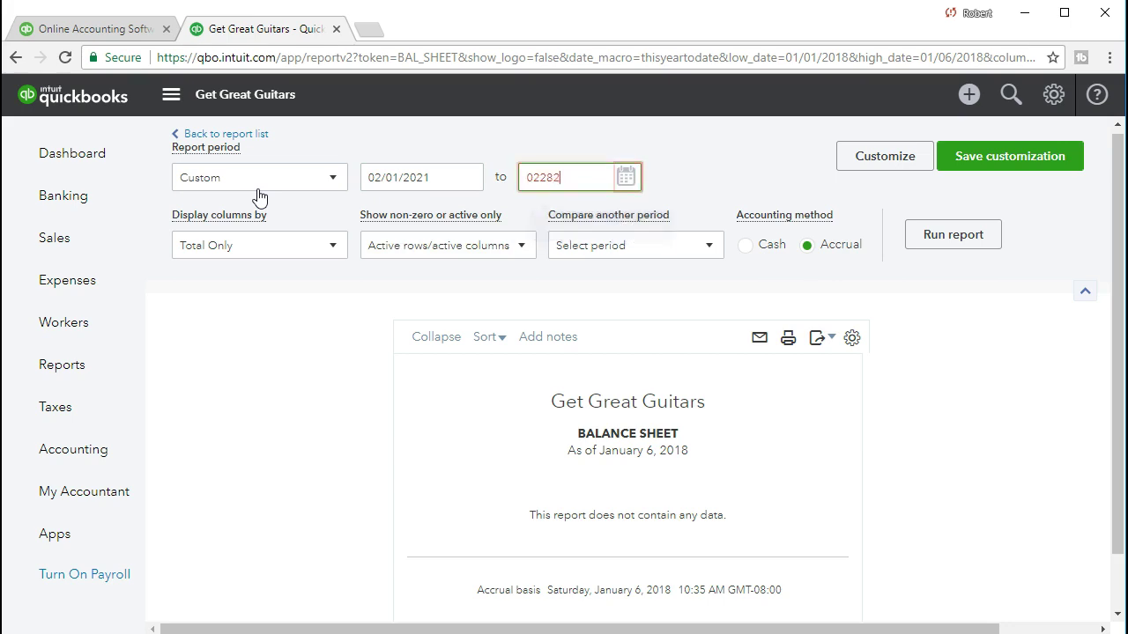
key("Tab")
left_click(936, 249)
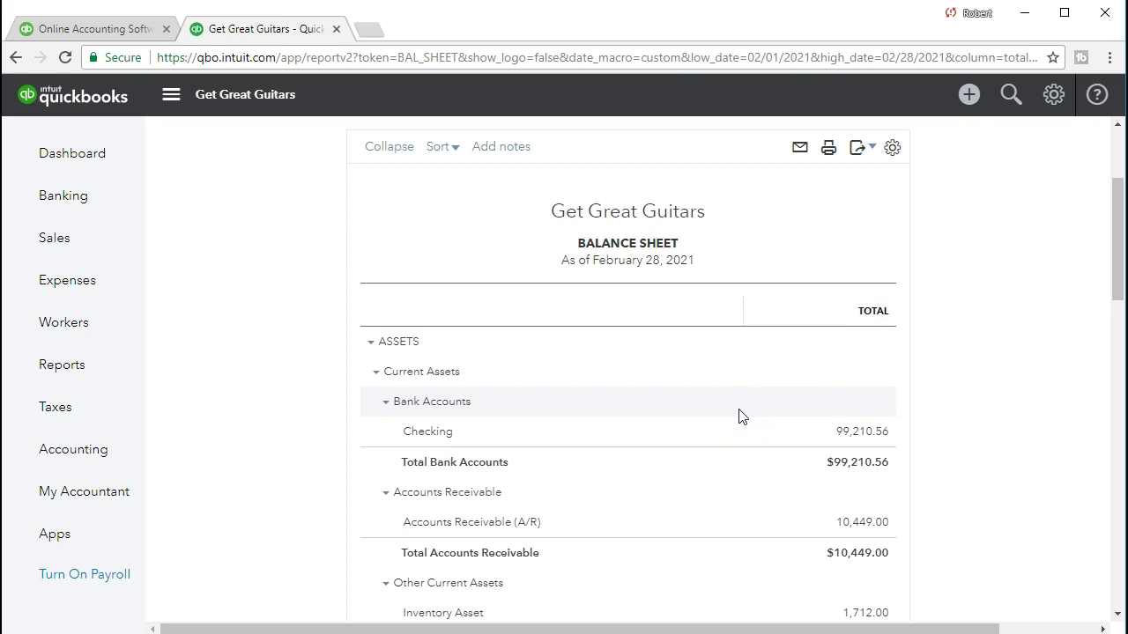
- Find Undeposited Funds among the other current assets in the balance sheet and open its transaction detail
scroll(740, 416, "down", 2)
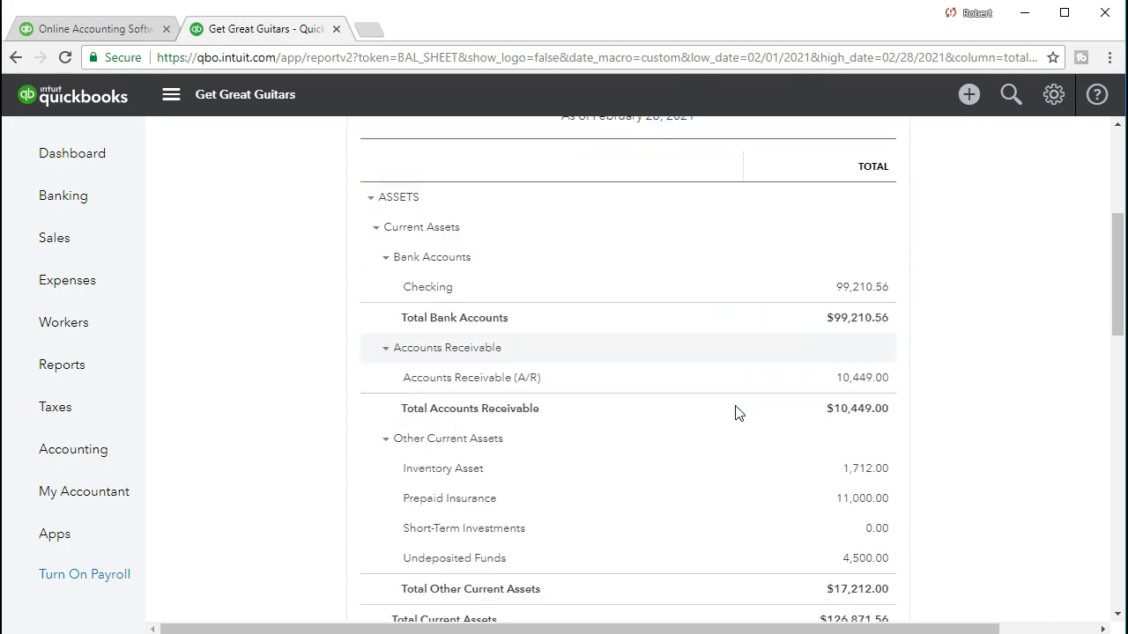
scroll(738, 414, "up", 1)
scroll(738, 414, "up", 1)
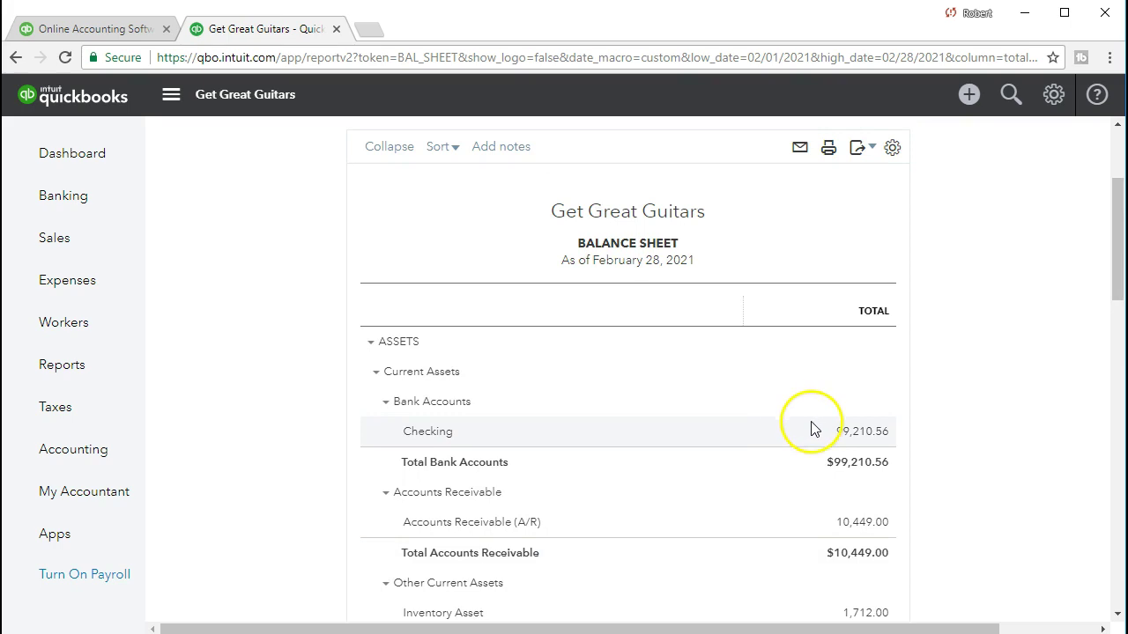
scroll(753, 453, "down", 5)
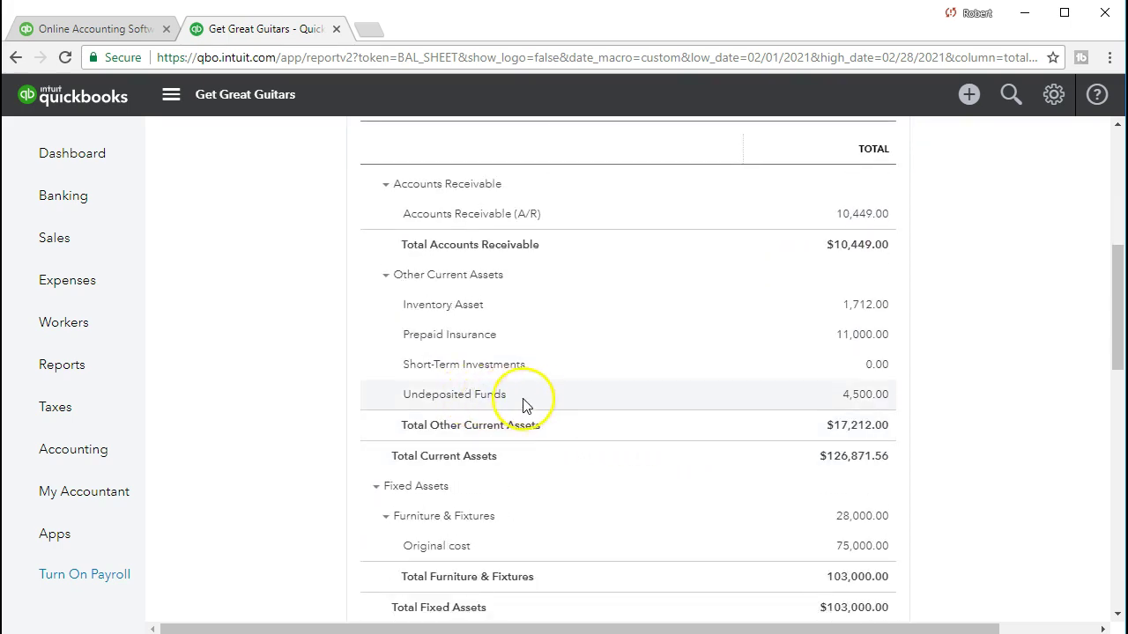
left_click(863, 396)
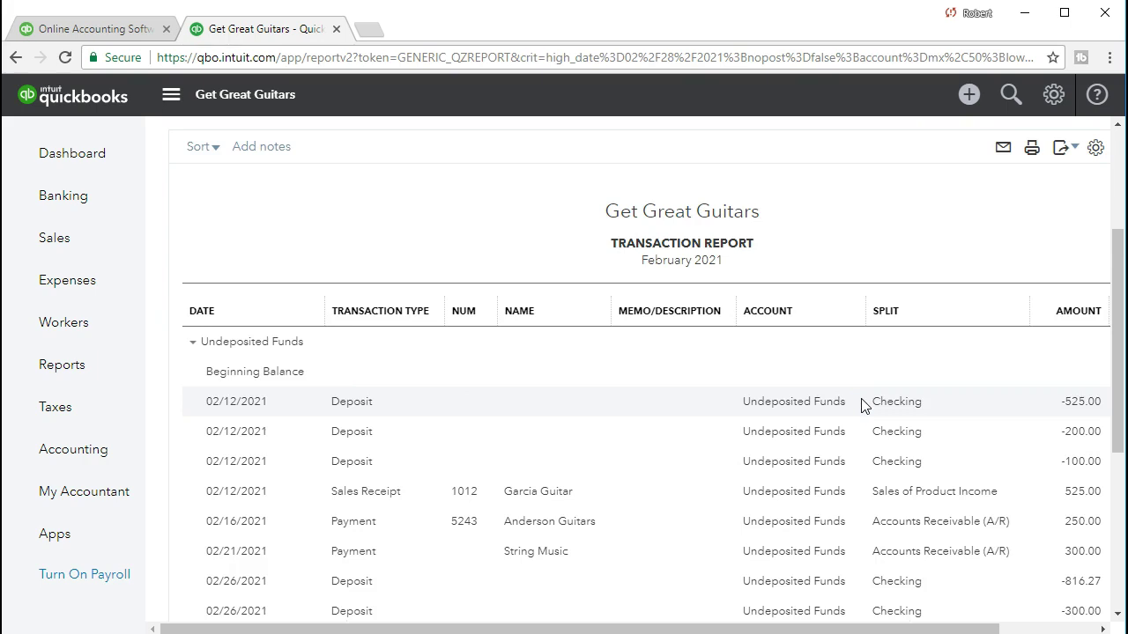
- Open the 02/28/2021 Music Stuff Store sales receipt from the transaction report, view it and close it
scroll(862, 406, "down", 3)
scroll(863, 406, "down", 2)
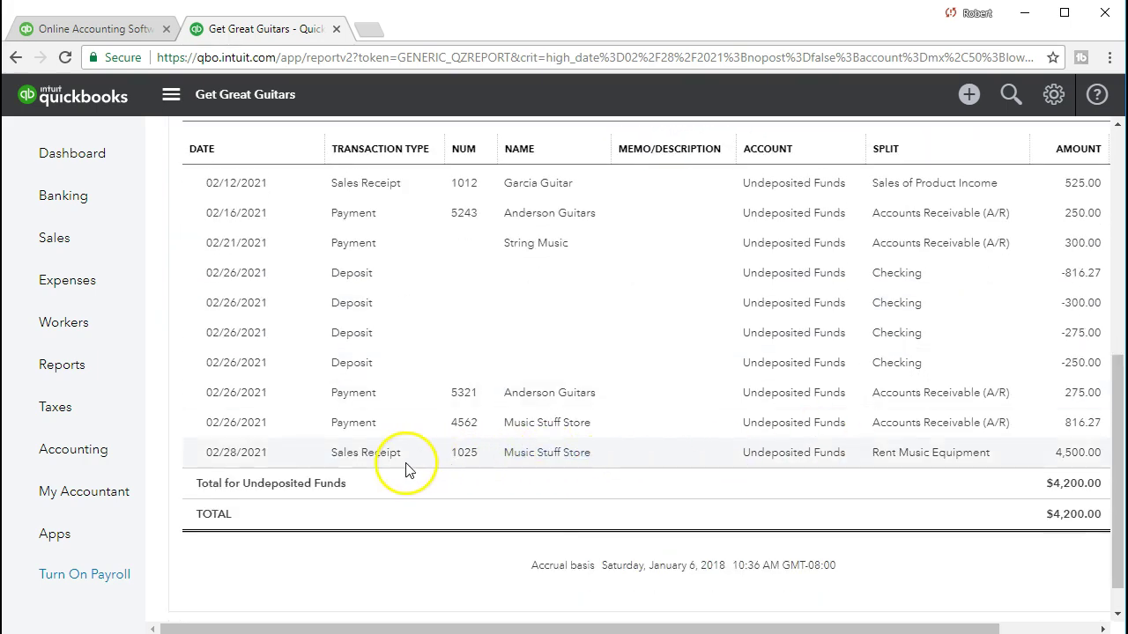
left_click(1059, 453)
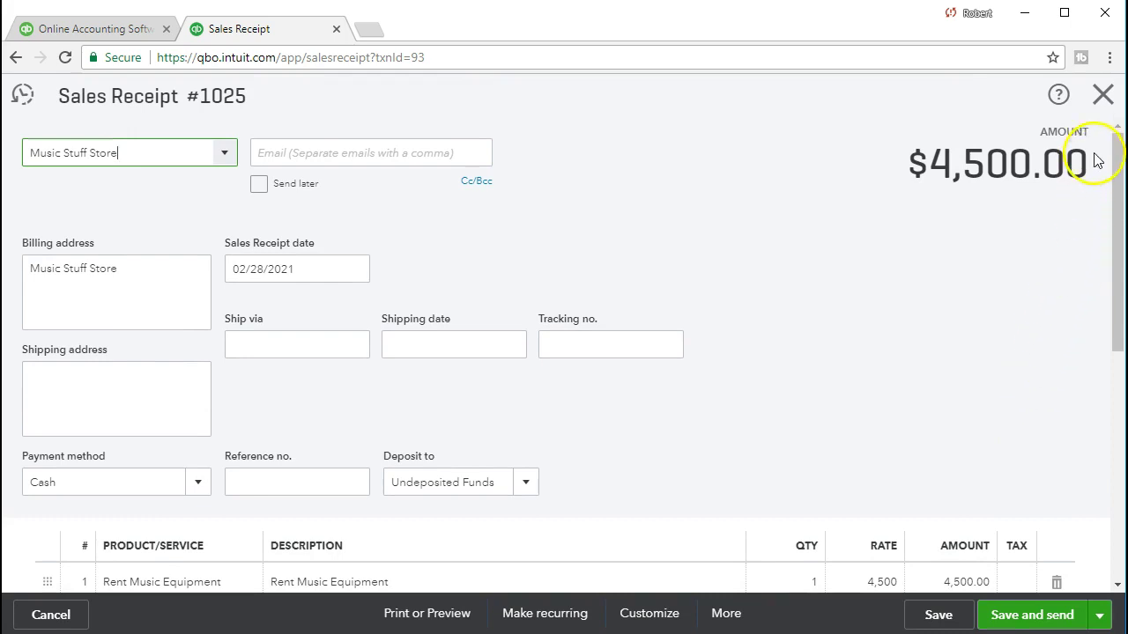
left_click(1100, 104)
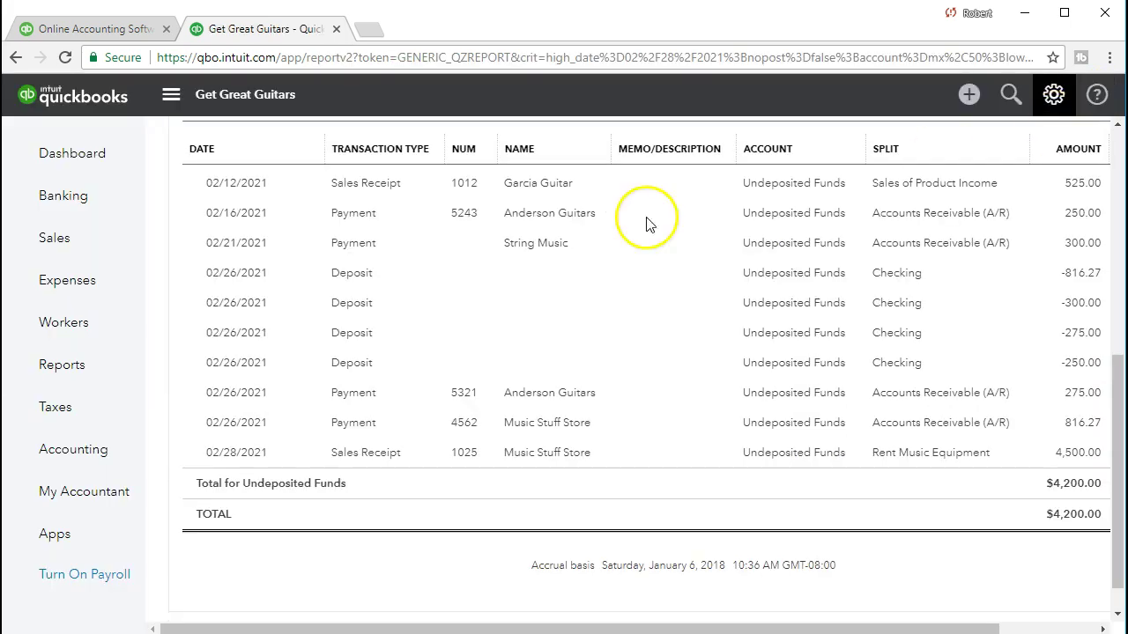
- Run the Profit and Loss report for the period 02/01/2021 to 02/28/2021
left_click(101, 373)
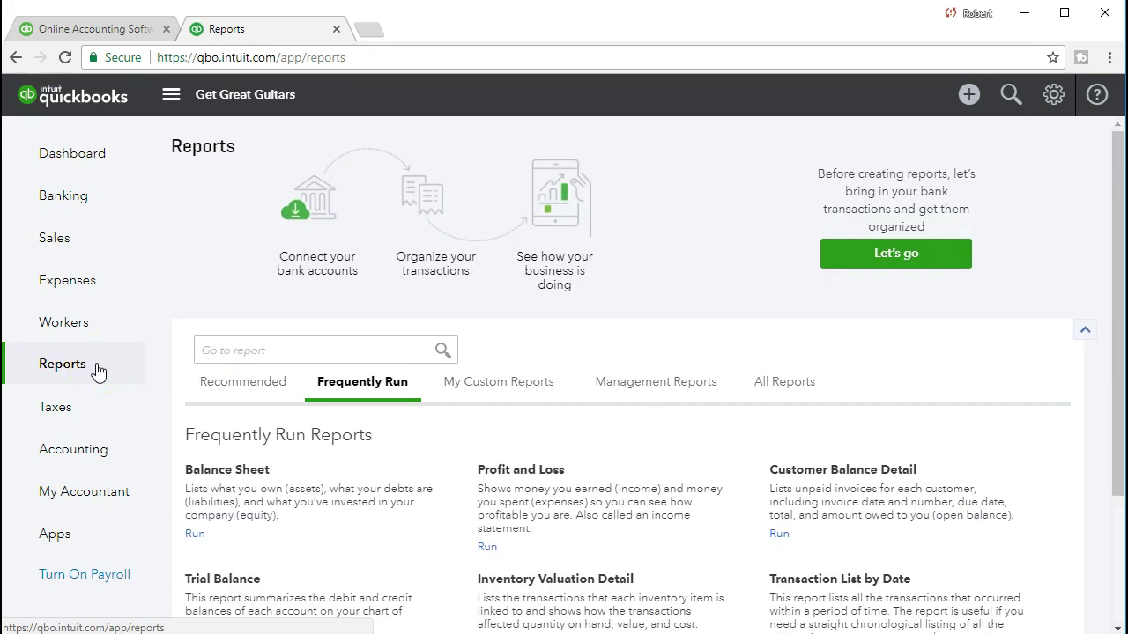
left_click(548, 472)
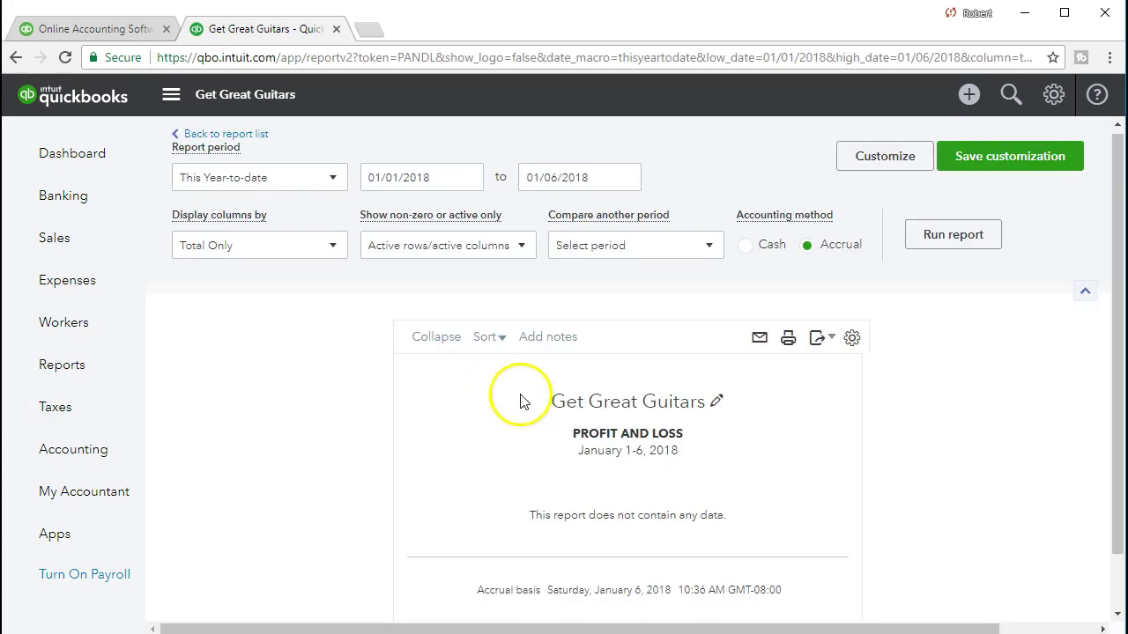
left_click(444, 176)
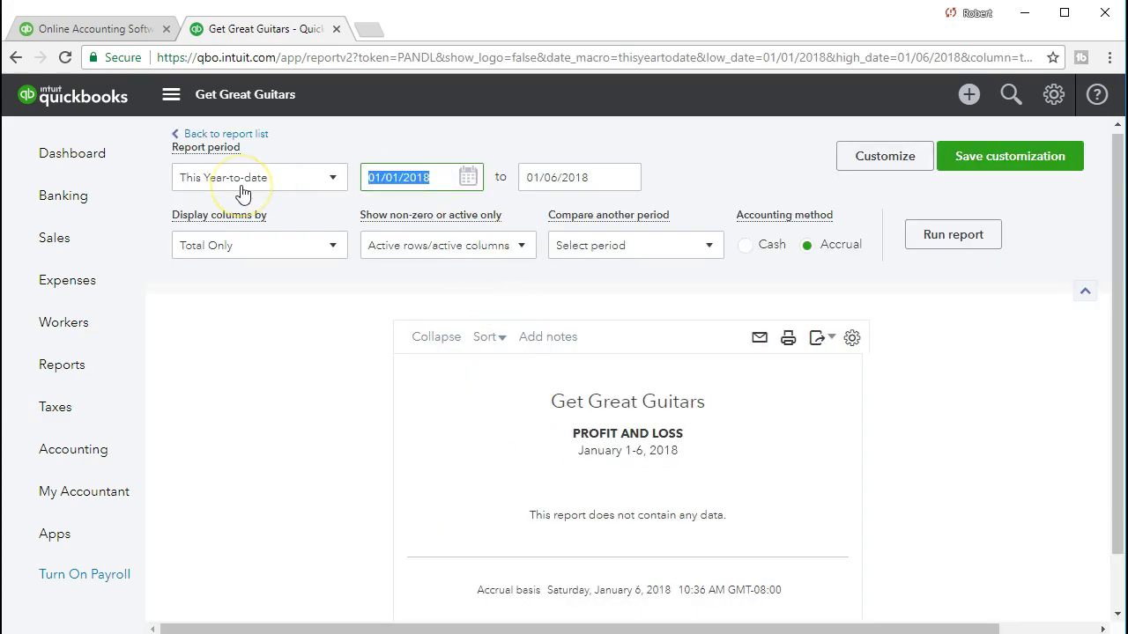
type("020121")
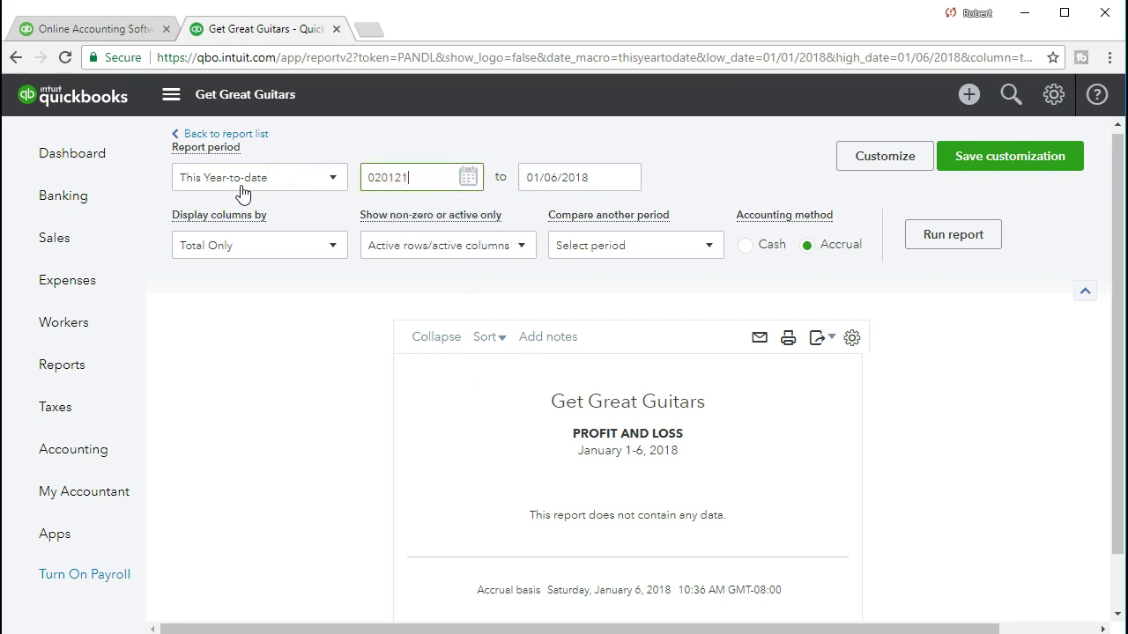
key("Tab")
type("022821")
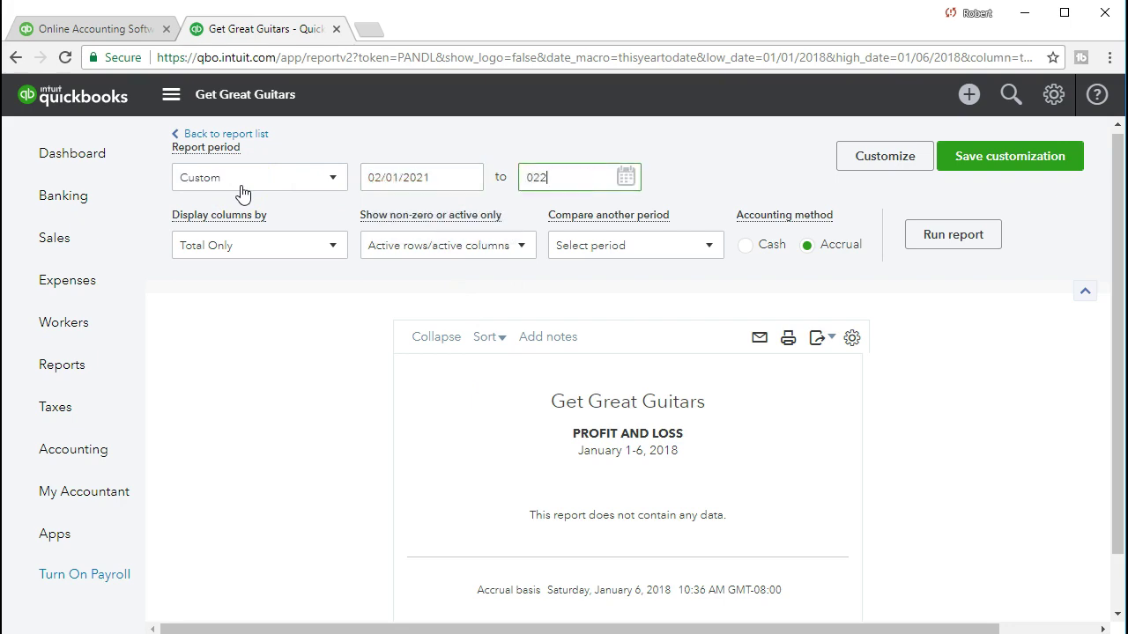
key("Tab")
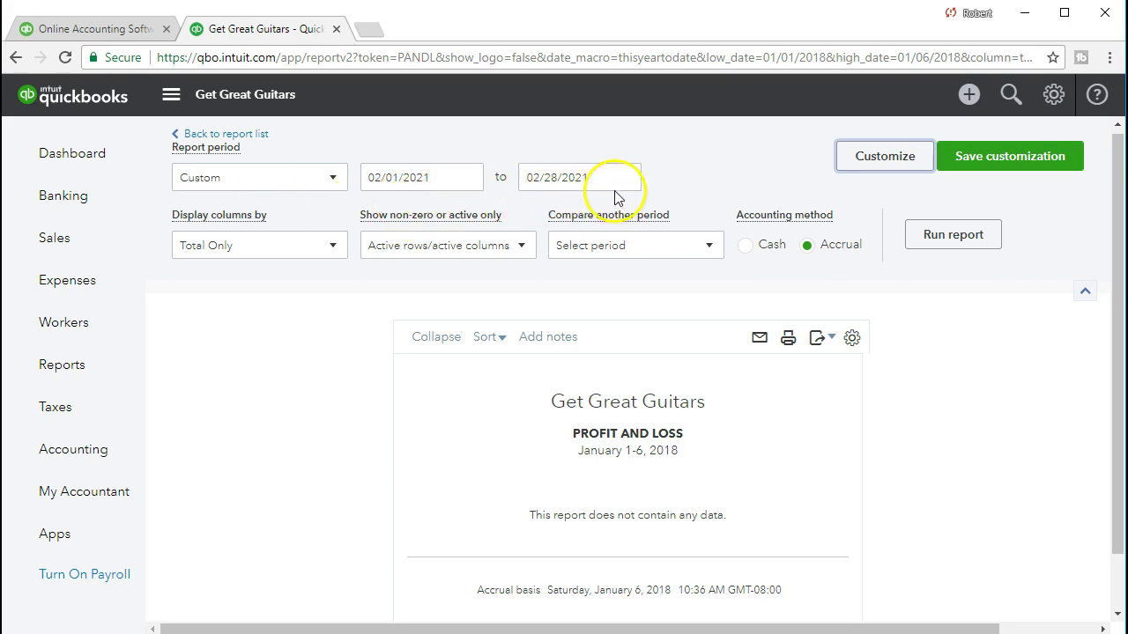
left_click(914, 248)
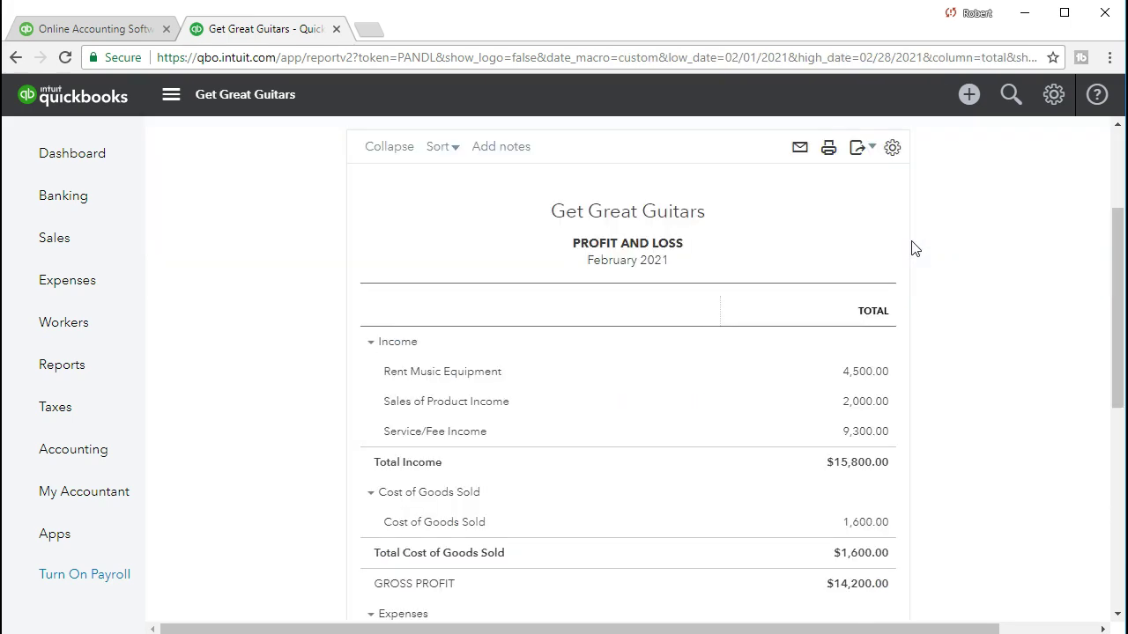
- Examine the Rent Music Equipment line among the income accounts and read down the Profit and Loss report to net income
left_click(598, 411)
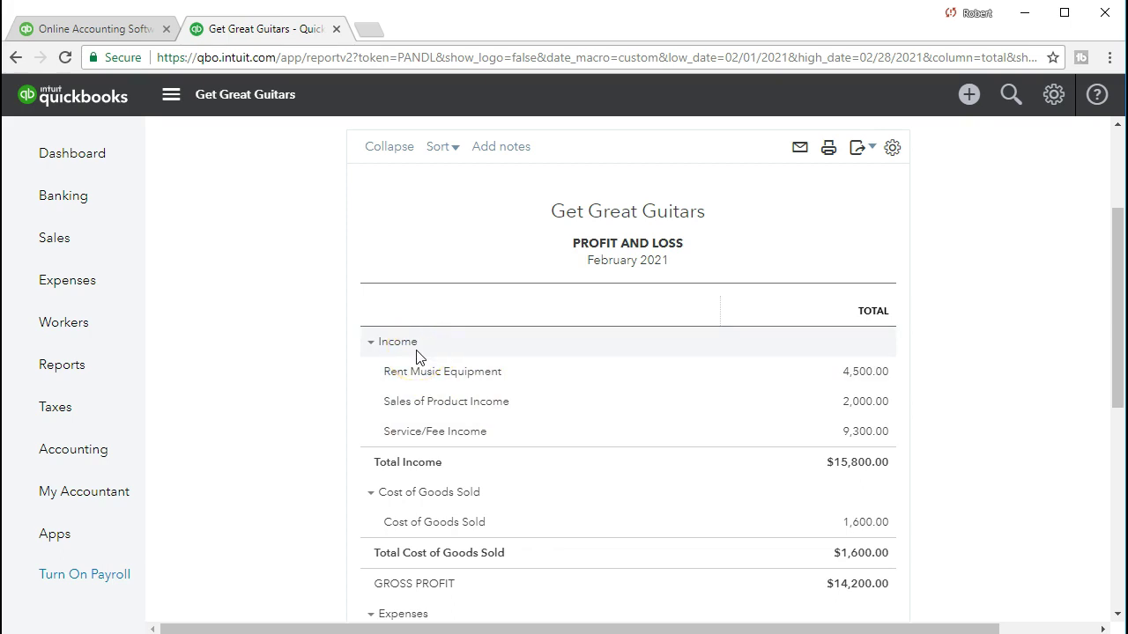
left_click(372, 434)
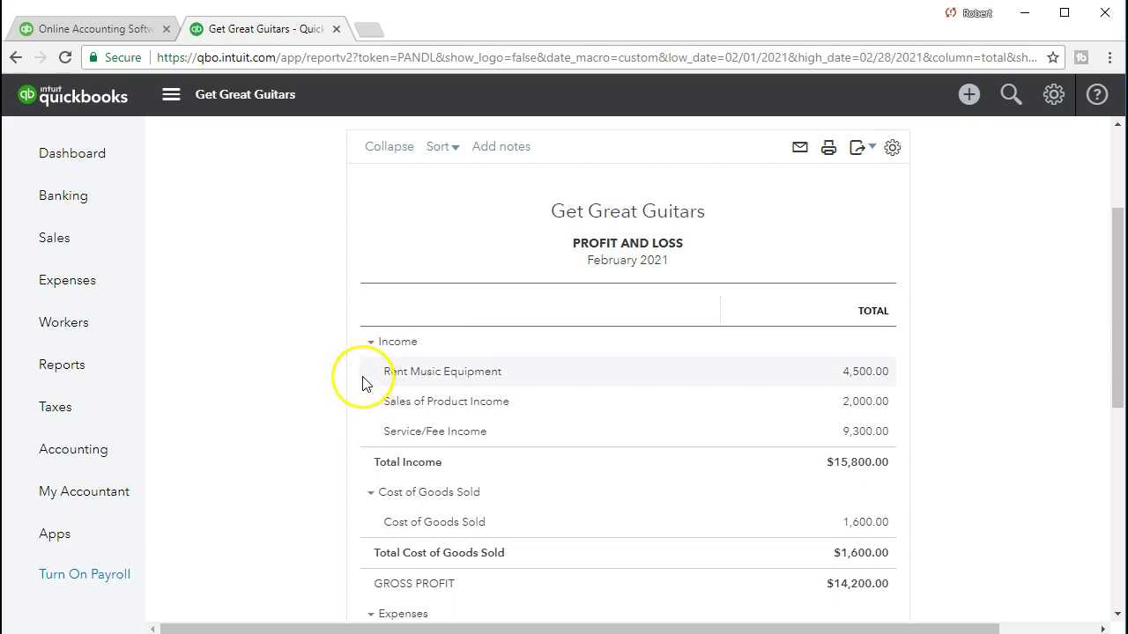
left_click(357, 381)
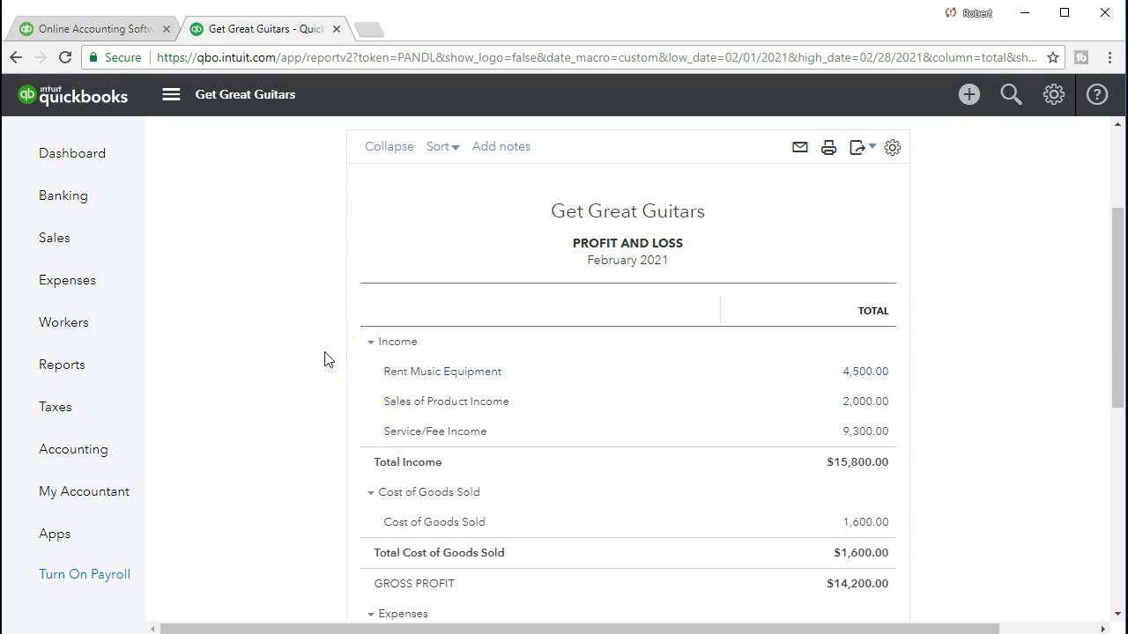
left_click(274, 429)
scroll(271, 443, "down", 1)
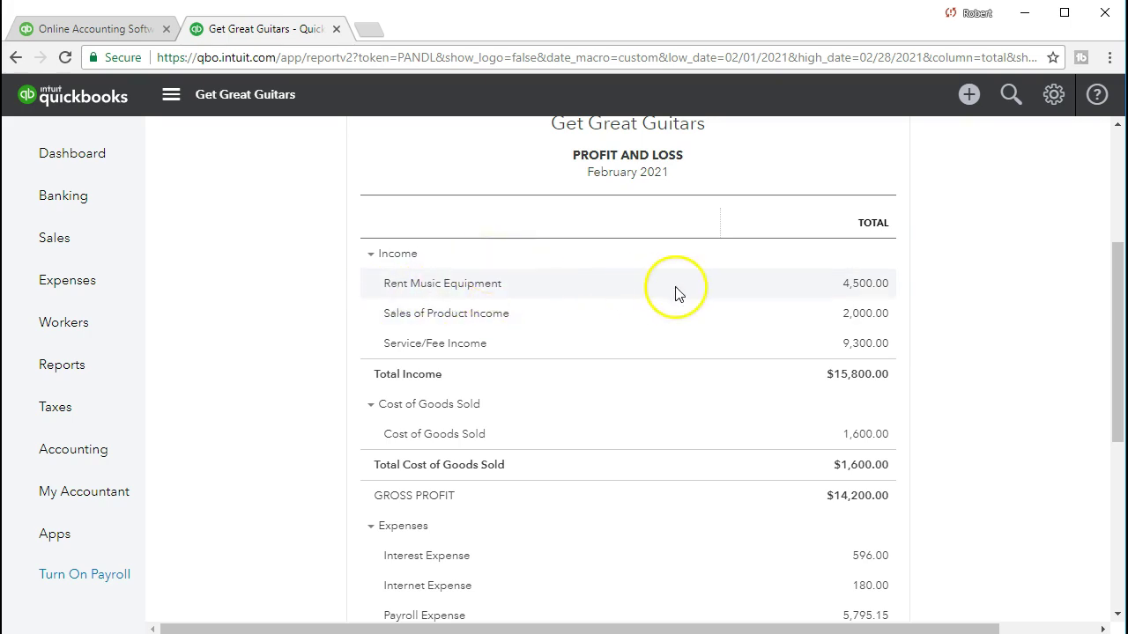
scroll(714, 359, "down", 5)
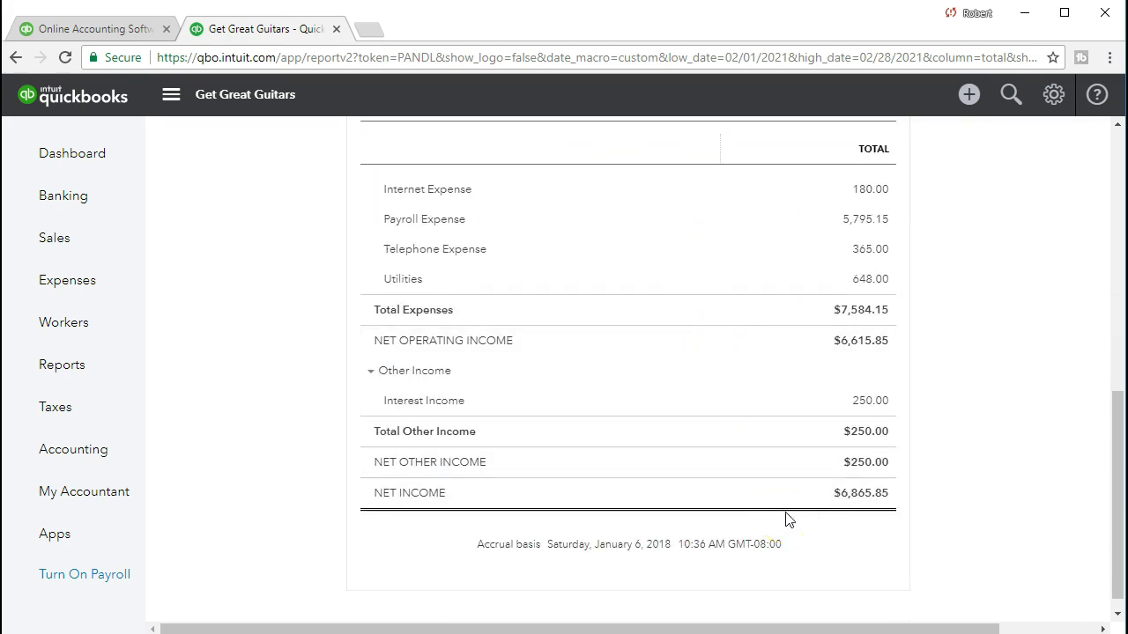
- Open the transaction detail behind the Rent Music Equipment income line and the 02/28/2021 Music Stuff Store sales receipt in it
scroll(786, 520, "up", 5)
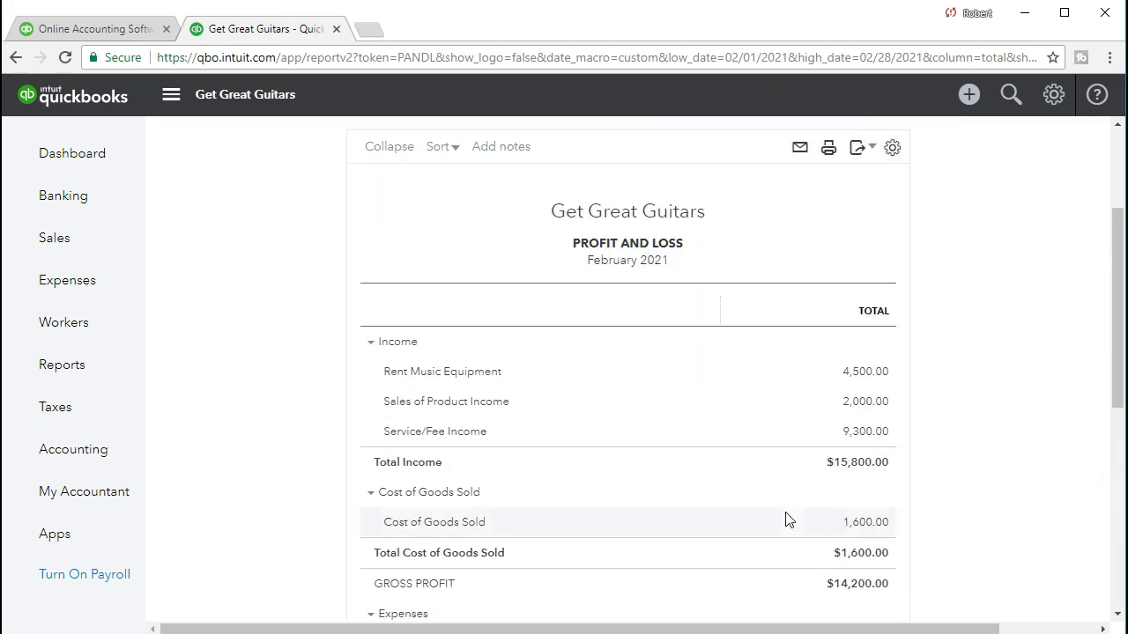
left_click(880, 363)
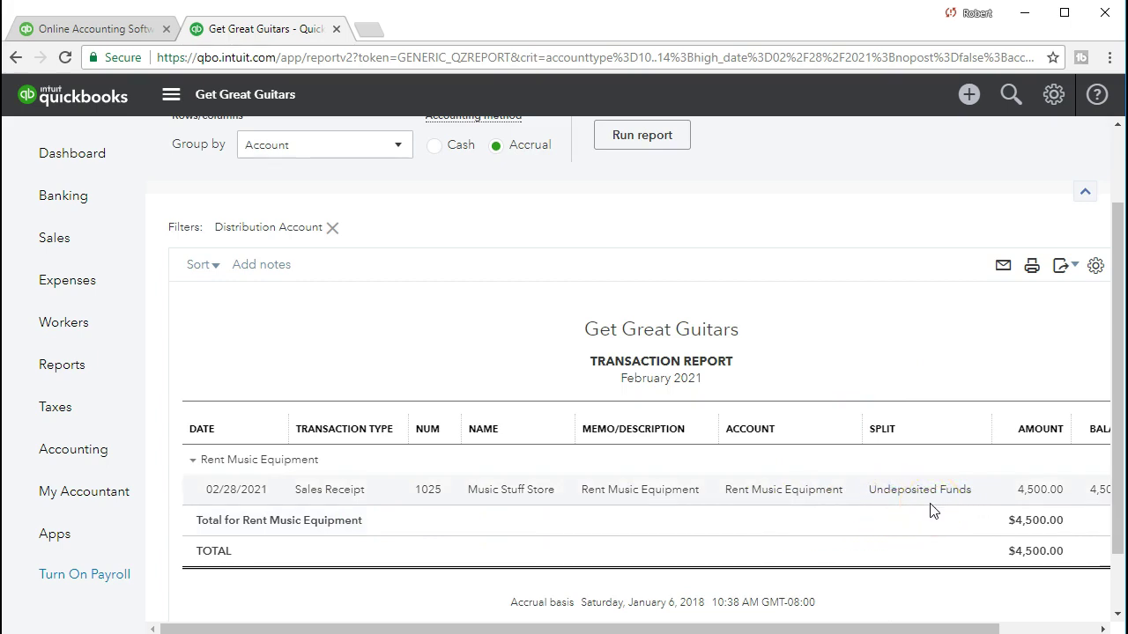
left_click(1033, 493)
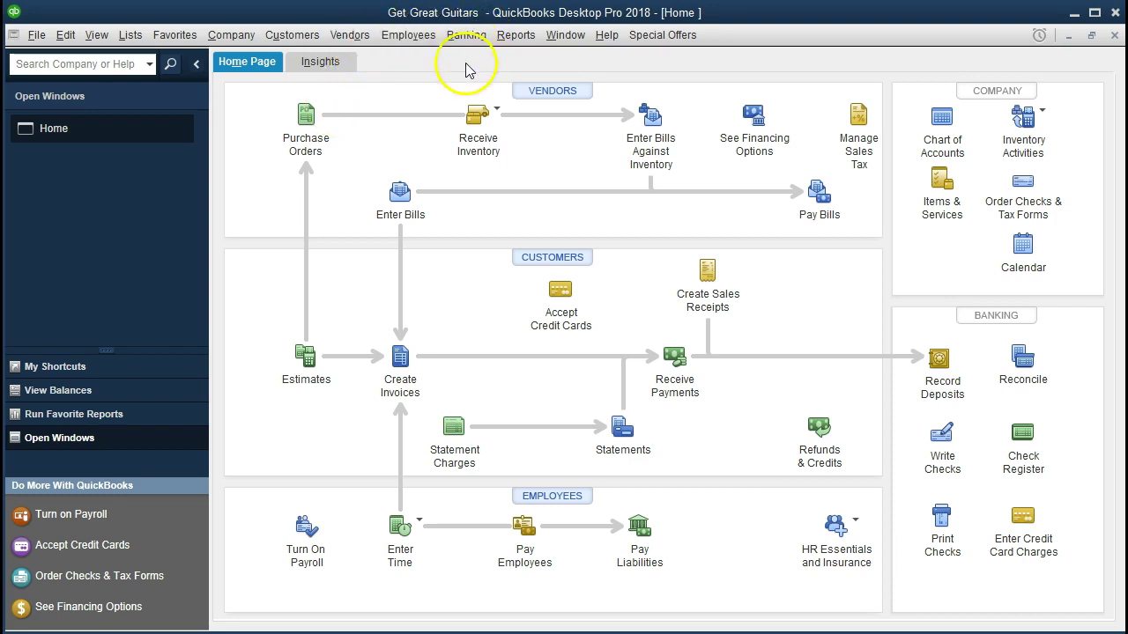
left_click(653, 297)
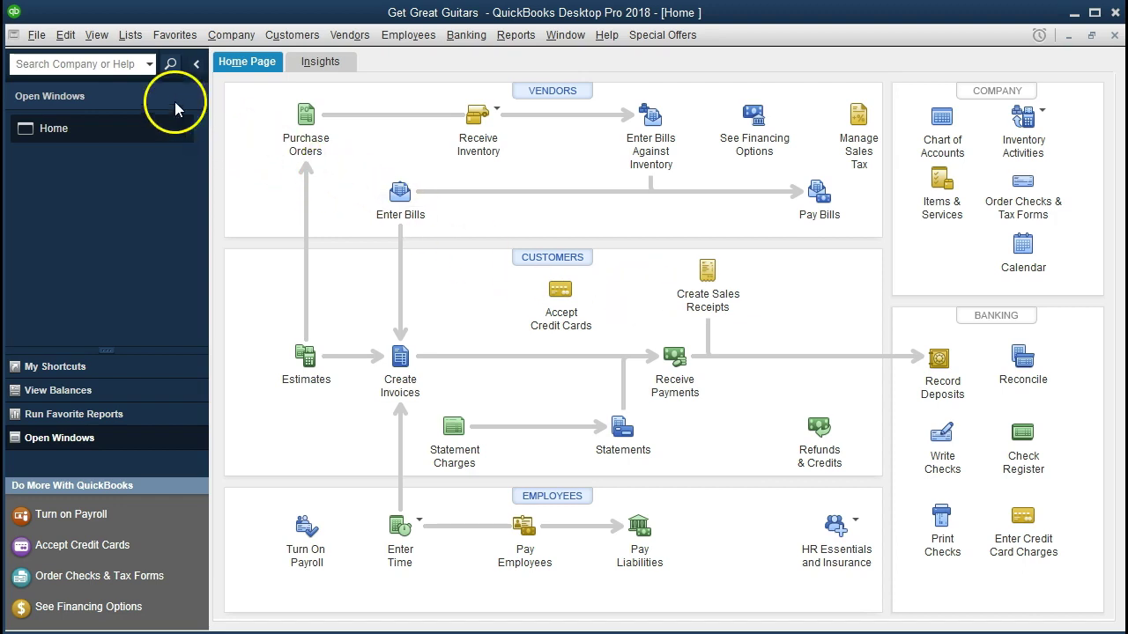
left_click(36, 35)
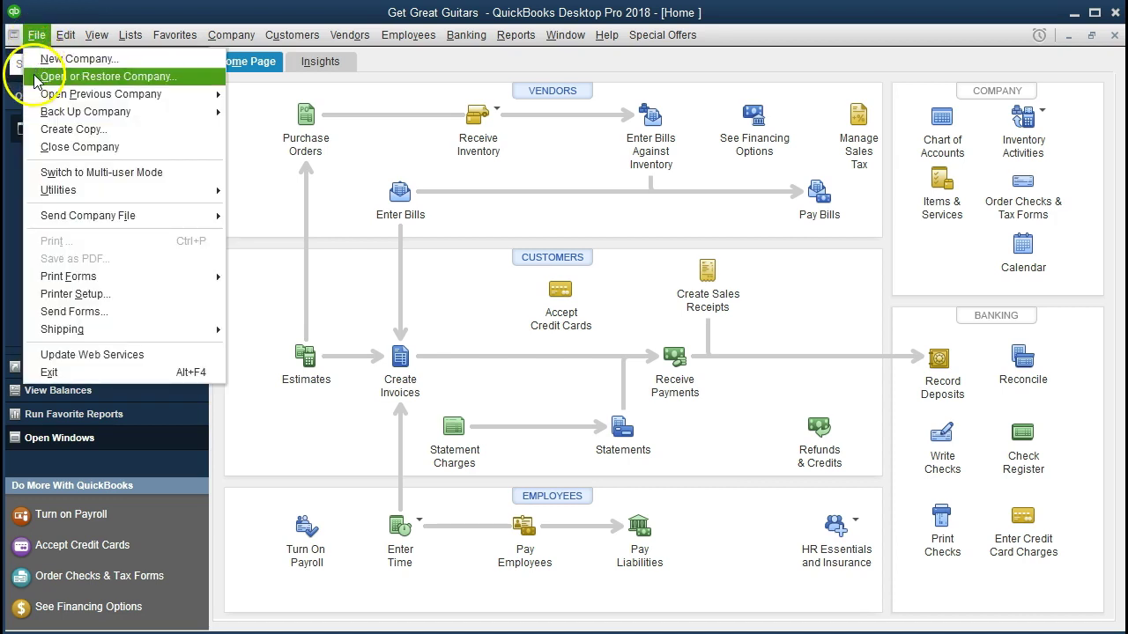
left_click(36, 37)
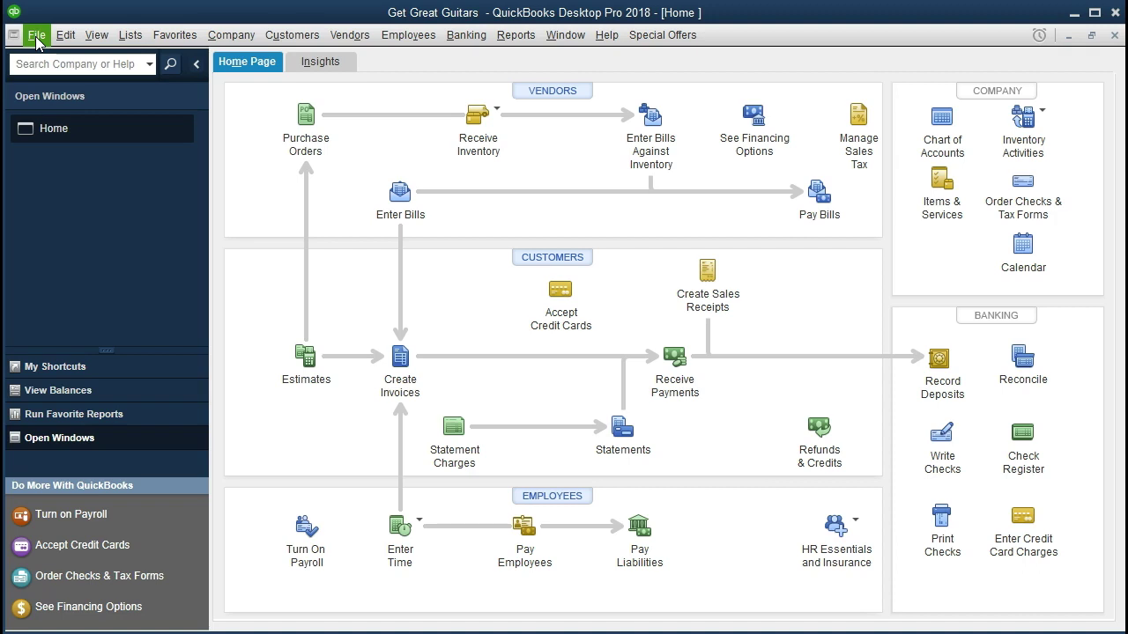
left_click(56, 190)
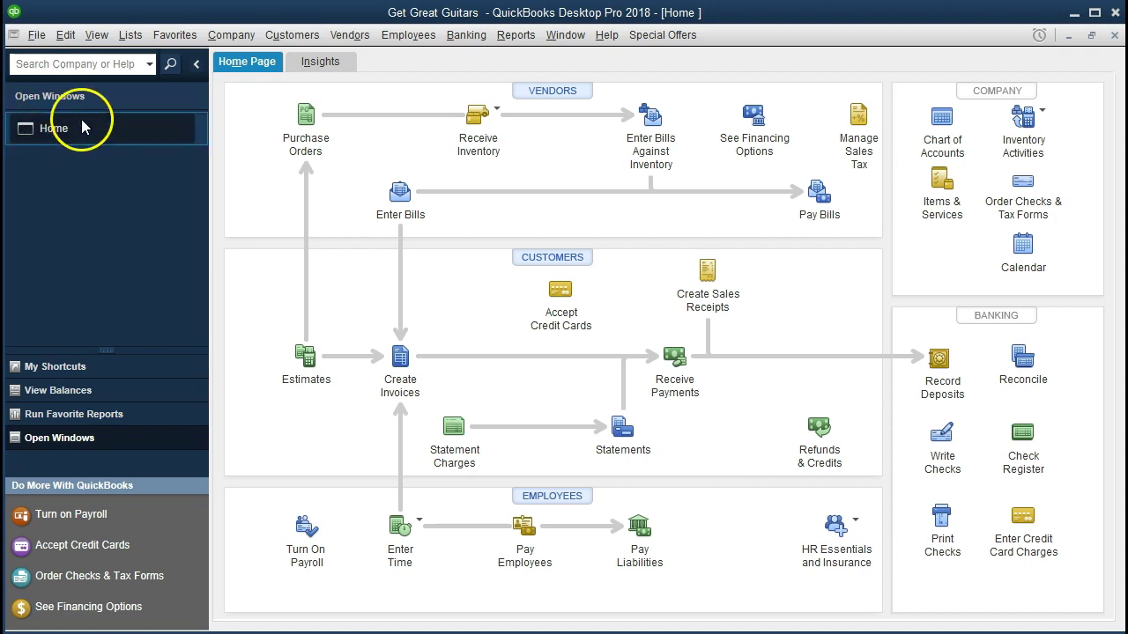
left_click(96, 35)
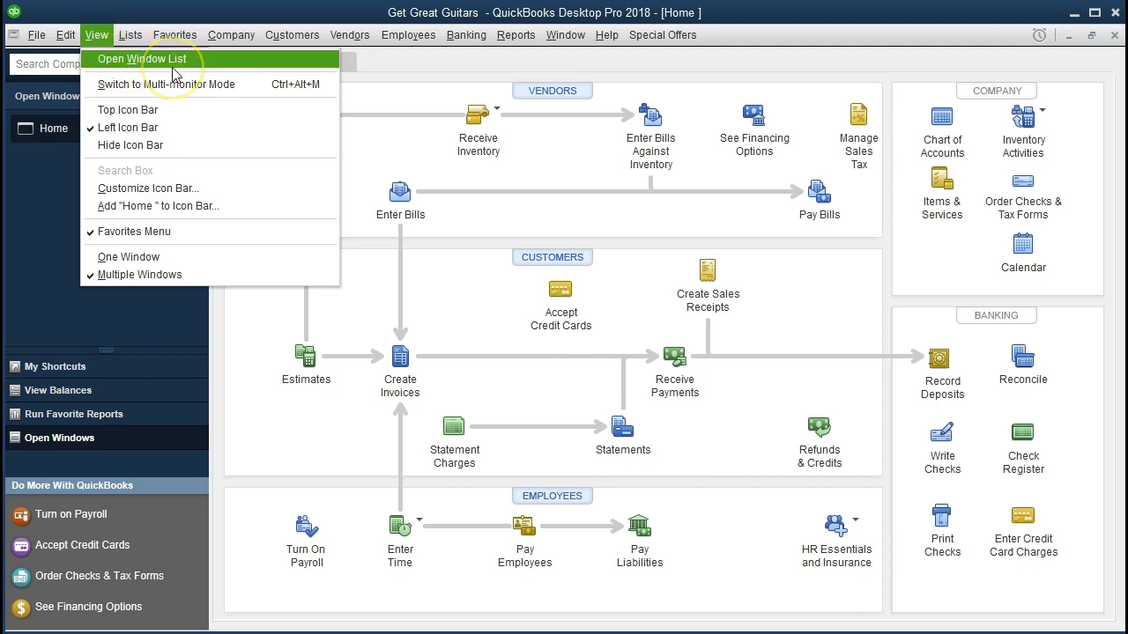
left_click(46, 192)
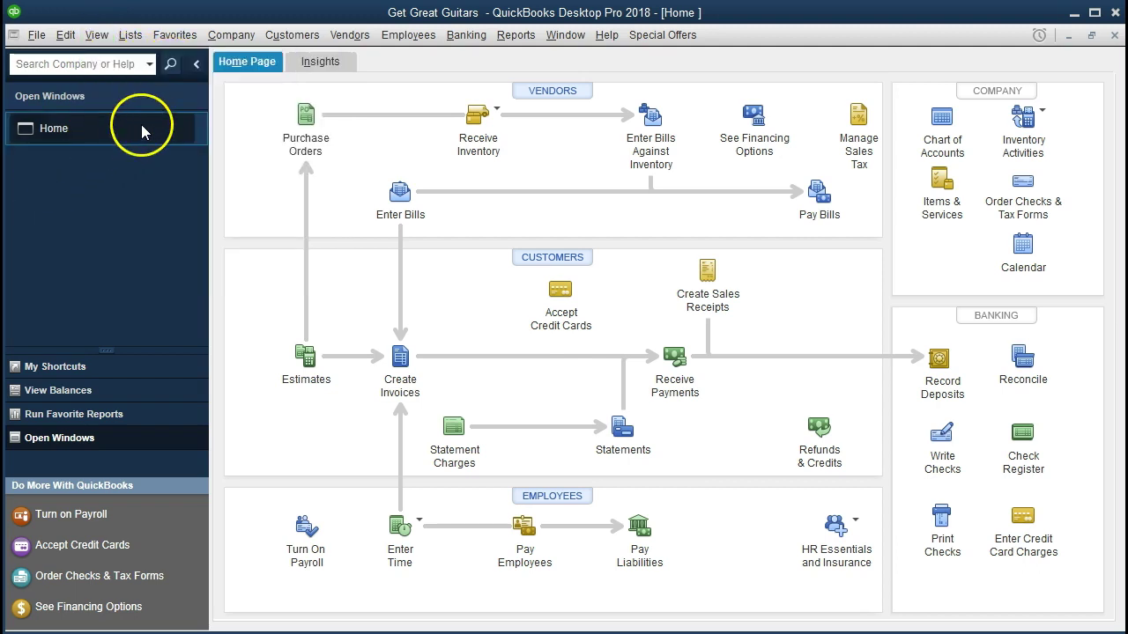
left_click(254, 49)
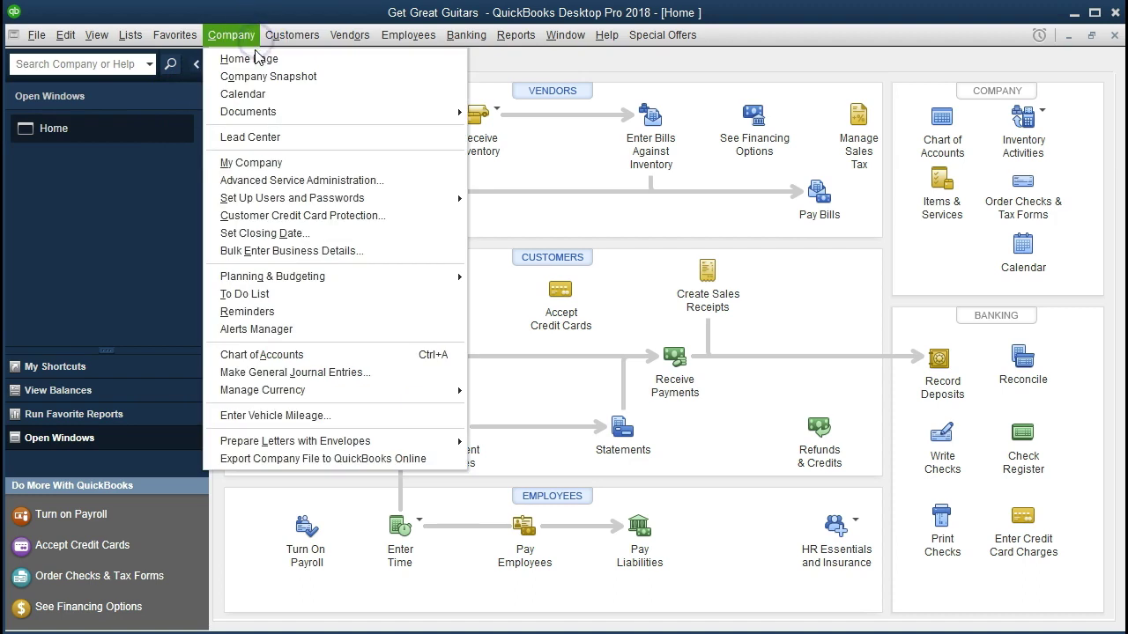
left_click(286, 60)
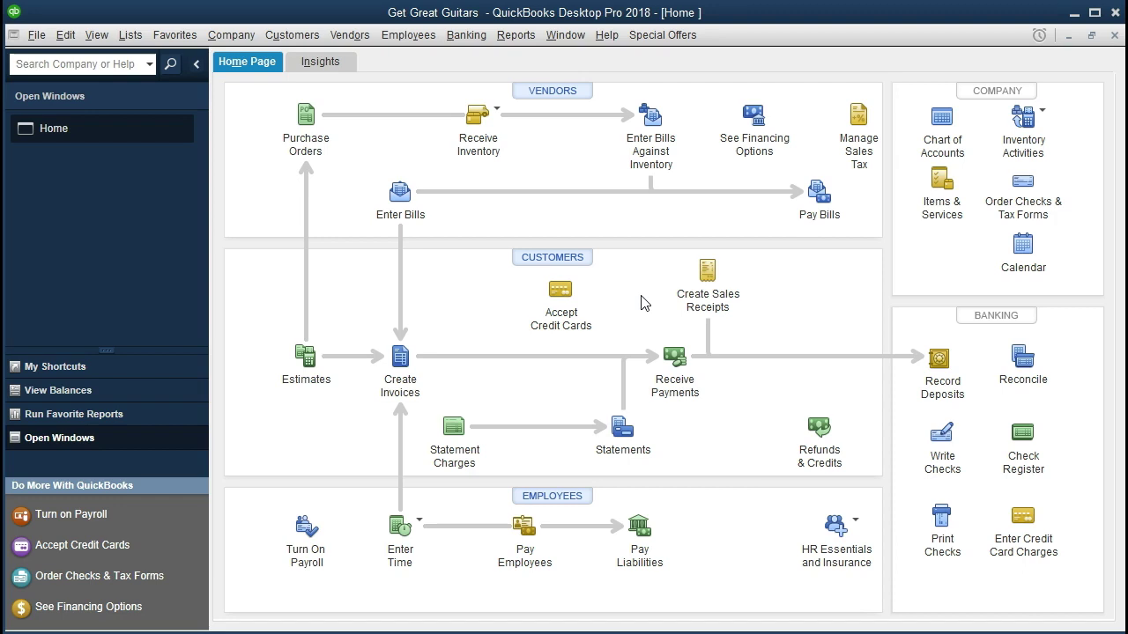
- Run the Profit & Loss Standard report for 01/01/2021 to 12/31/2021 and select its Service income line
left_click(525, 40)
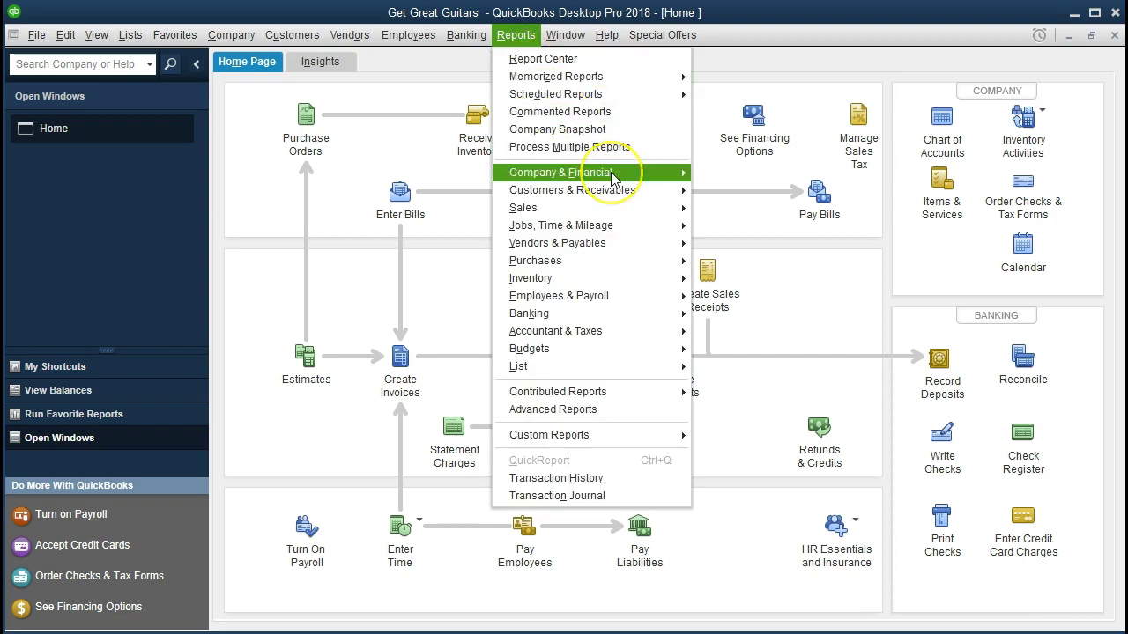
mouse_move(614, 177)
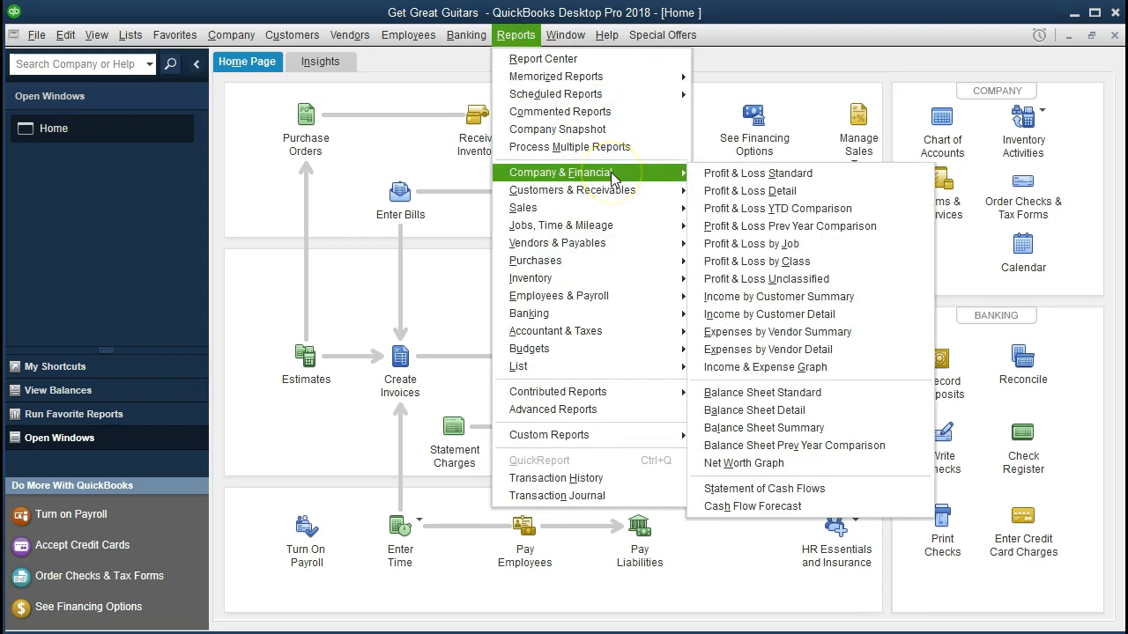
left_click(835, 176)
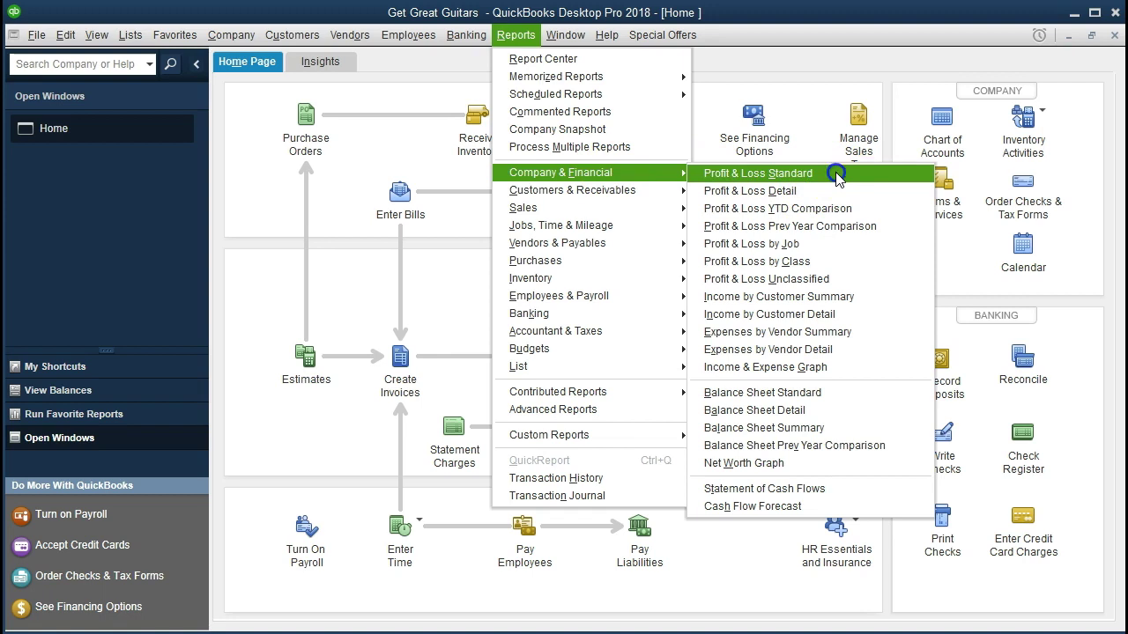
key("Tab")
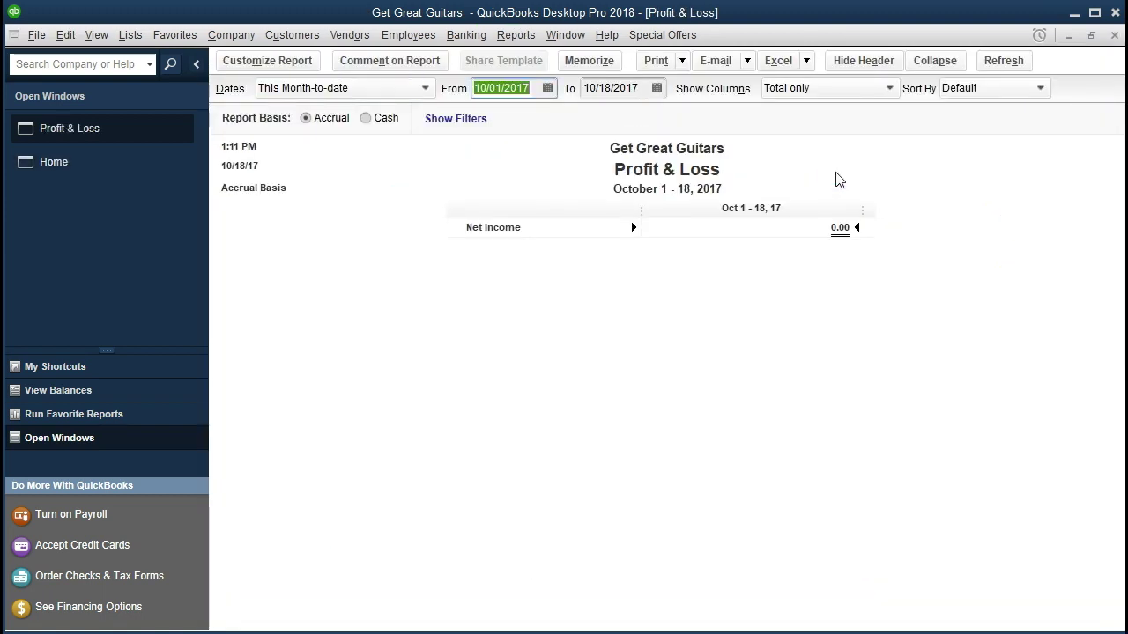
type("010121")
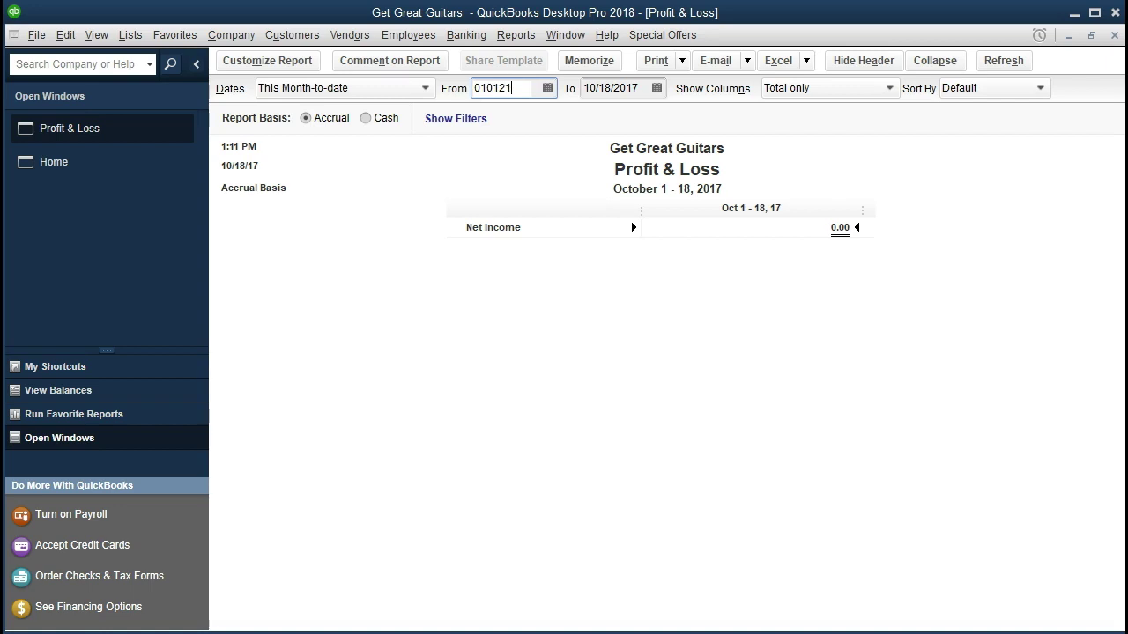
key("Tab")
type("12")
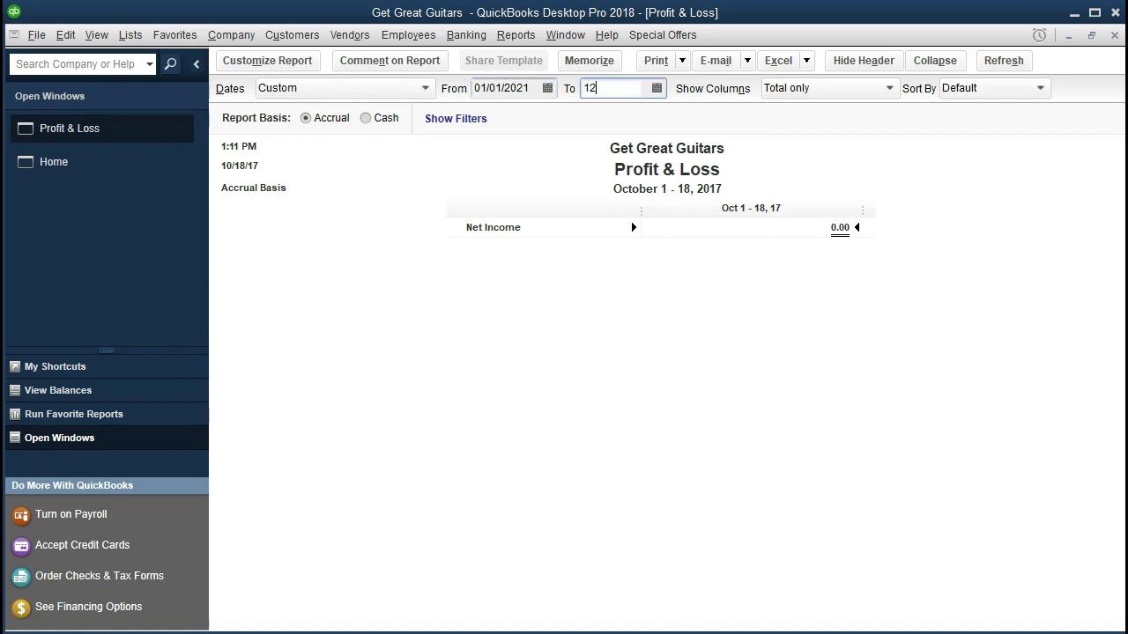
type("/31/2021")
key("Tab")
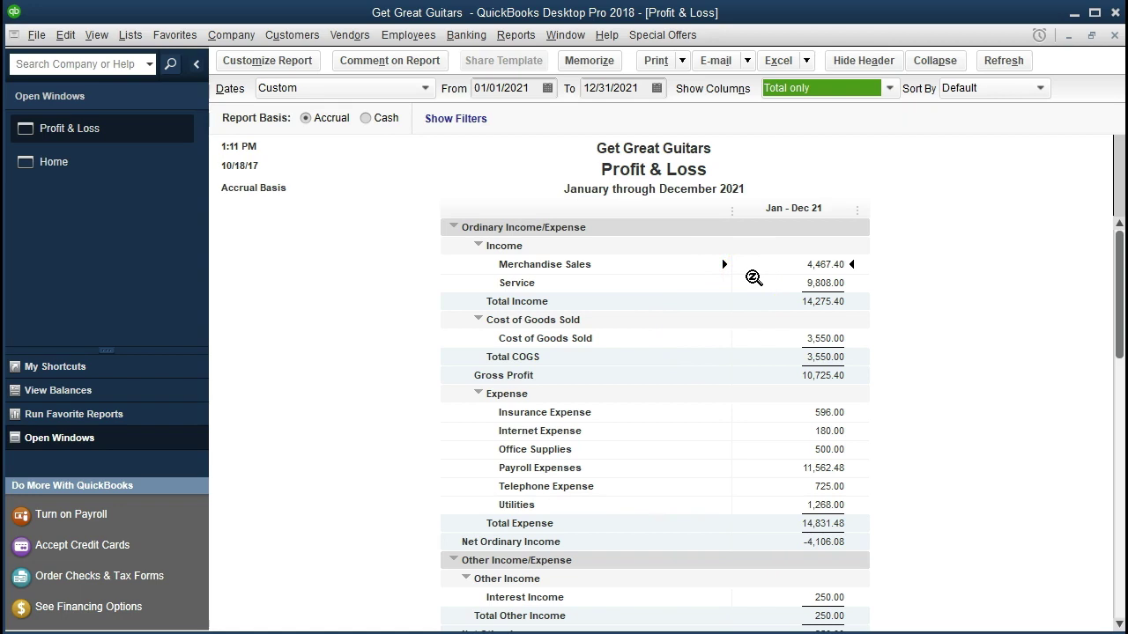
left_click(759, 284)
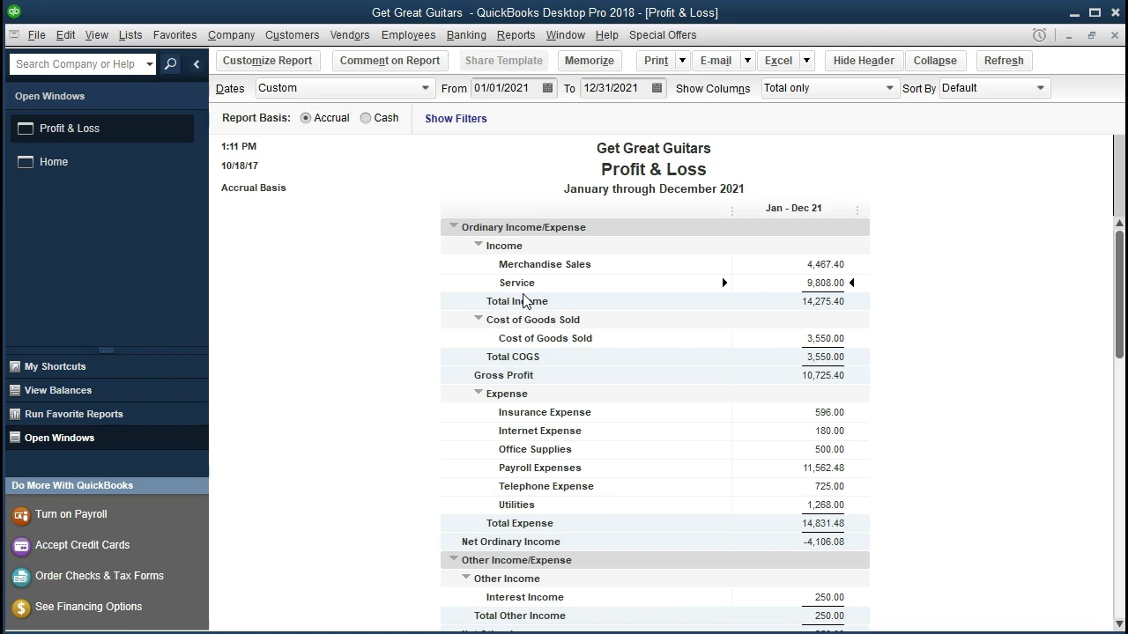
- Open the chart of accounts, check its account options and the income accounts from Merchandise Sales down, and close it
left_click(134, 35)
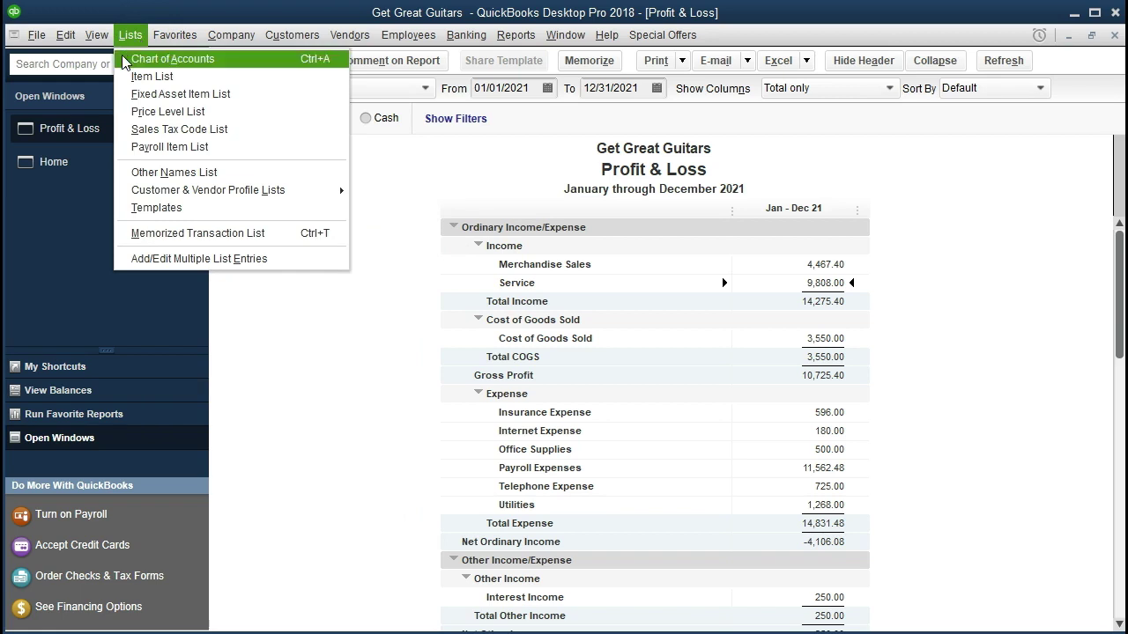
left_click(124, 61)
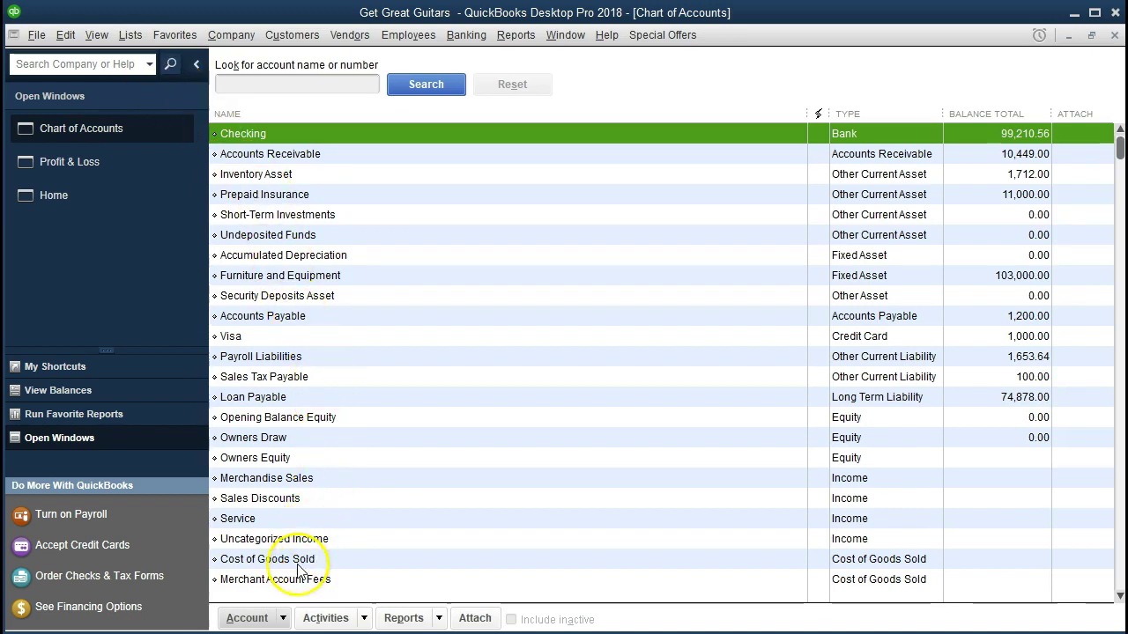
left_click(283, 618)
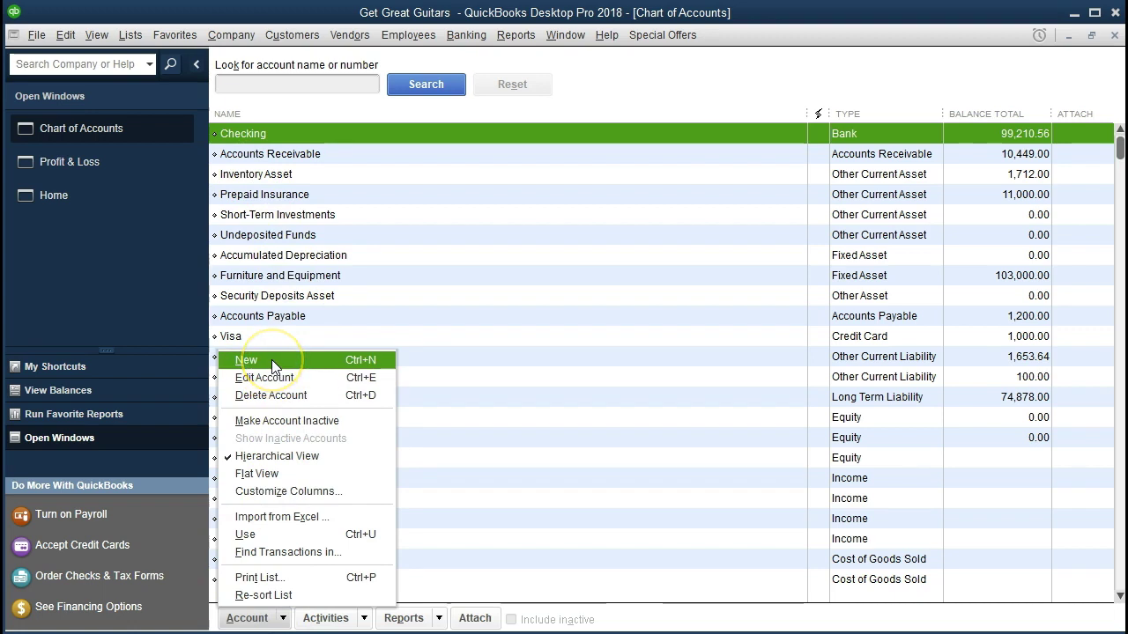
left_click(278, 358)
left_click(438, 316)
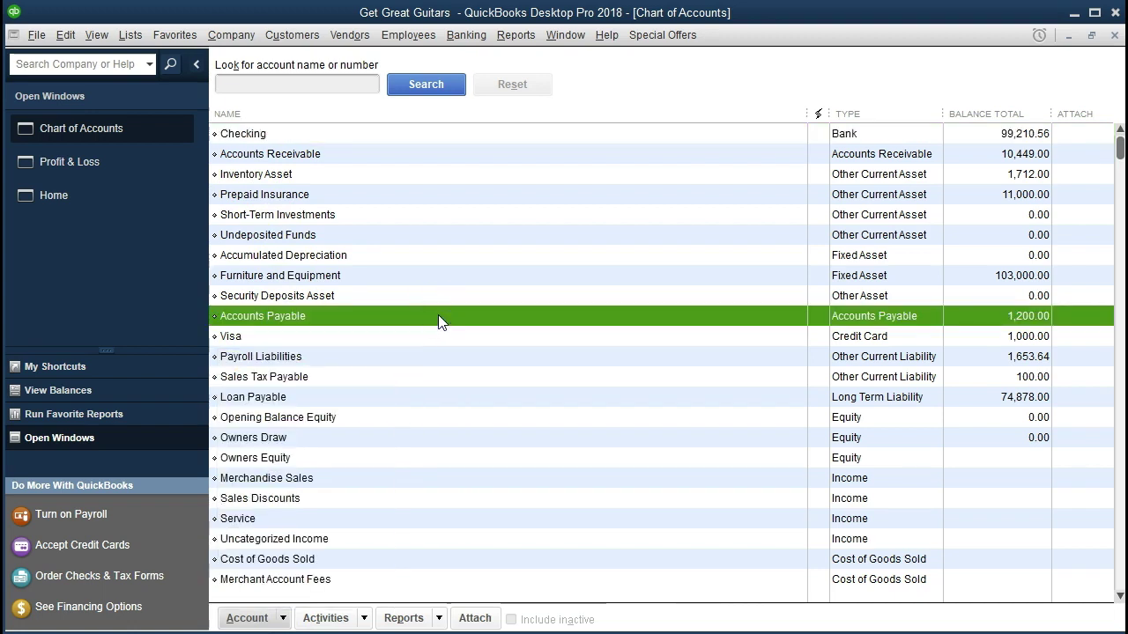
left_click(732, 479)
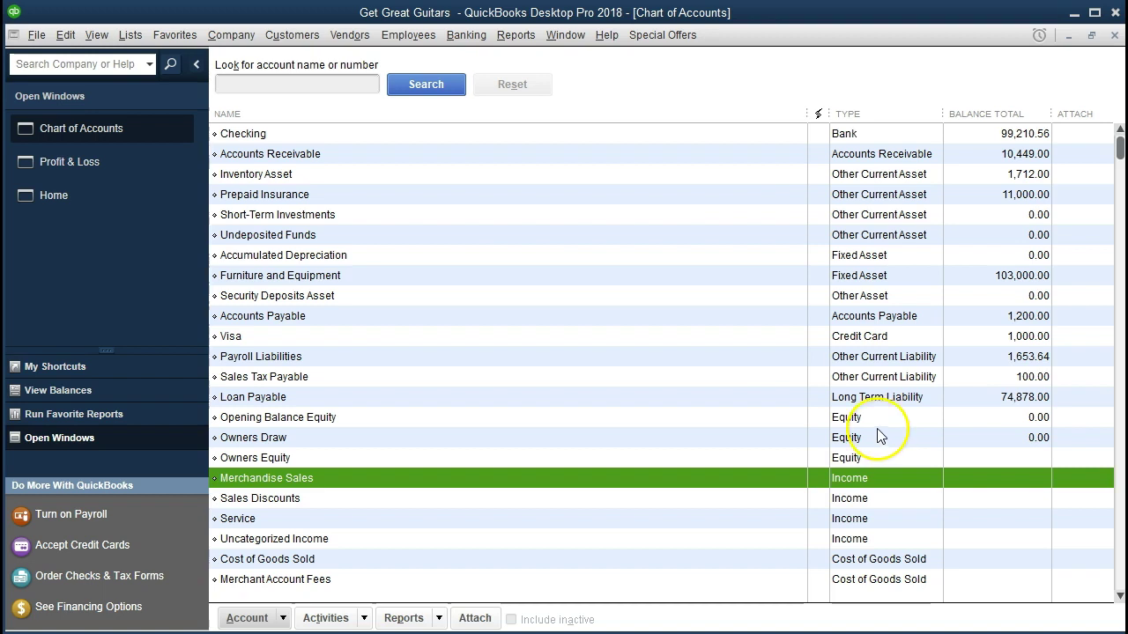
left_click(1115, 36)
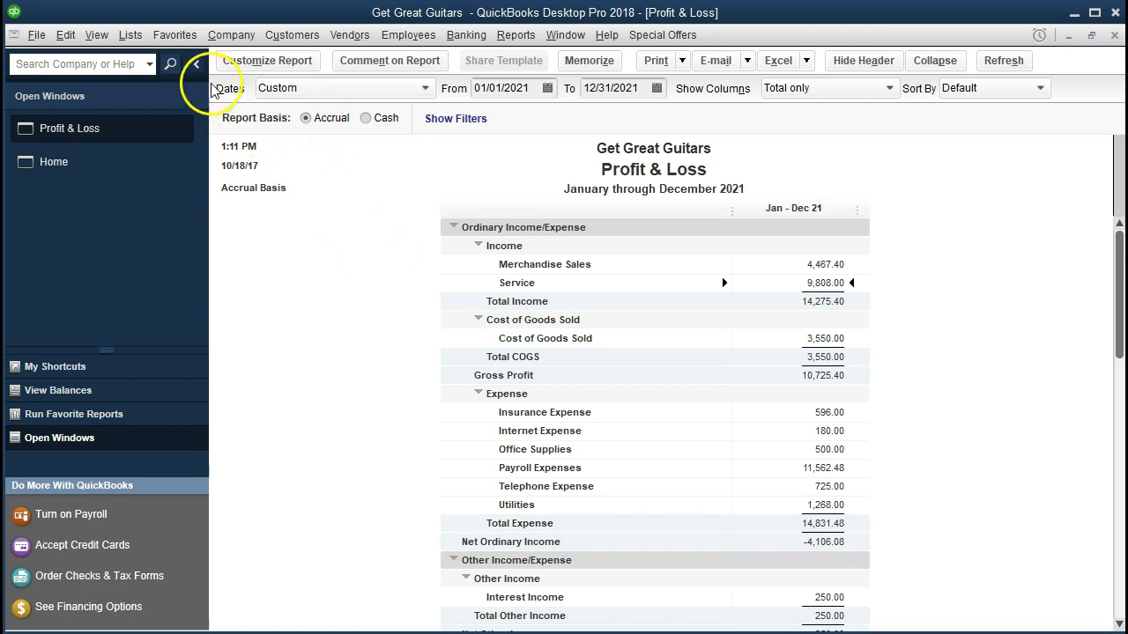
- Open the item list, look through the service items and the accounts they are linked to, and close the list
left_click(132, 36)
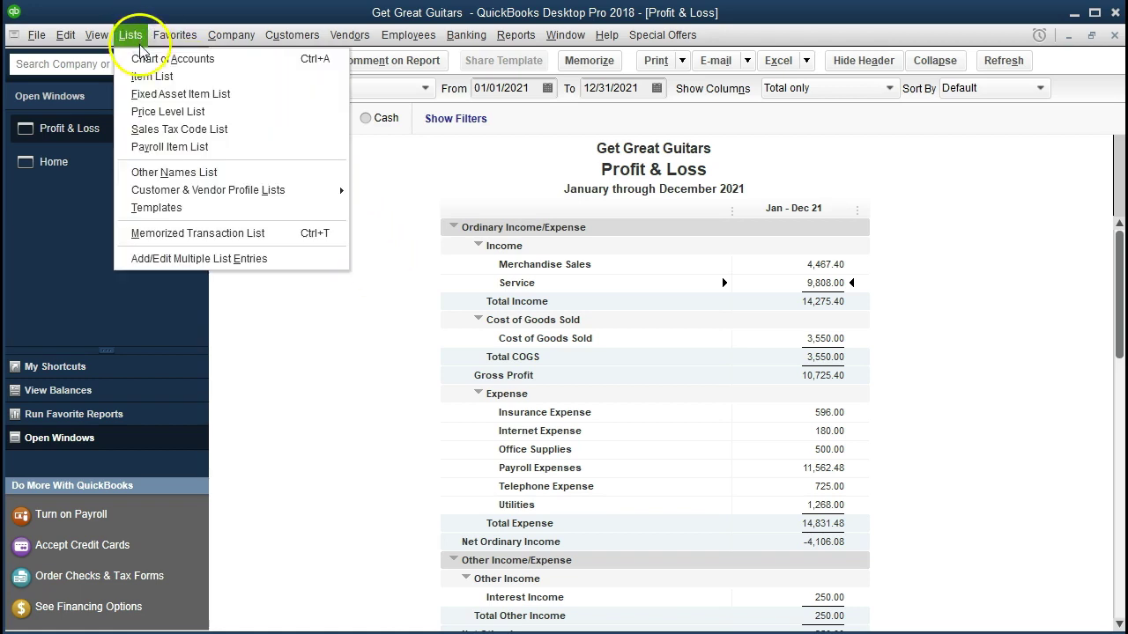
left_click(192, 77)
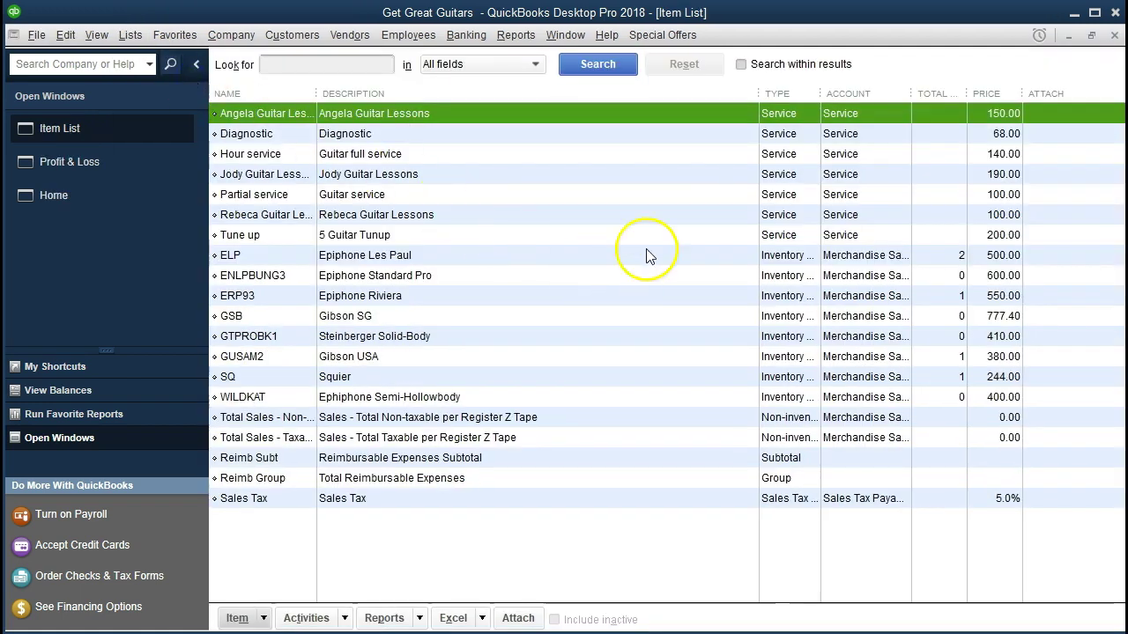
left_click(670, 215)
key("Up")
key("Up")
key("Up")
key("Up")
key("Up")
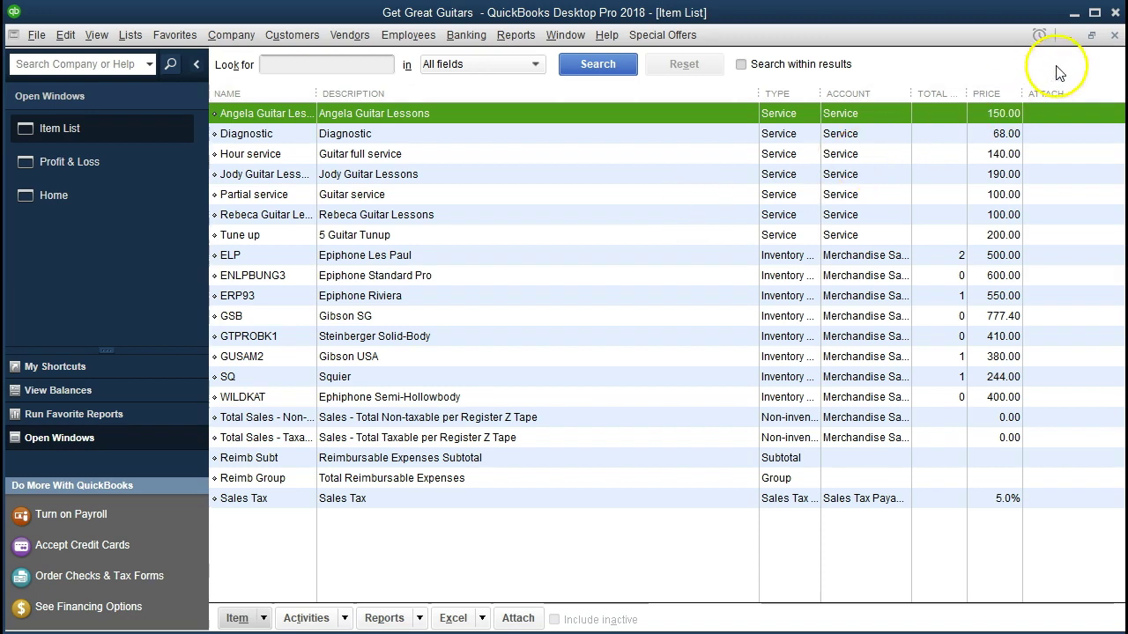
left_click(1115, 35)
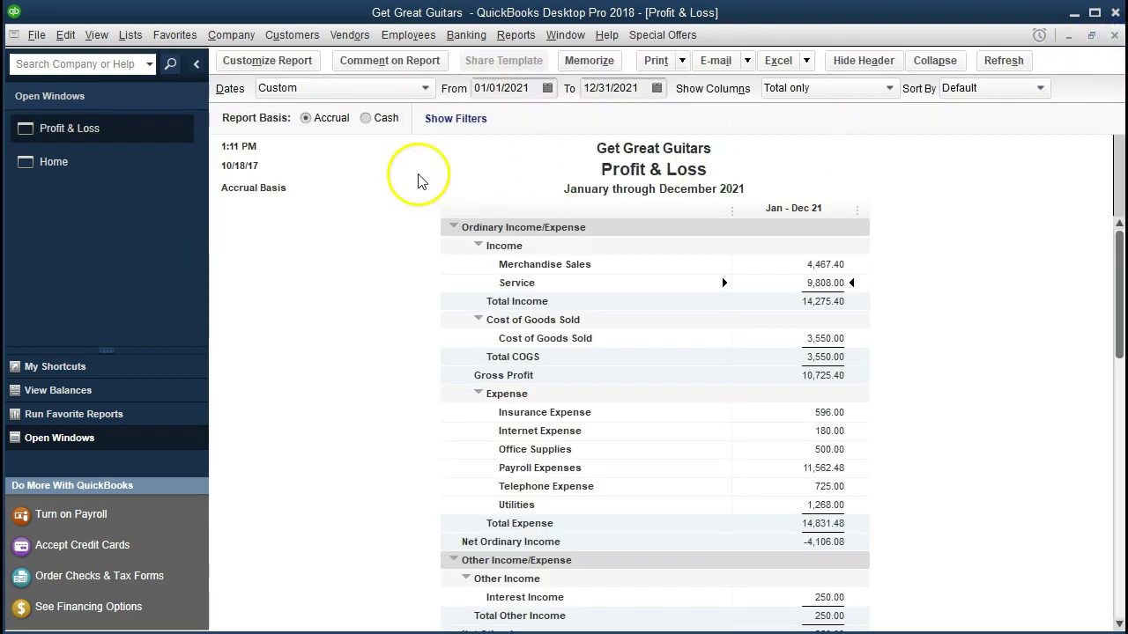
- Start a new sales receipt from the home page and set its customer to Music Stuff Store
left_click(121, 164)
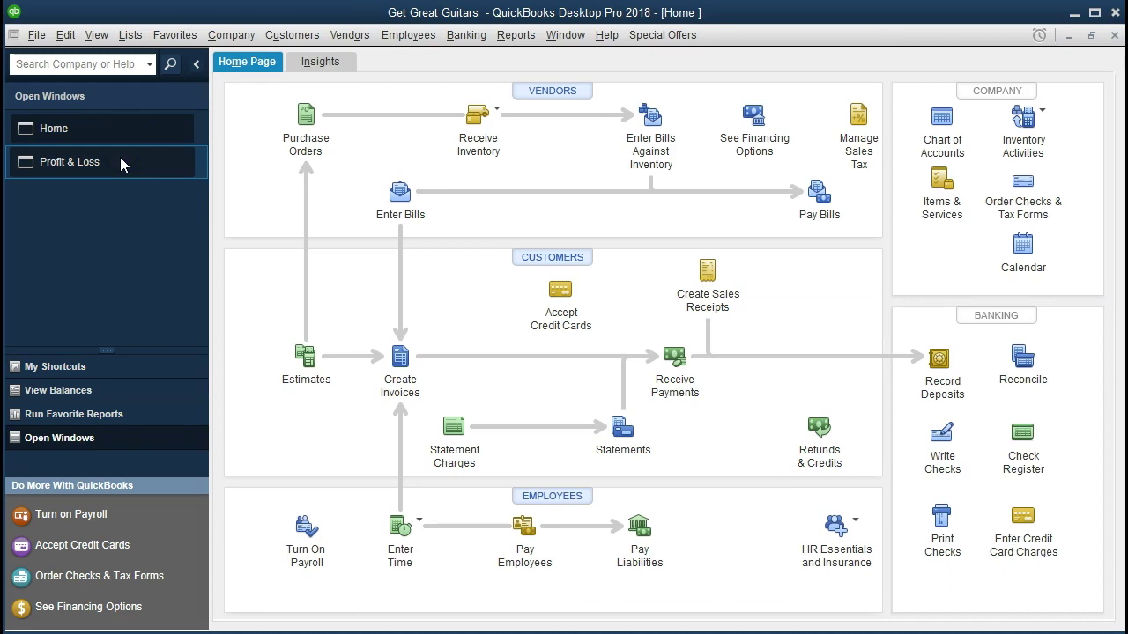
left_click(719, 292)
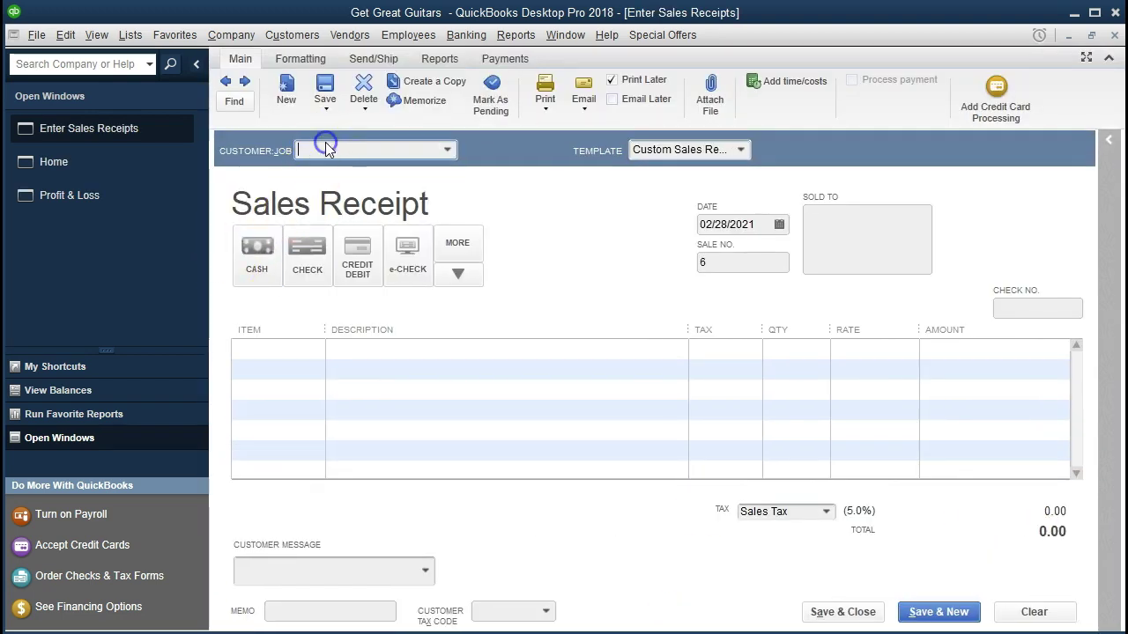
left_click(326, 150)
left_click(448, 150)
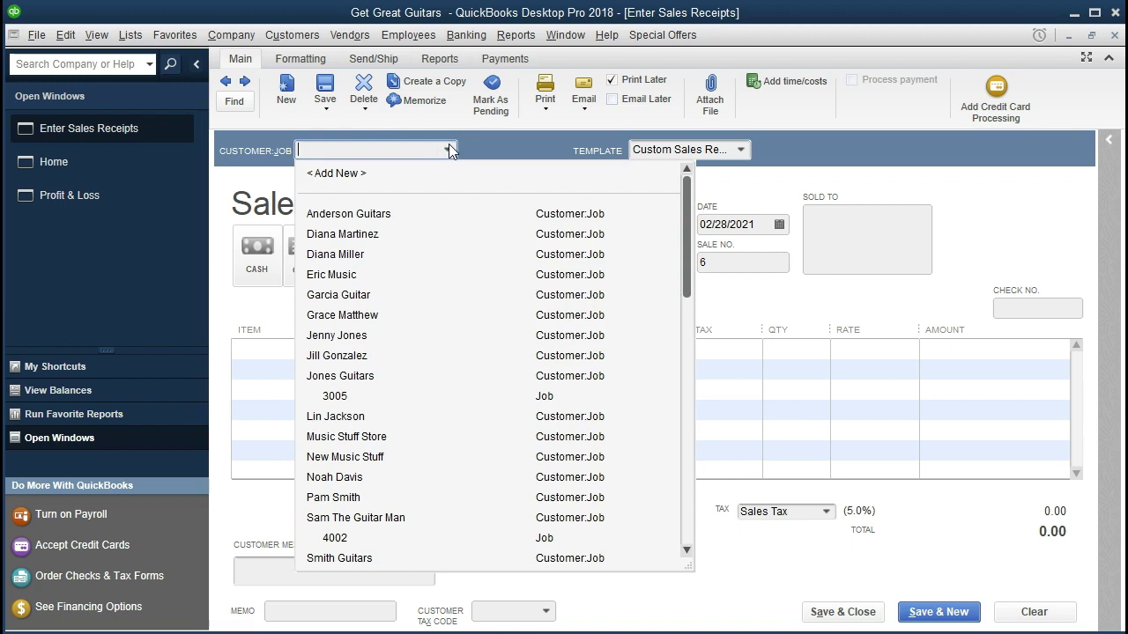
left_click(379, 151)
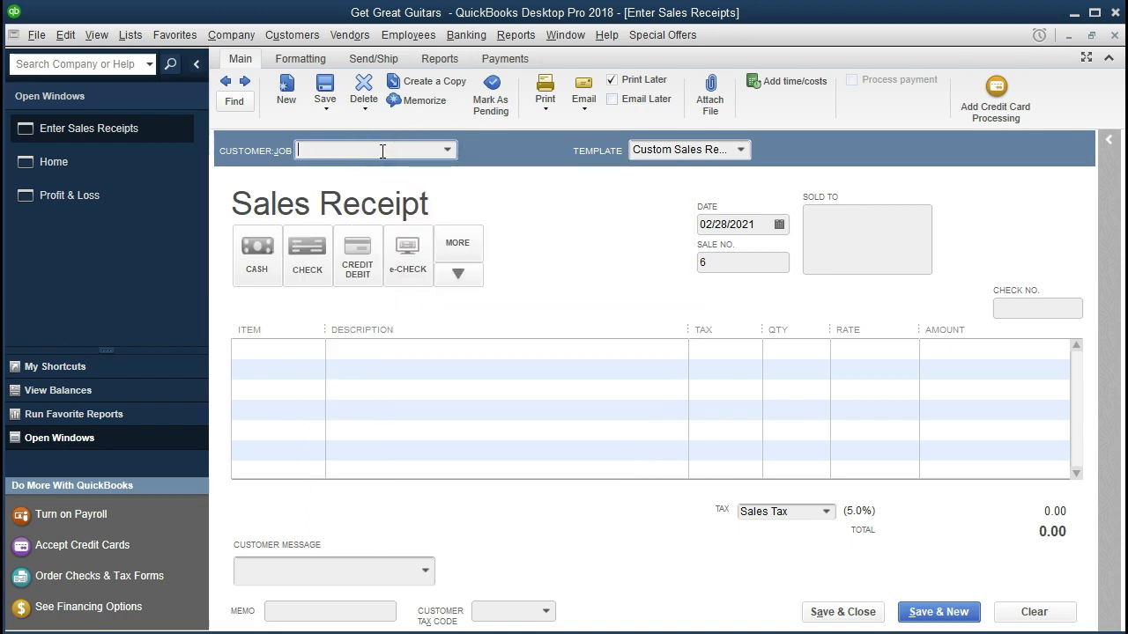
type("Music Stuff Store")
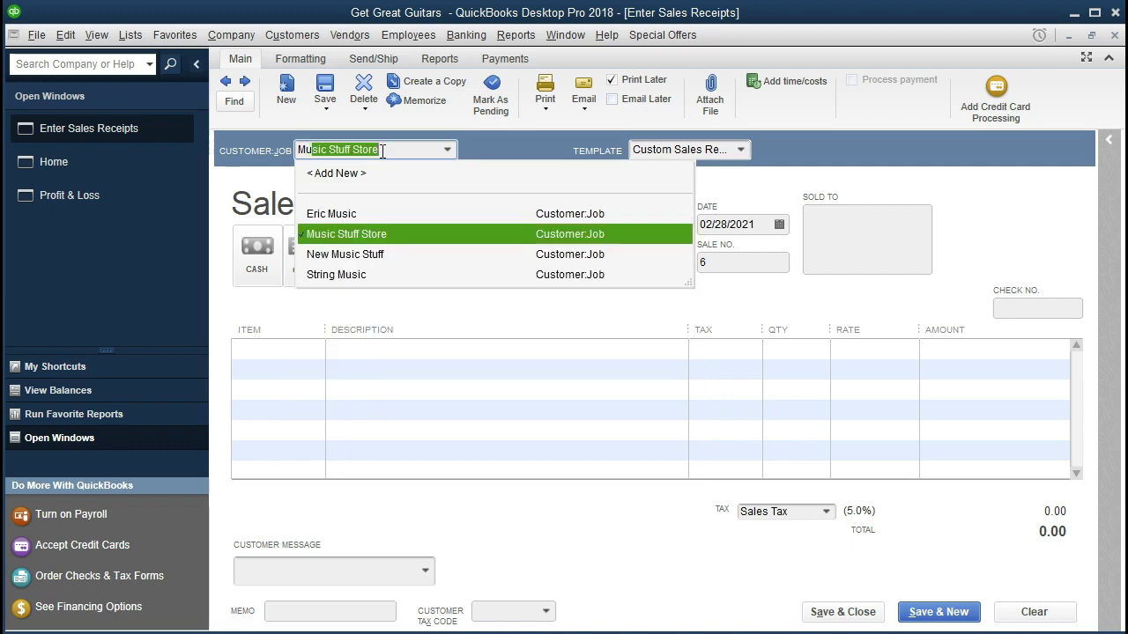
left_click(378, 231)
key("Tab")
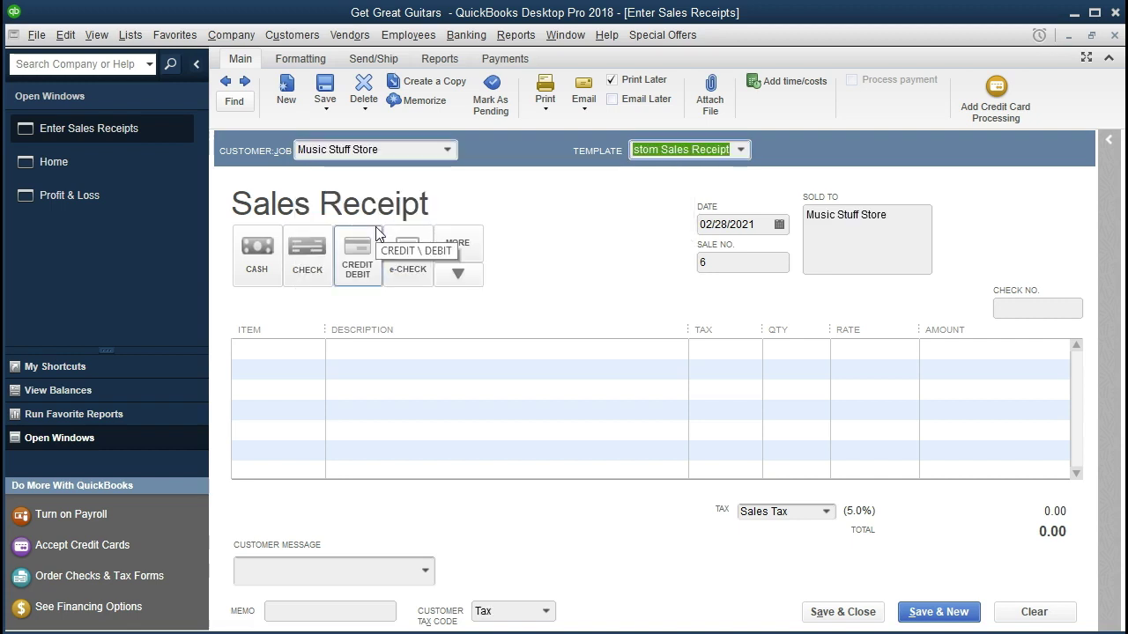
- Set the sales receipt's payment method to check and enter 6472 as the check number
left_click(556, 231)
left_click(308, 264)
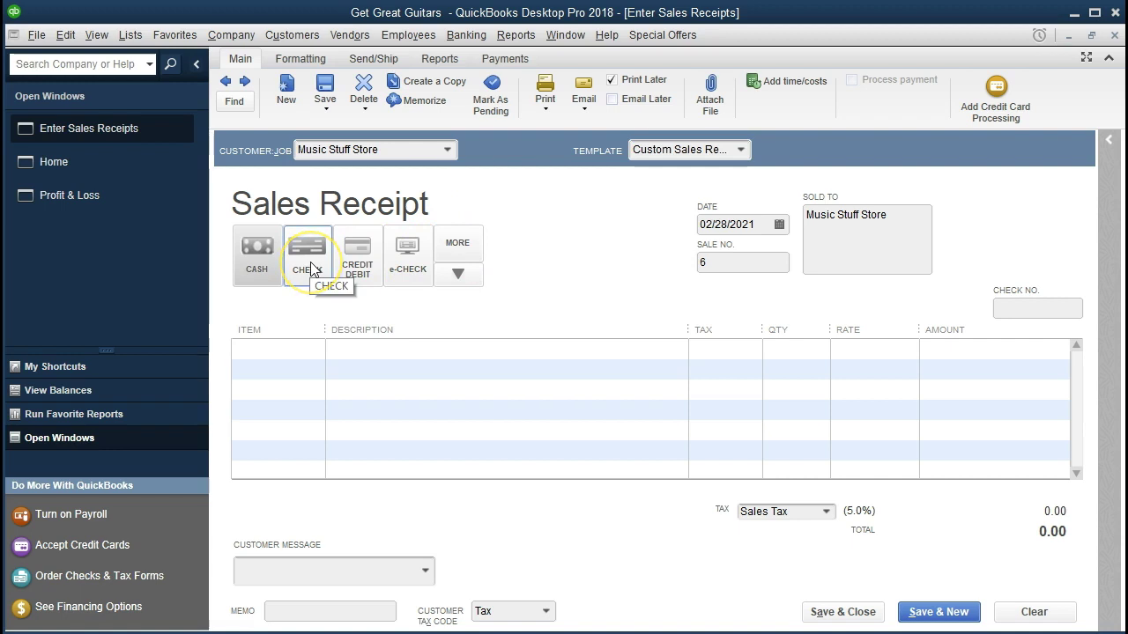
left_click(311, 269)
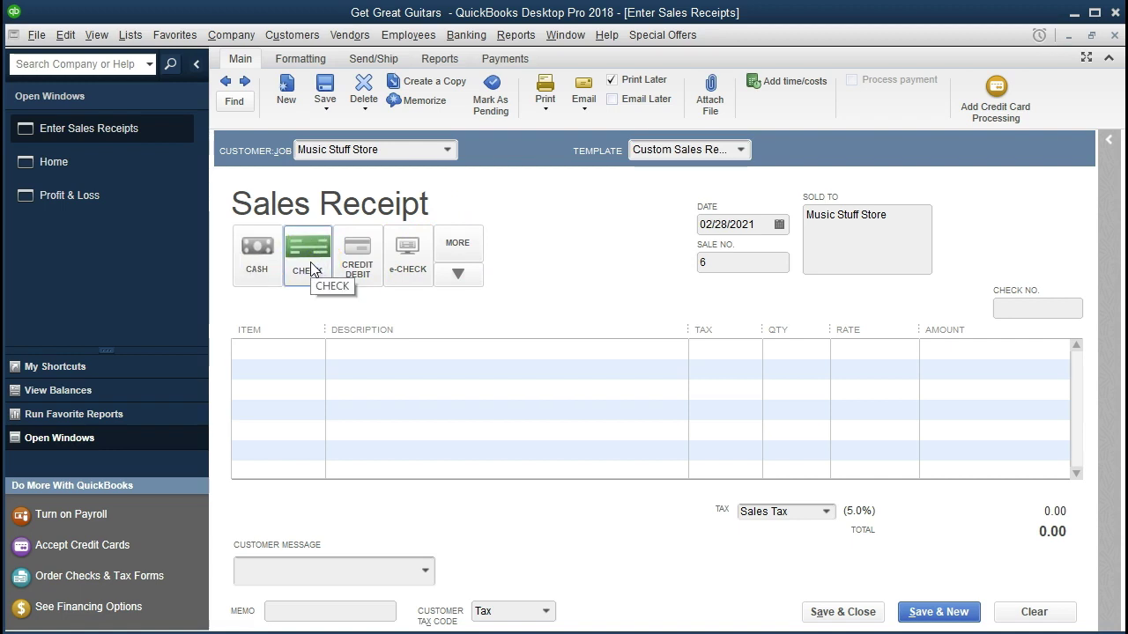
left_click(614, 263)
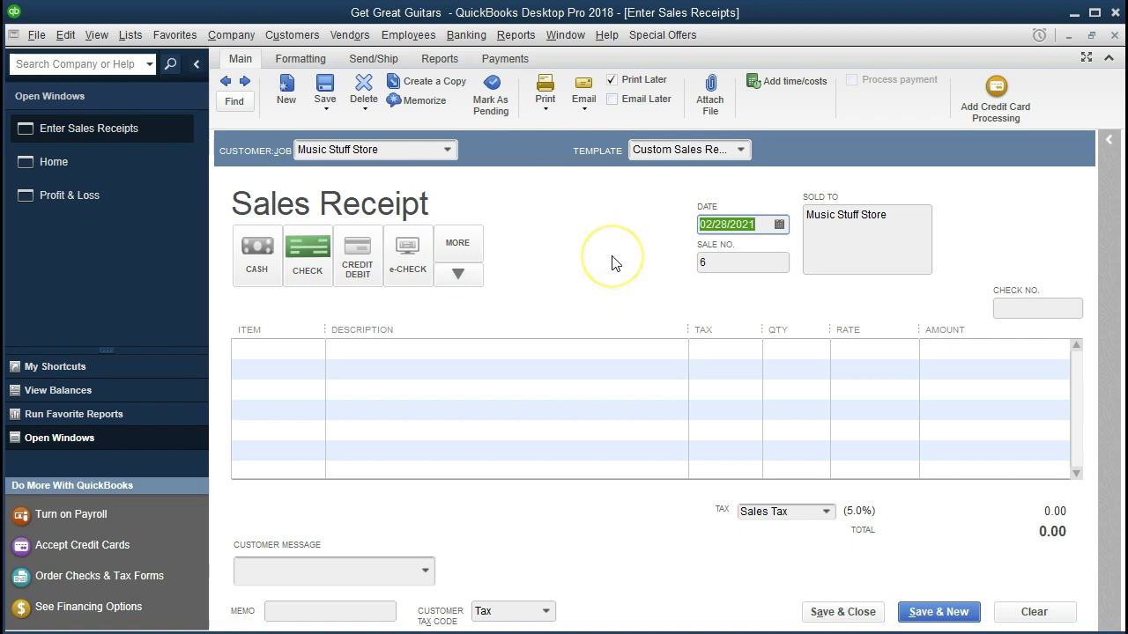
key("Tab")
left_click(639, 270)
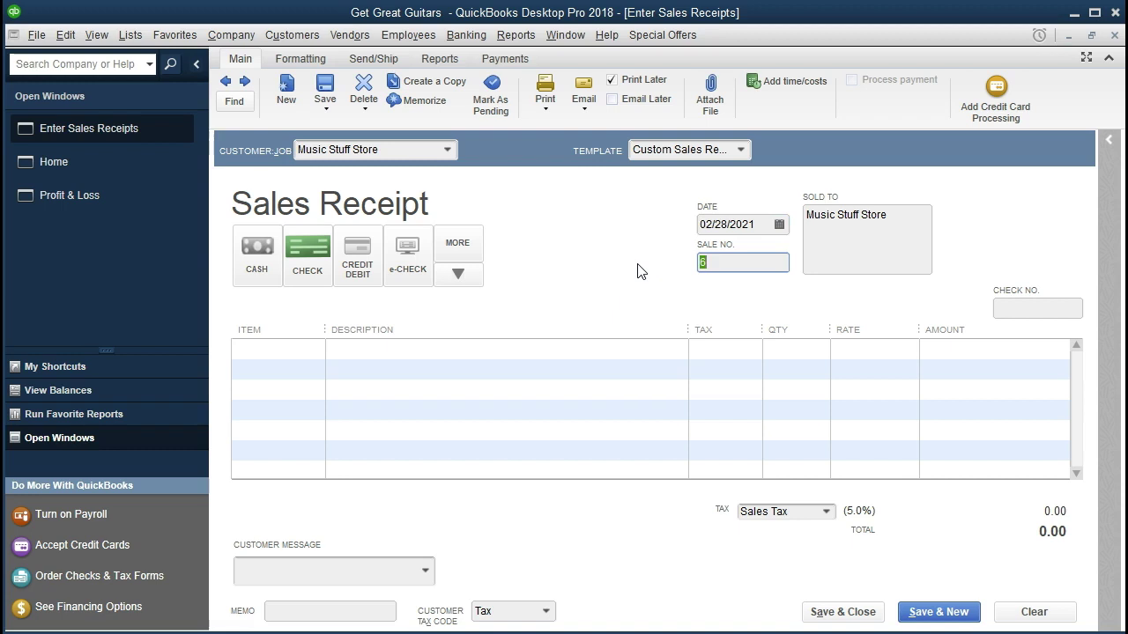
key("Tab")
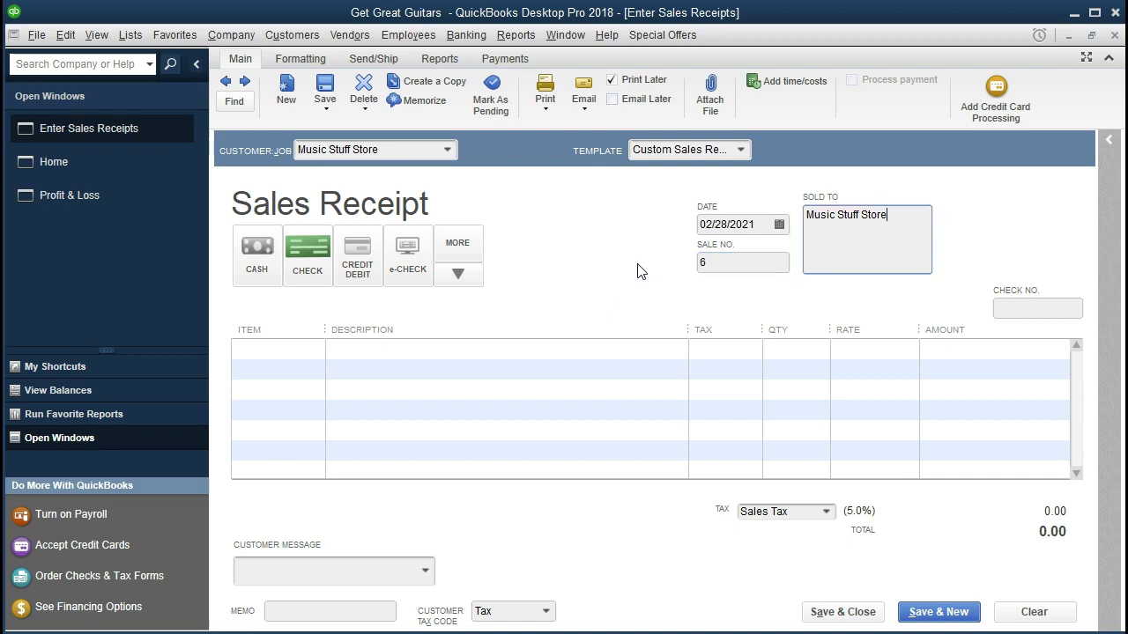
key("Tab")
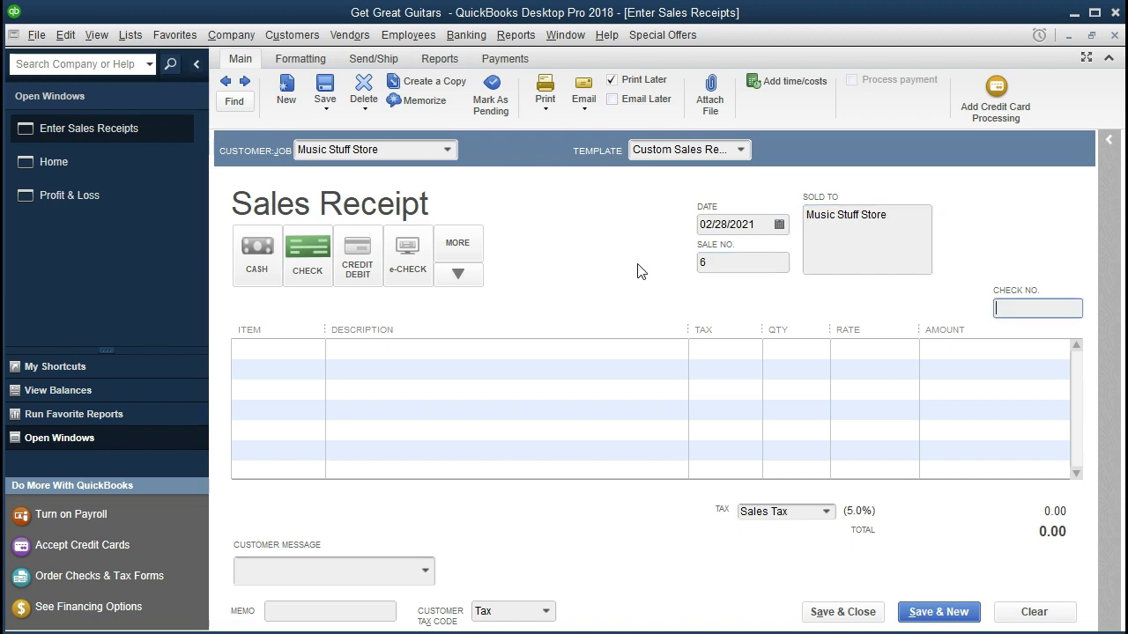
type("6472")
key("Tab")
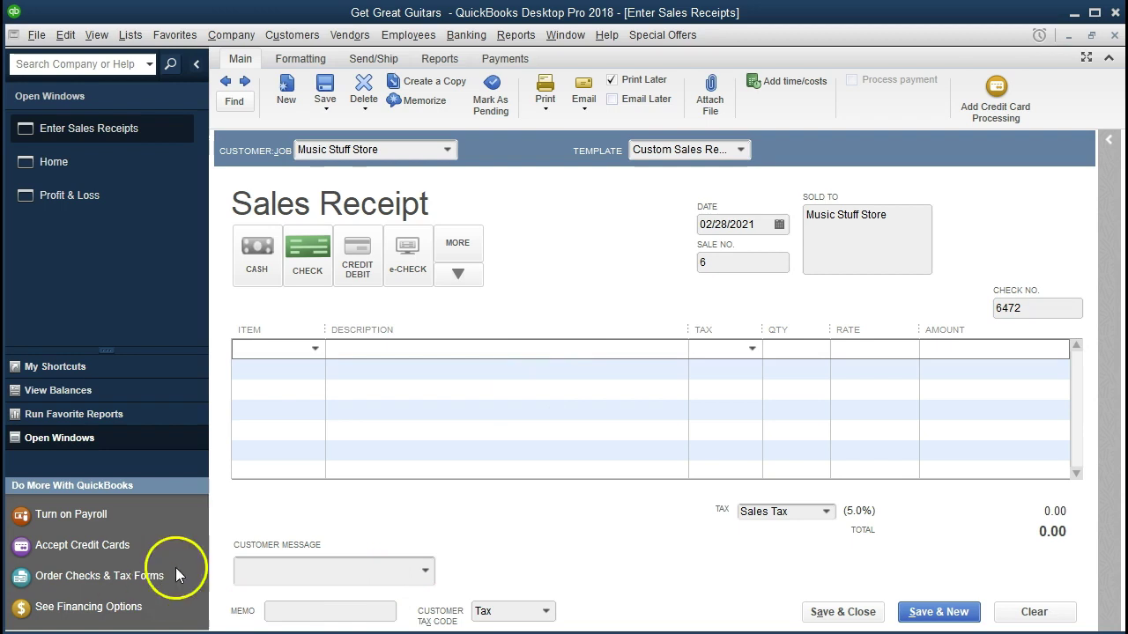
- Enter Rent Music Equipment as the receipt's first line item and start adding it as a new Service item
left_click(315, 349)
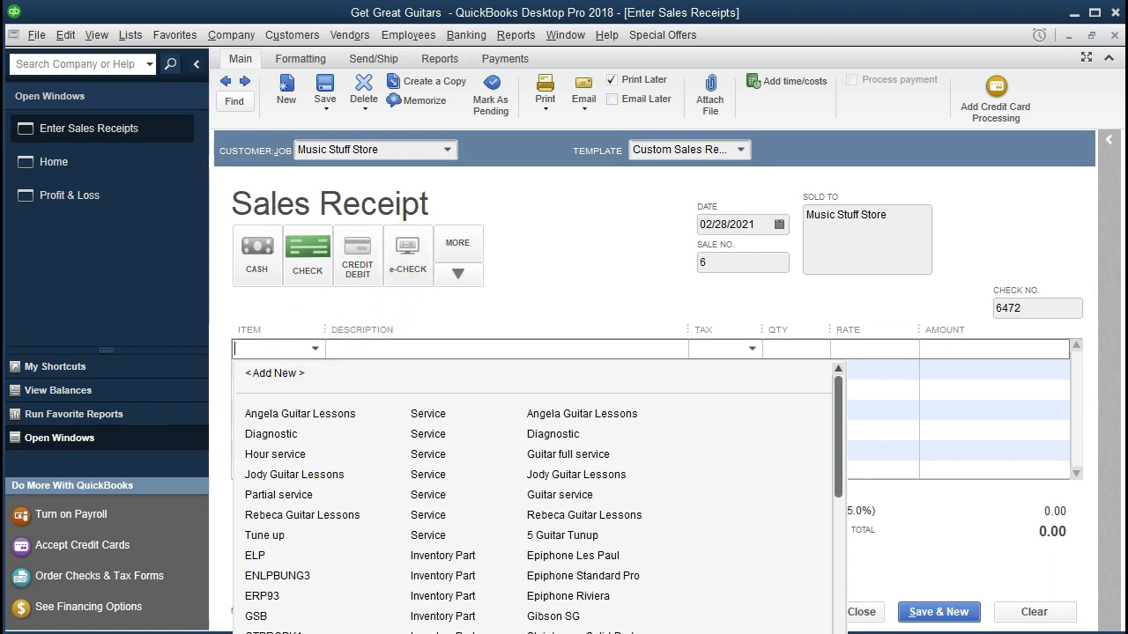
left_click(327, 353)
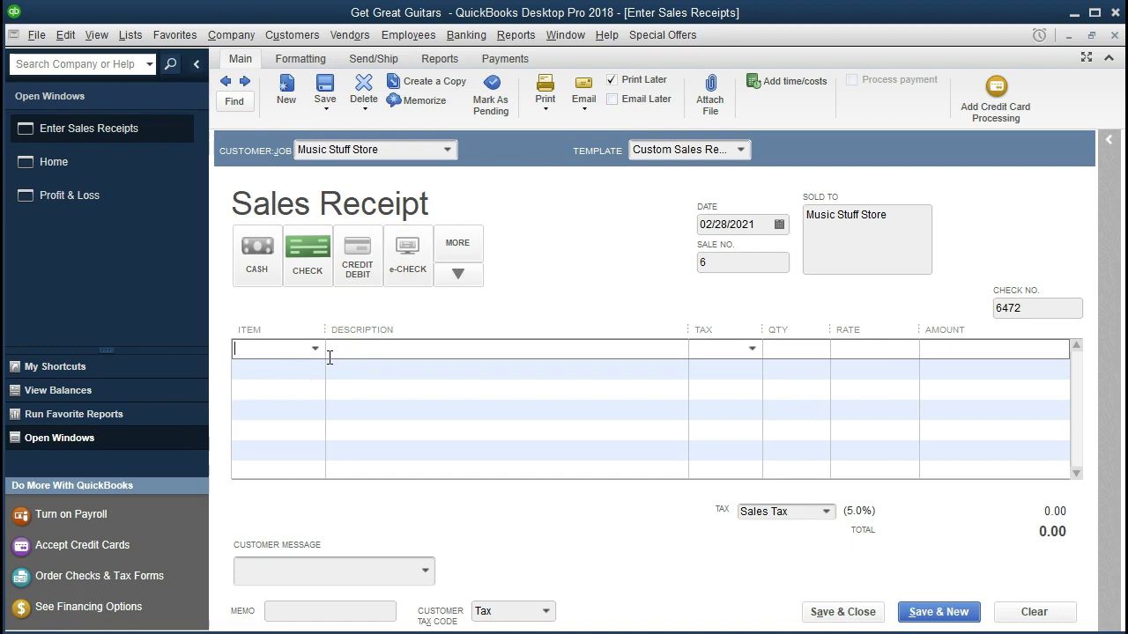
type("Ren")
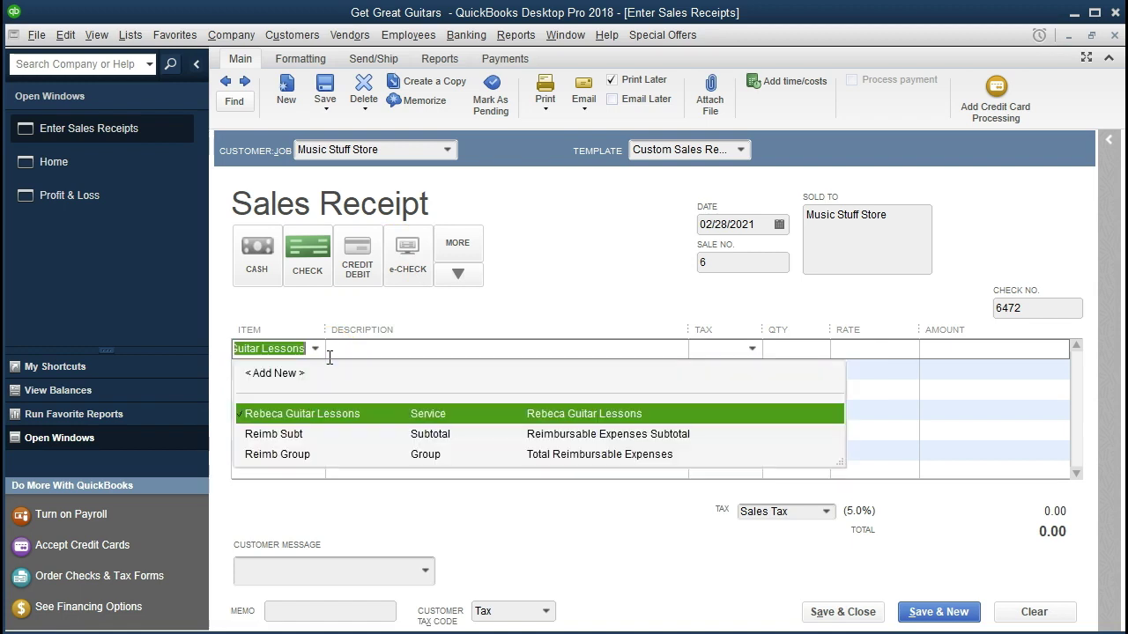
type("t Music Equipment")
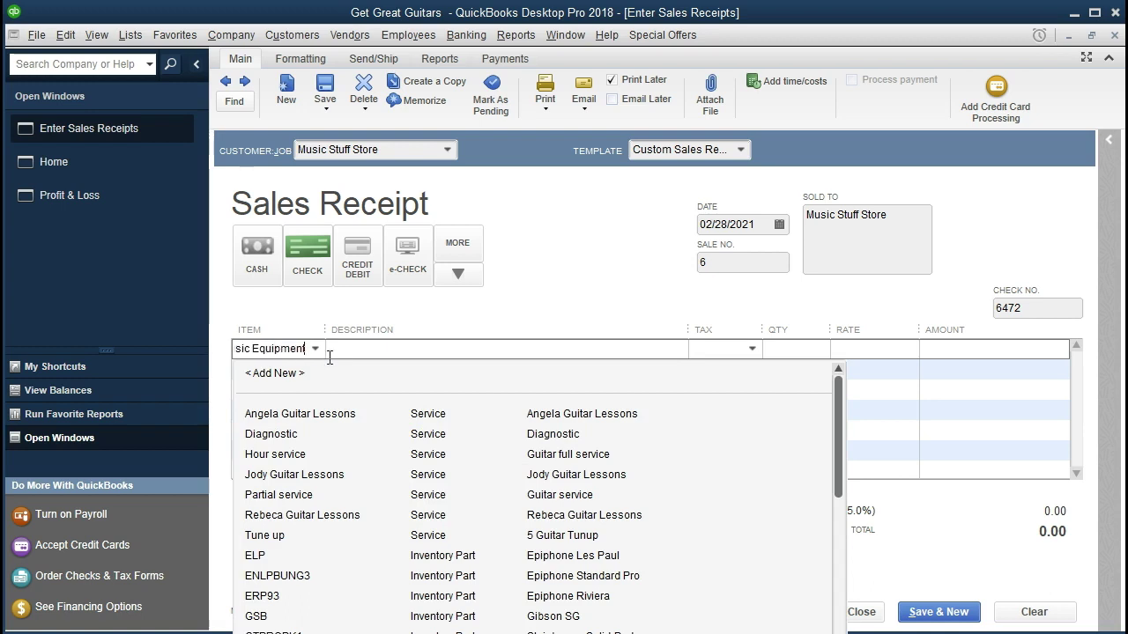
key("Tab")
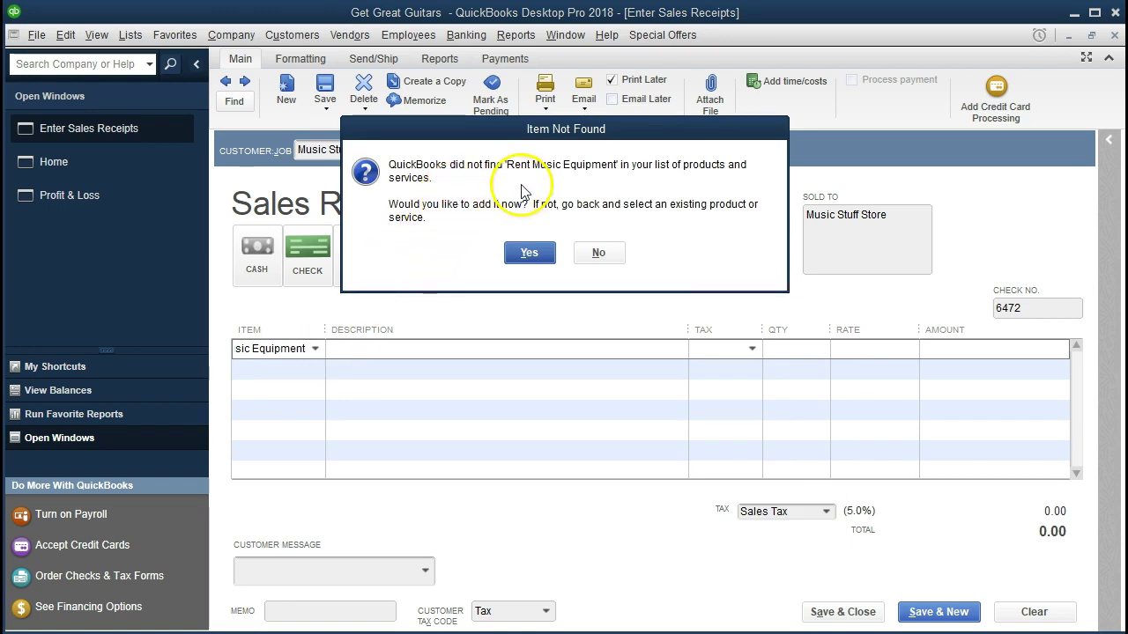
left_click(531, 253)
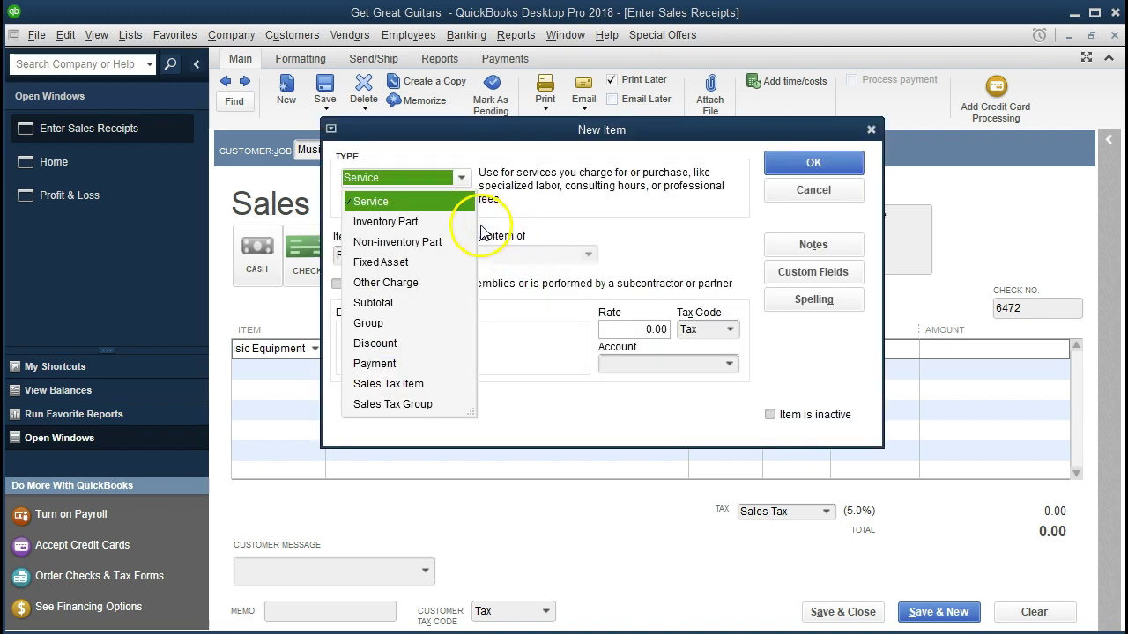
left_click(410, 203)
key("Tab")
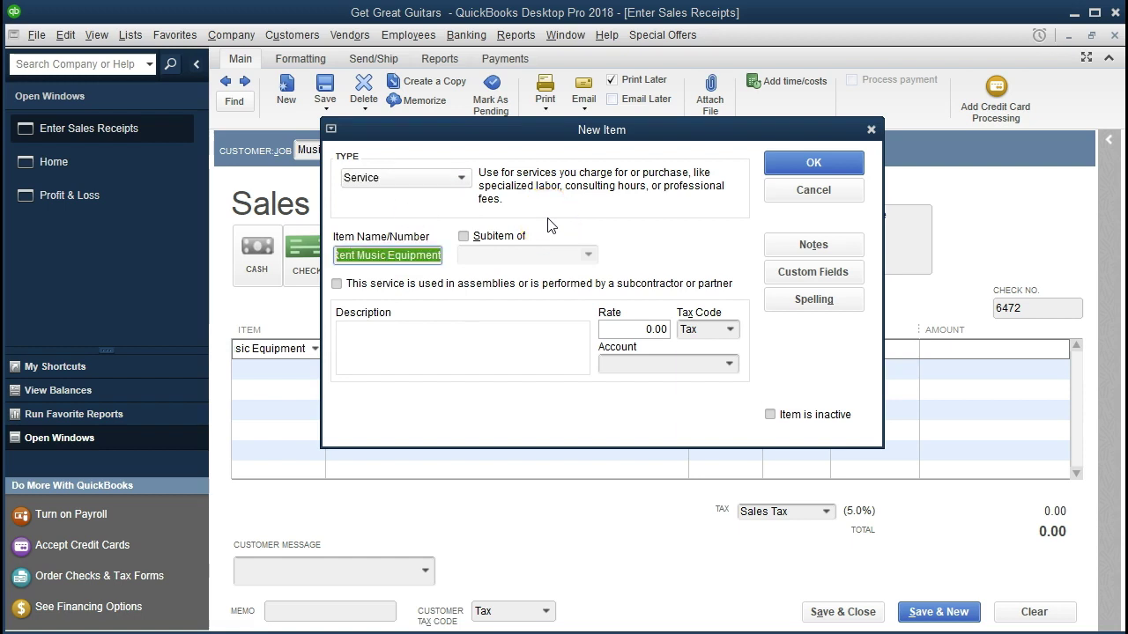
- Give the new service item the description Rent Music Equipment and a rate of 4,500
key("Tab")
key("Tab")
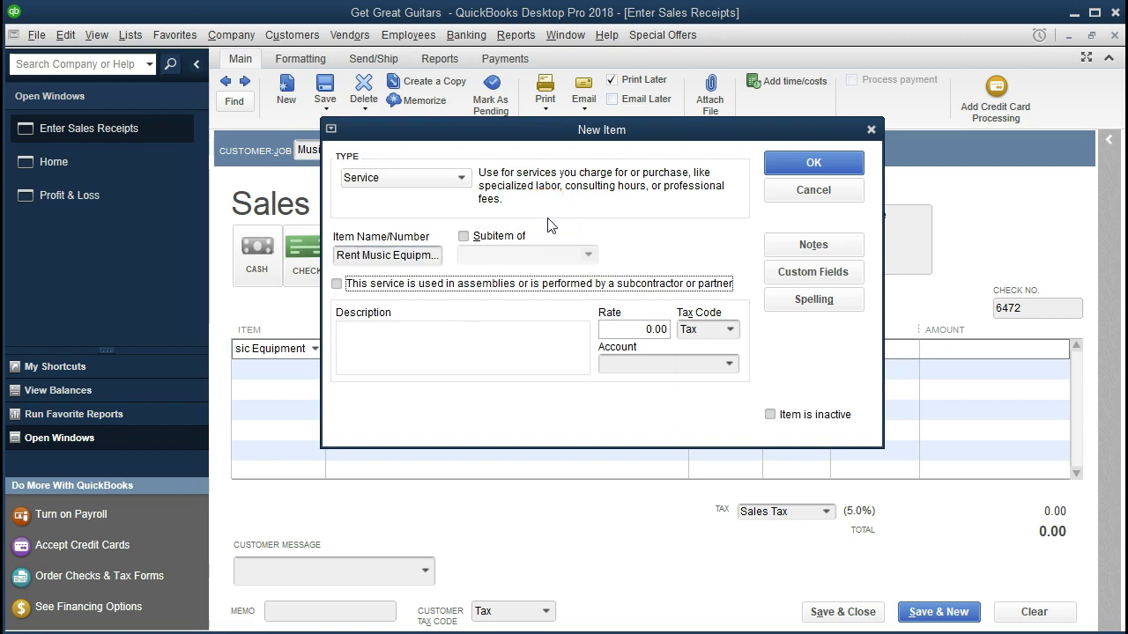
key("Tab")
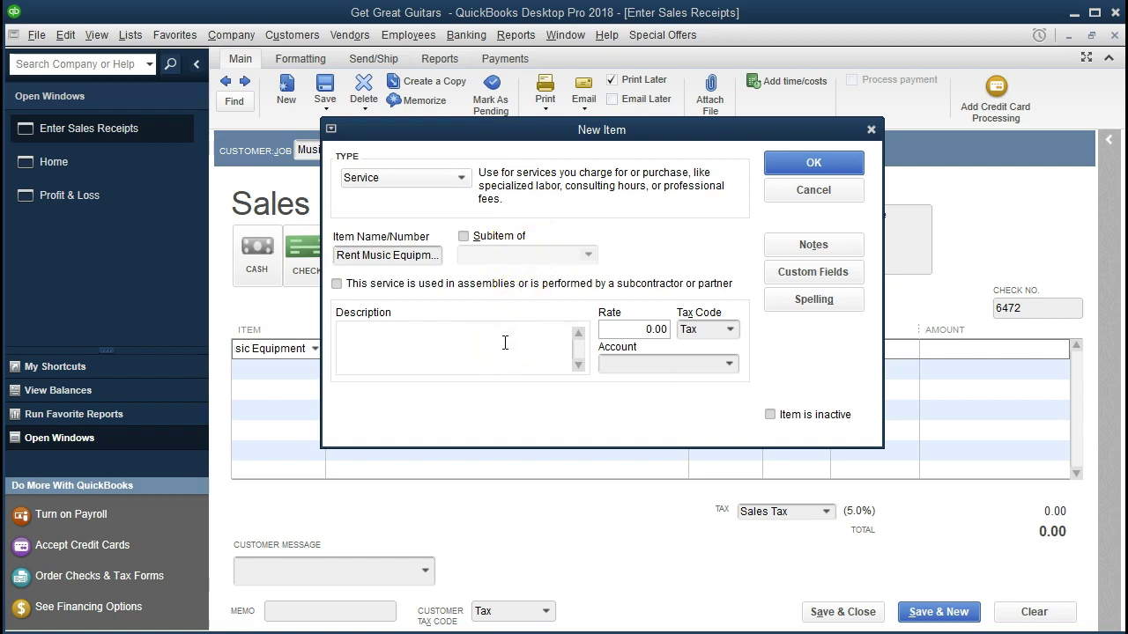
type("Rent Music Equipment")
key("Tab")
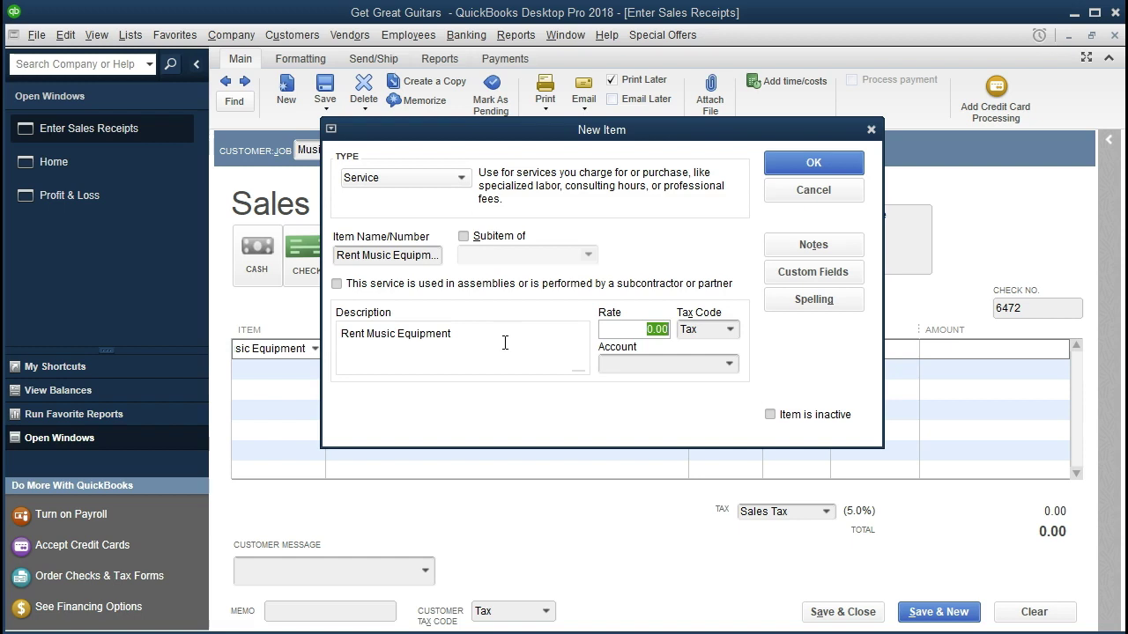
type("4500")
key("Tab")
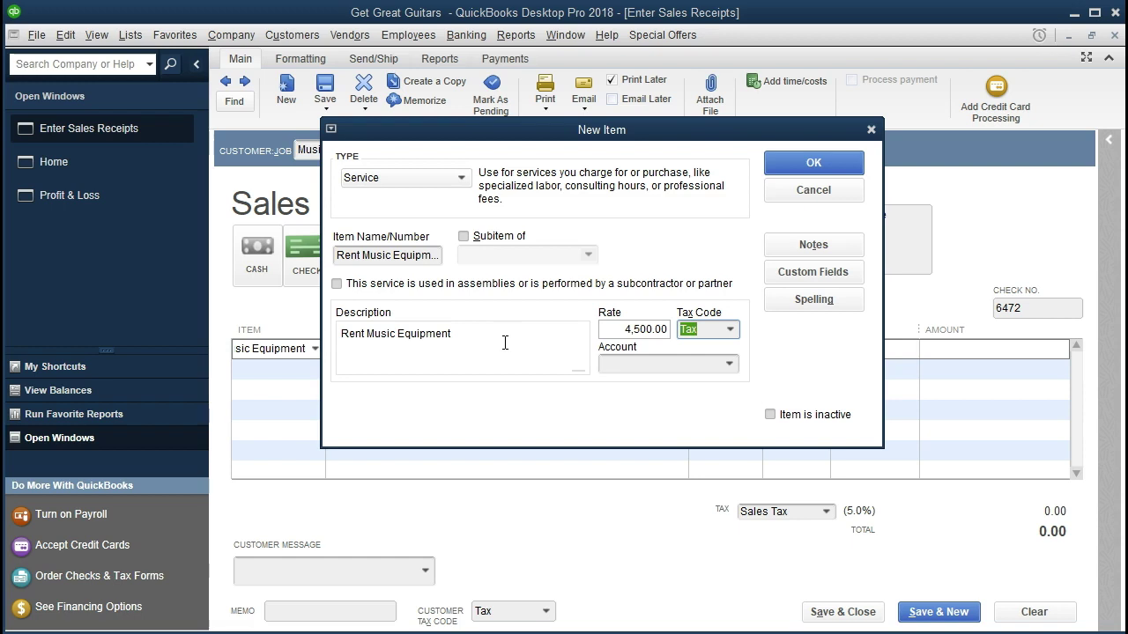
- Set the new item's tax code to Non for non-taxable sales
left_click(626, 329)
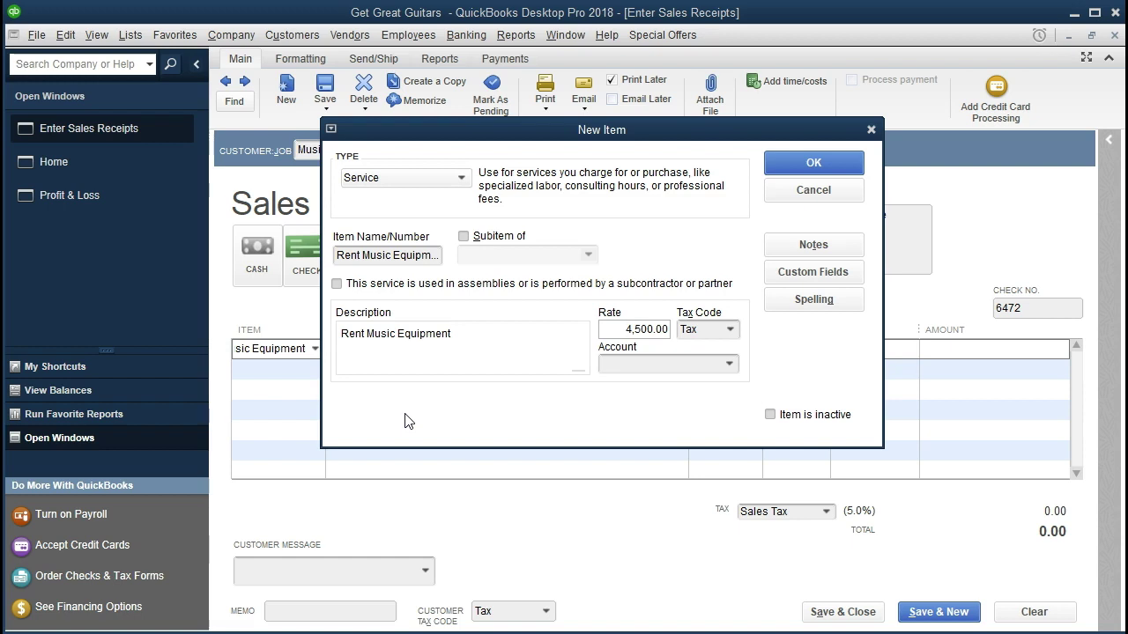
left_click(729, 331)
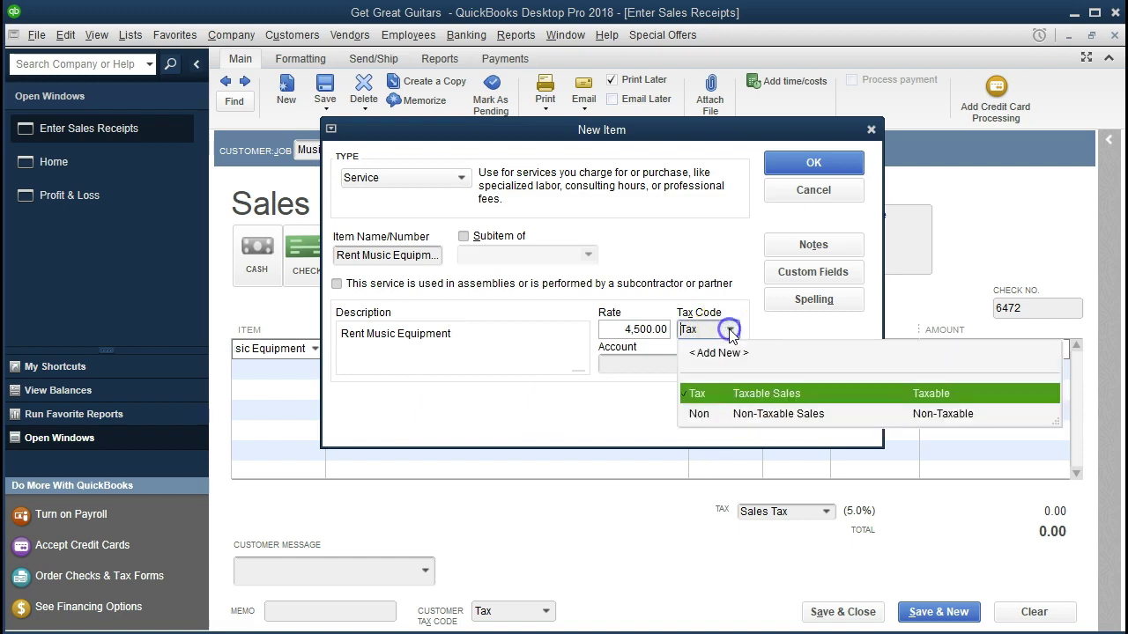
left_click(714, 422)
key("Tab")
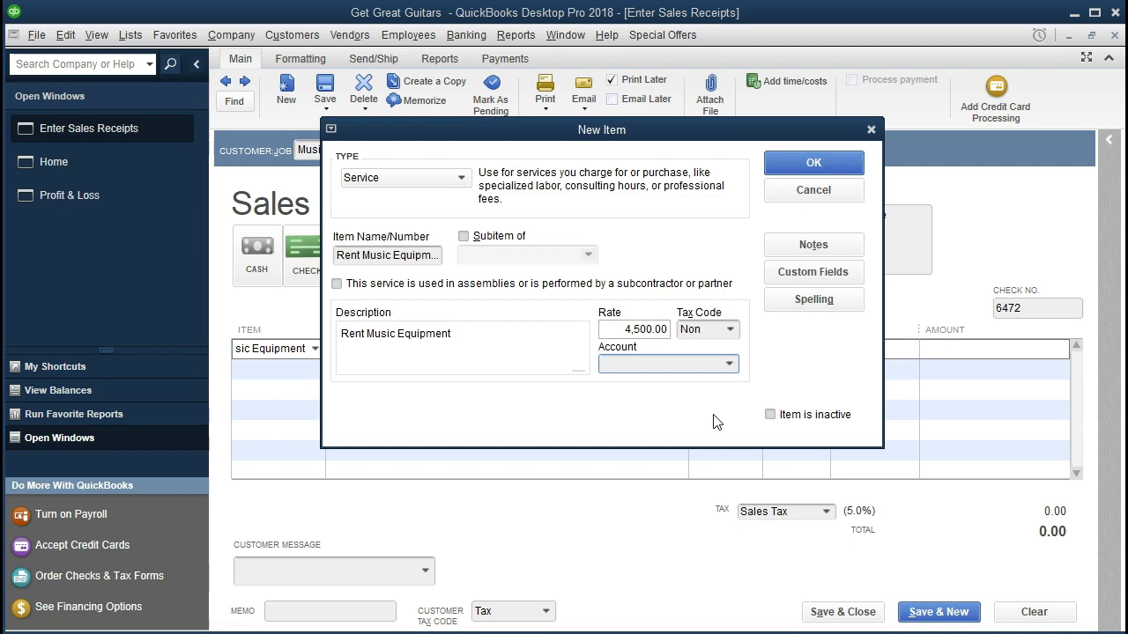
- Enter Rent Music Equipment as the new item's account and start setting it up as a new account
left_click(729, 364)
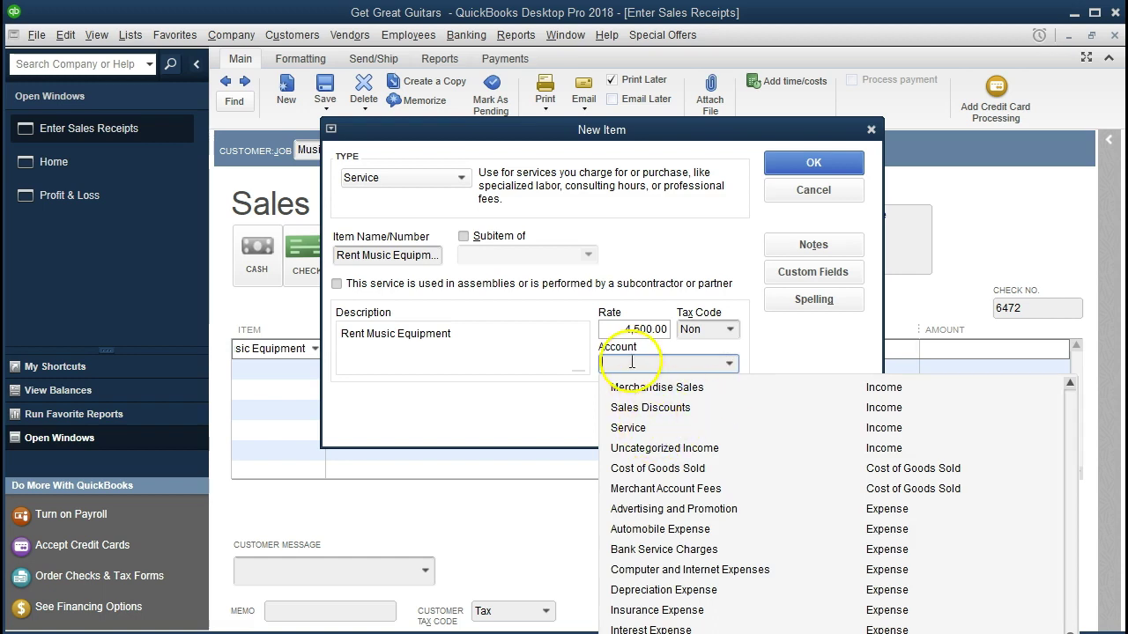
type("Rwe")
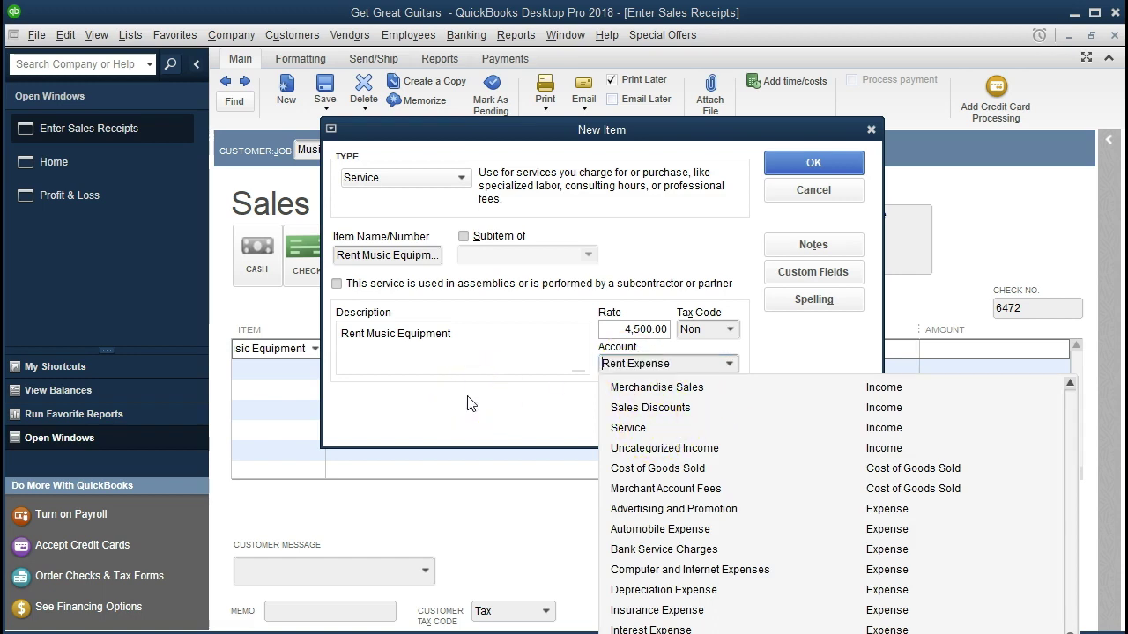
key("BackSpace")
key("BackSpace")
type("ent Music Equ")
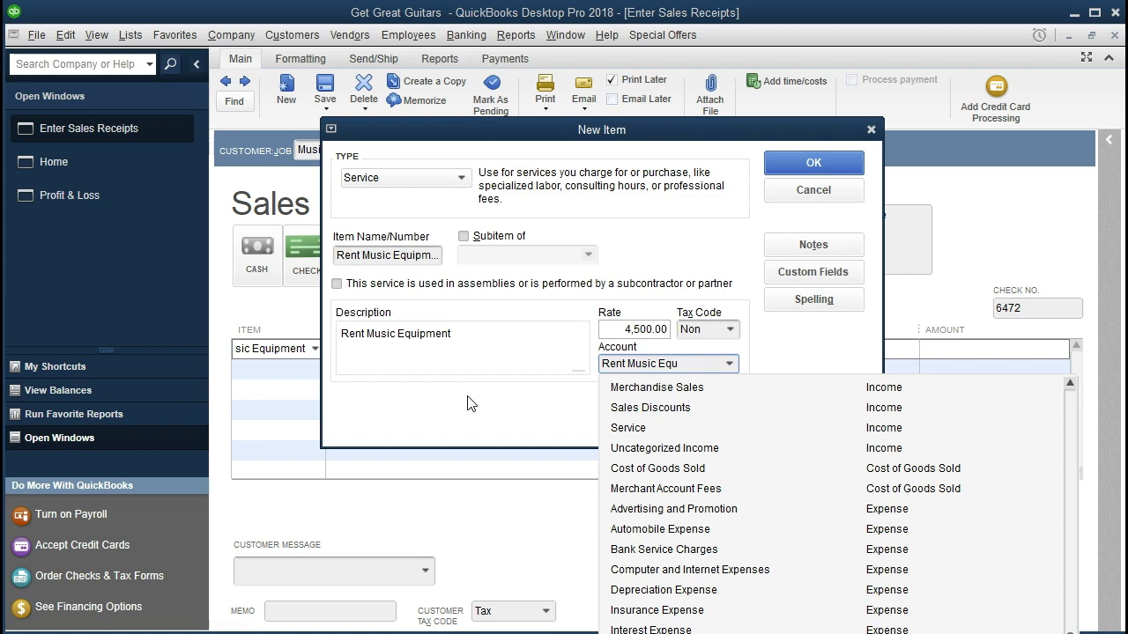
type("ipment")
left_click(447, 385)
left_click(520, 364)
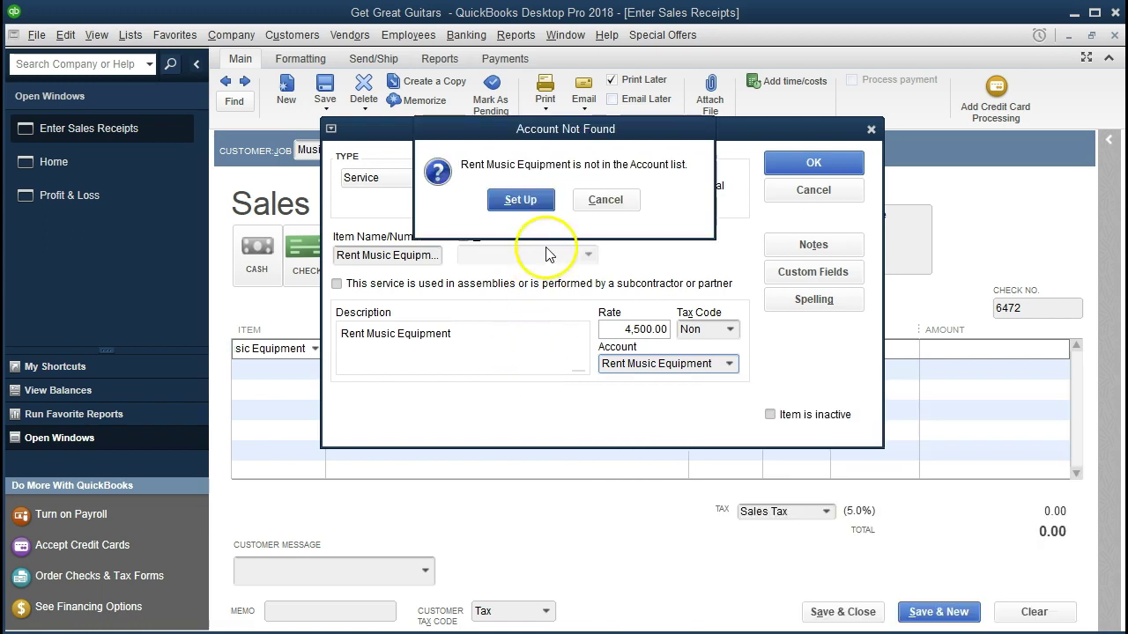
left_click(520, 200)
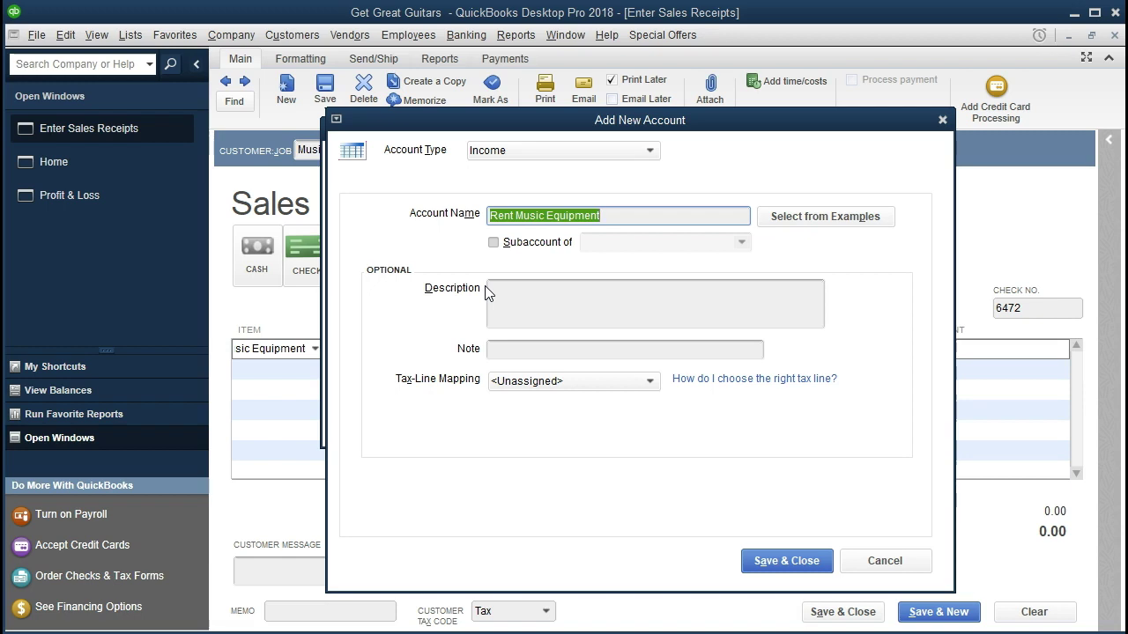
- Save Rent Music Equipment as an Income account with tax-line mapping unassigned, and save the new service item
key("Tab")
key("Tab")
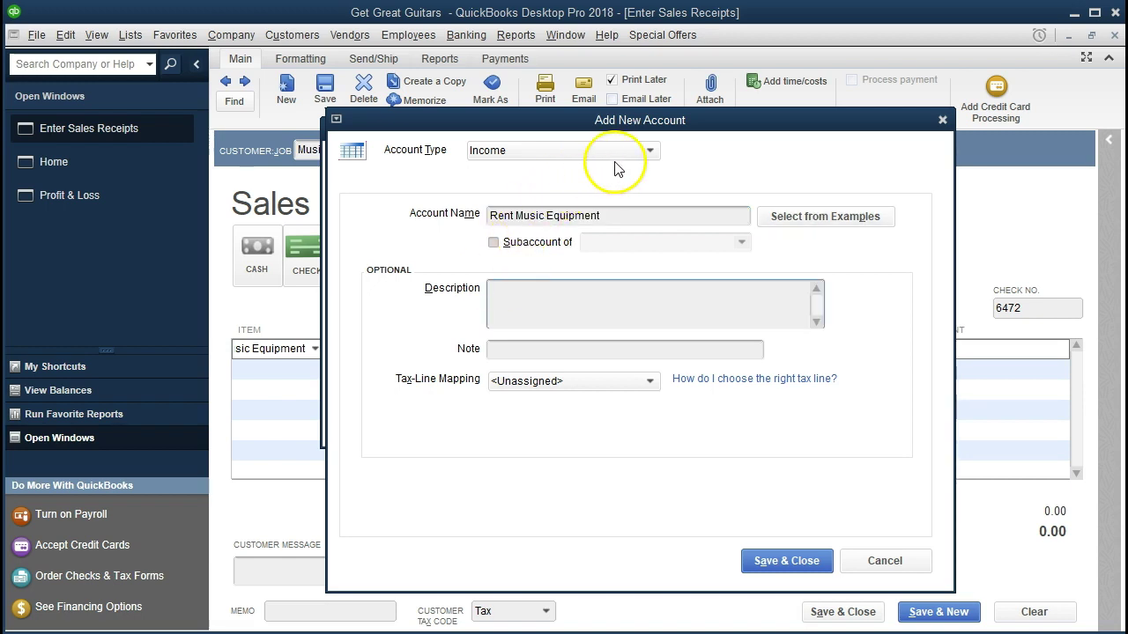
left_click(650, 153)
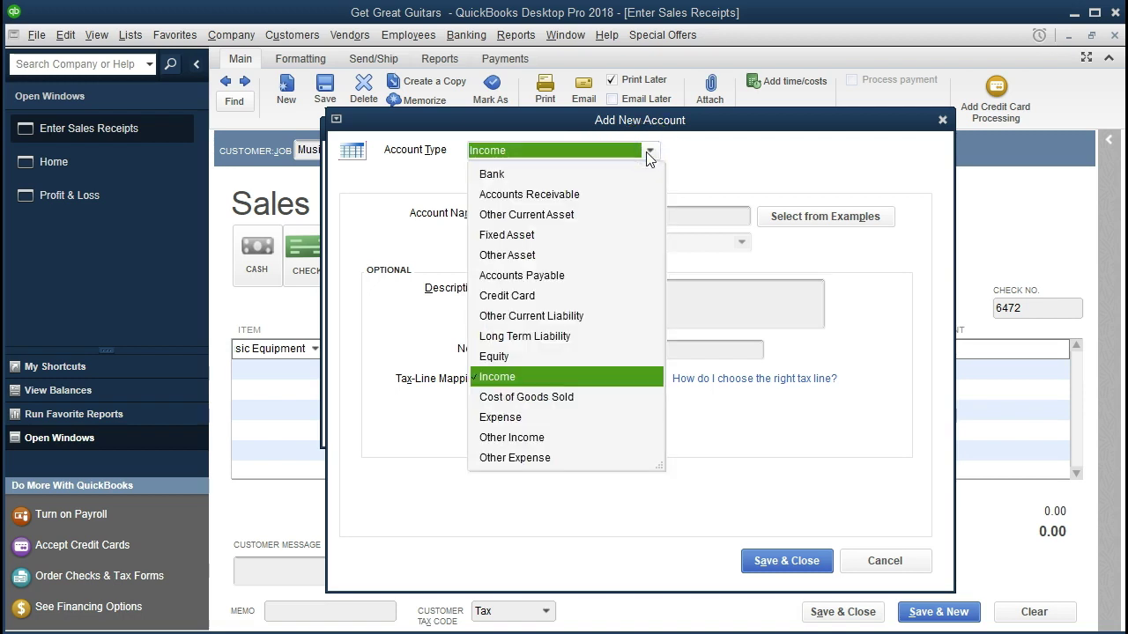
left_click(649, 153)
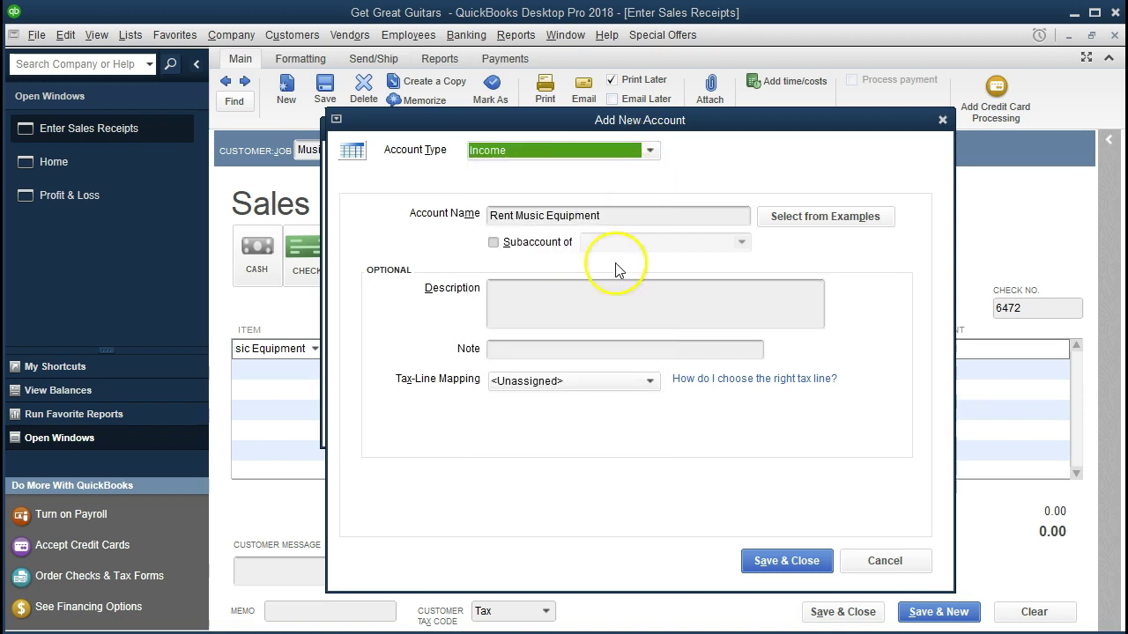
left_click(573, 313)
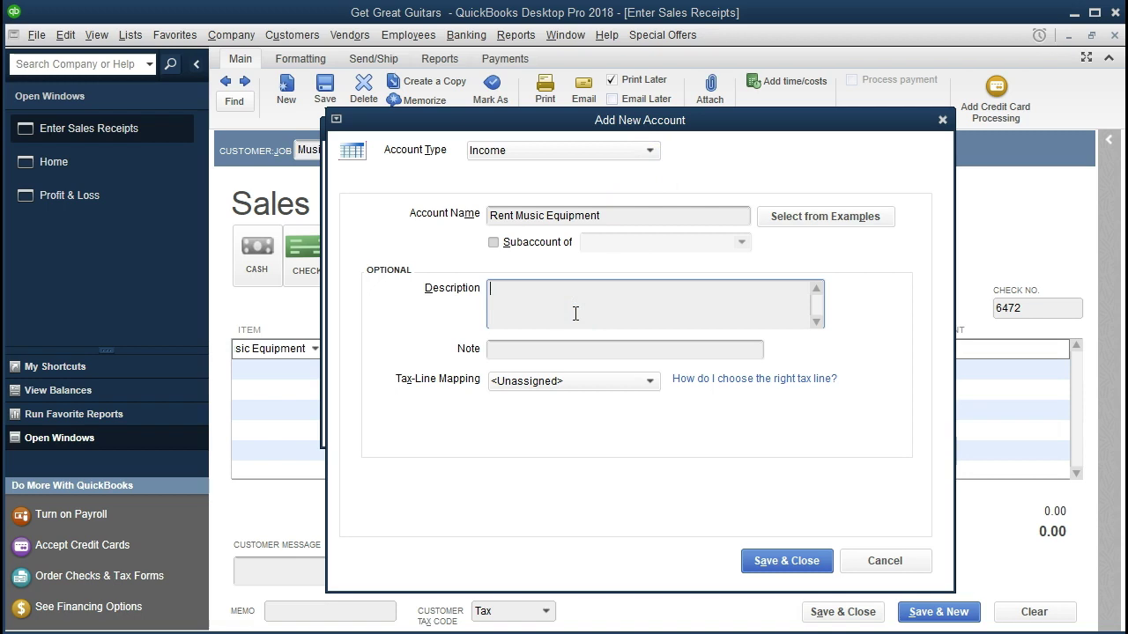
key("Tab")
key("Tab")
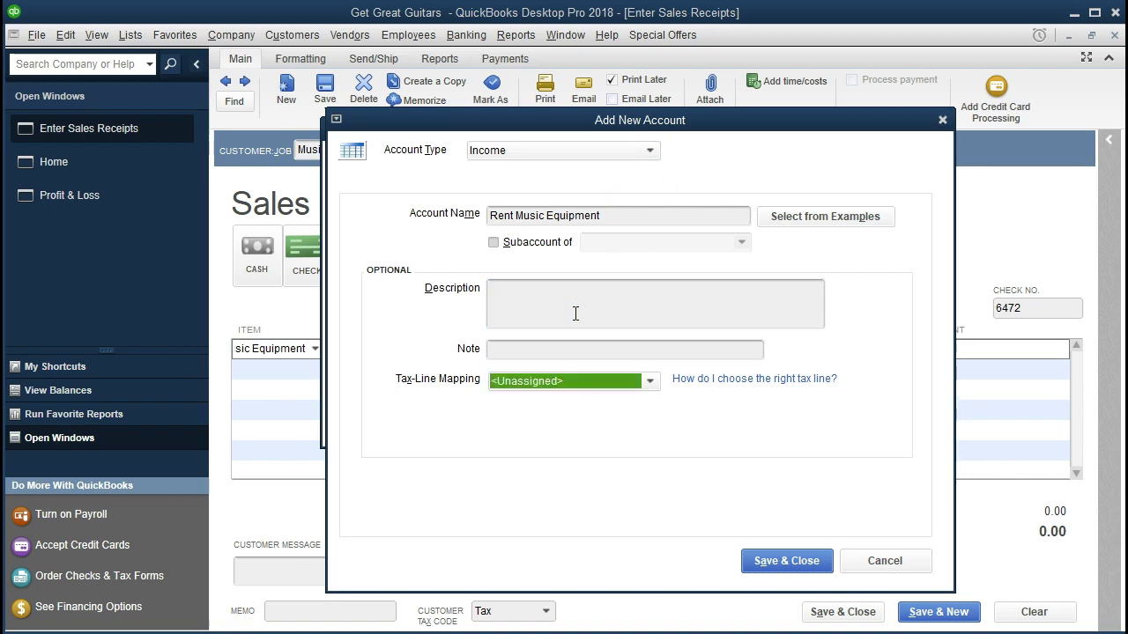
left_click(520, 425)
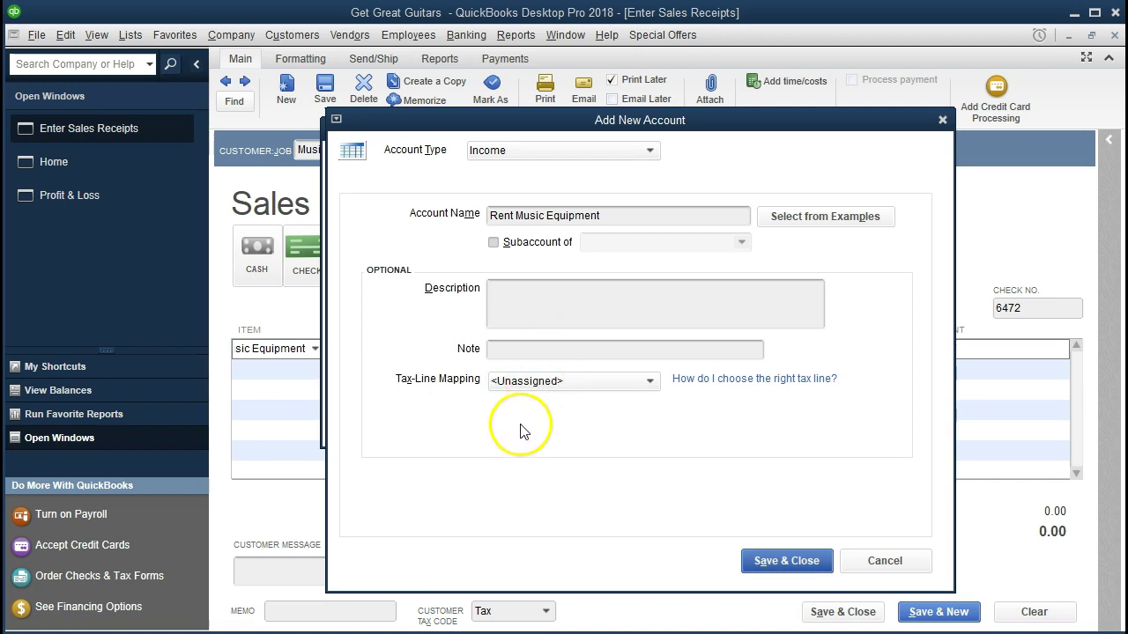
left_click(745, 566)
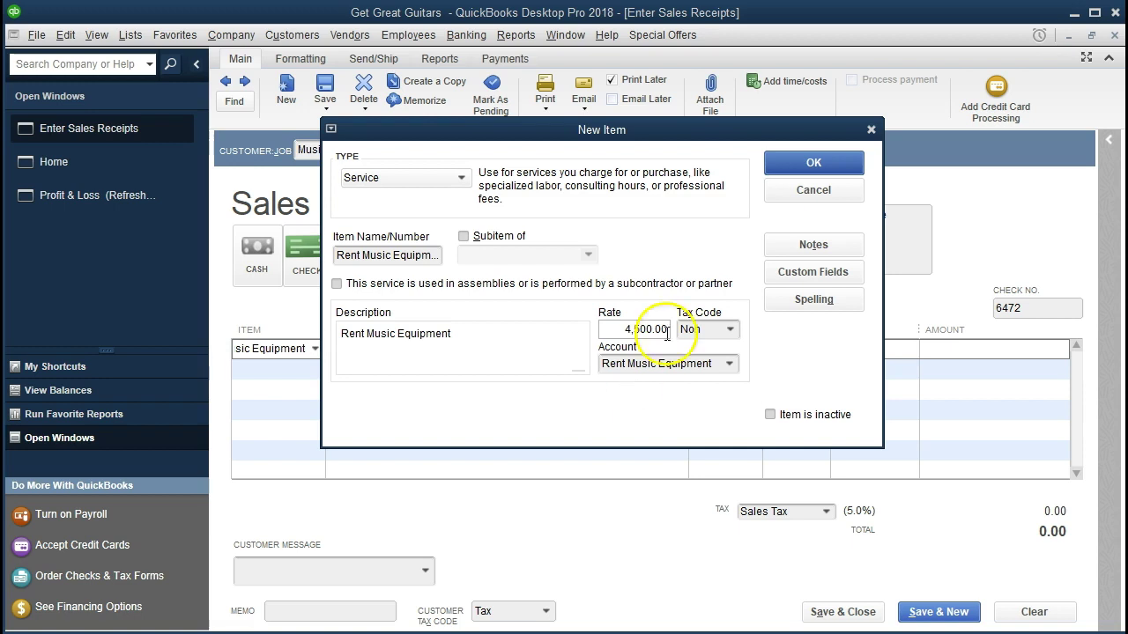
left_click(792, 174)
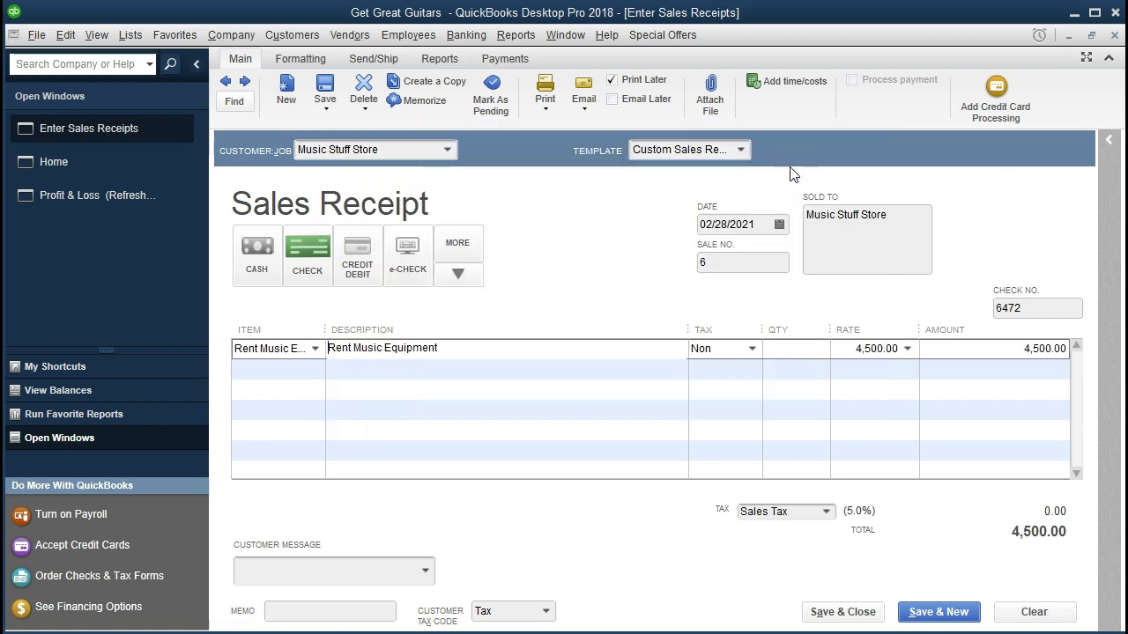
- Widen the item column to fit the full item name and set the Rent Music Equipment line's quantity to 1
left_click_drag(328, 326, 385, 330)
left_click(443, 348)
key("Tab")
key("Tab")
type("1")
key("Tab")
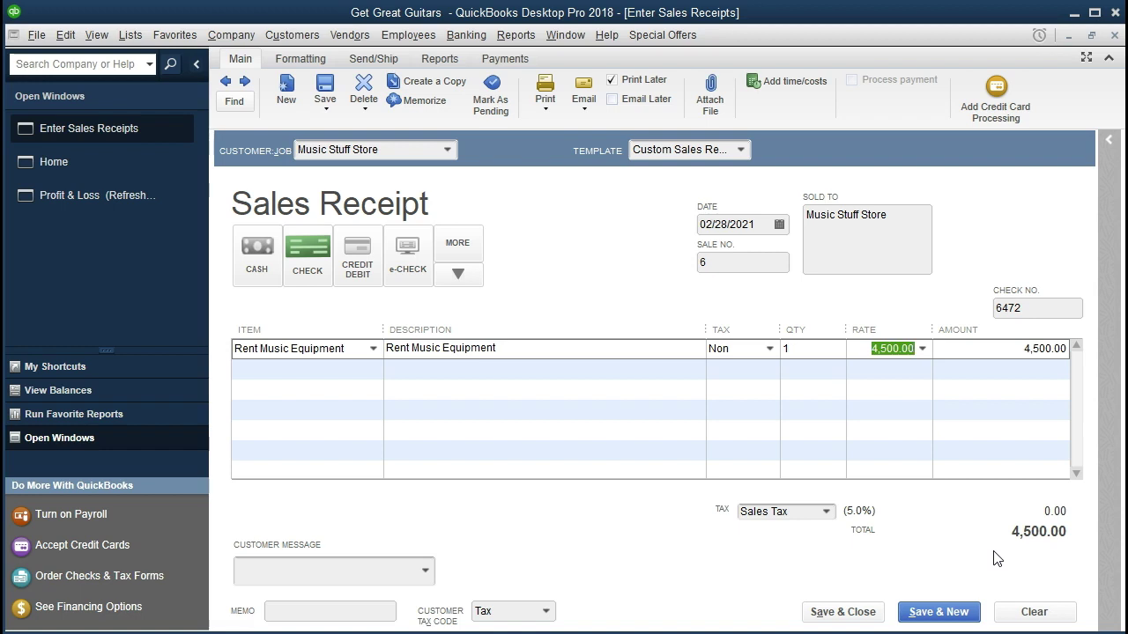
- Turn off Print Later for the Music Stuff Store sales receipt, then save and close it
left_click(612, 82)
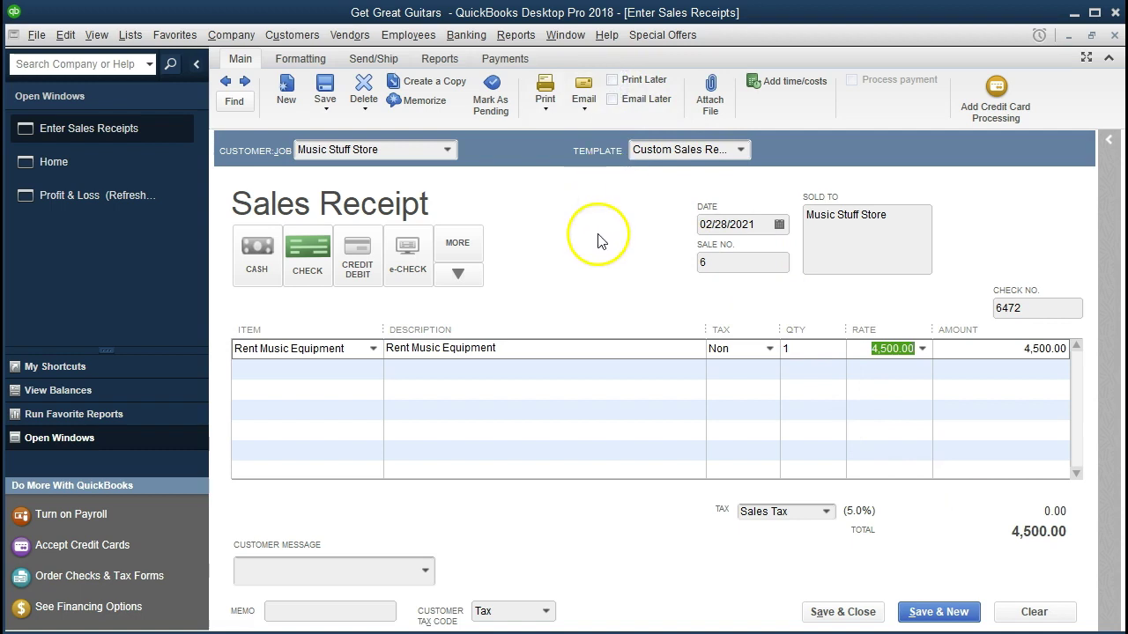
left_click(815, 617)
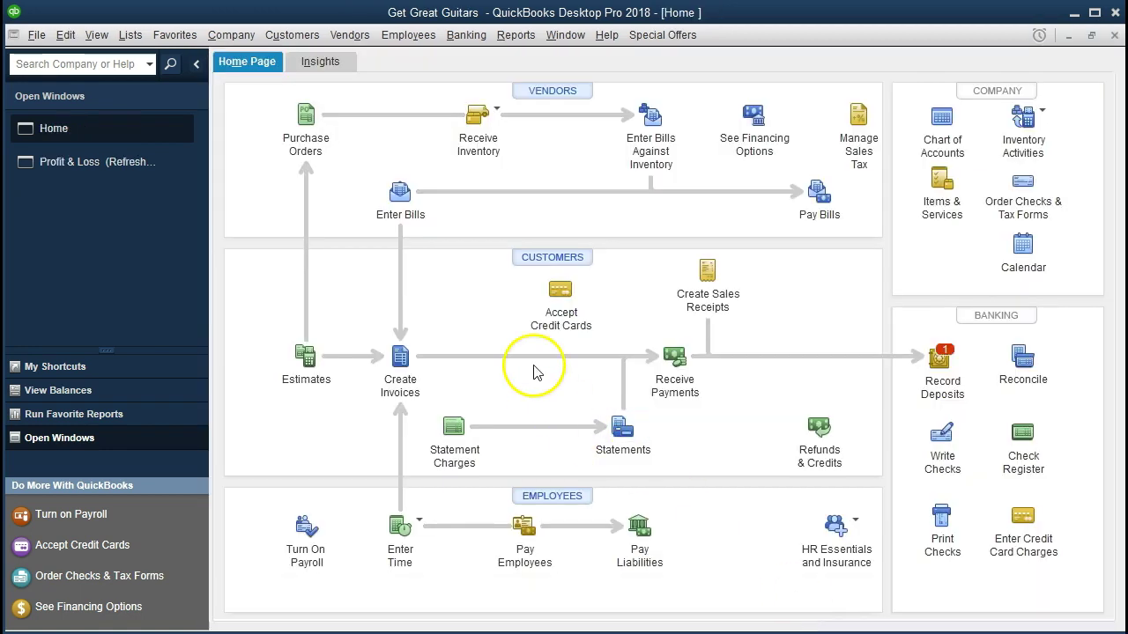
- Open the Balance Sheet Standard report from the company and financial reports
left_click(514, 42)
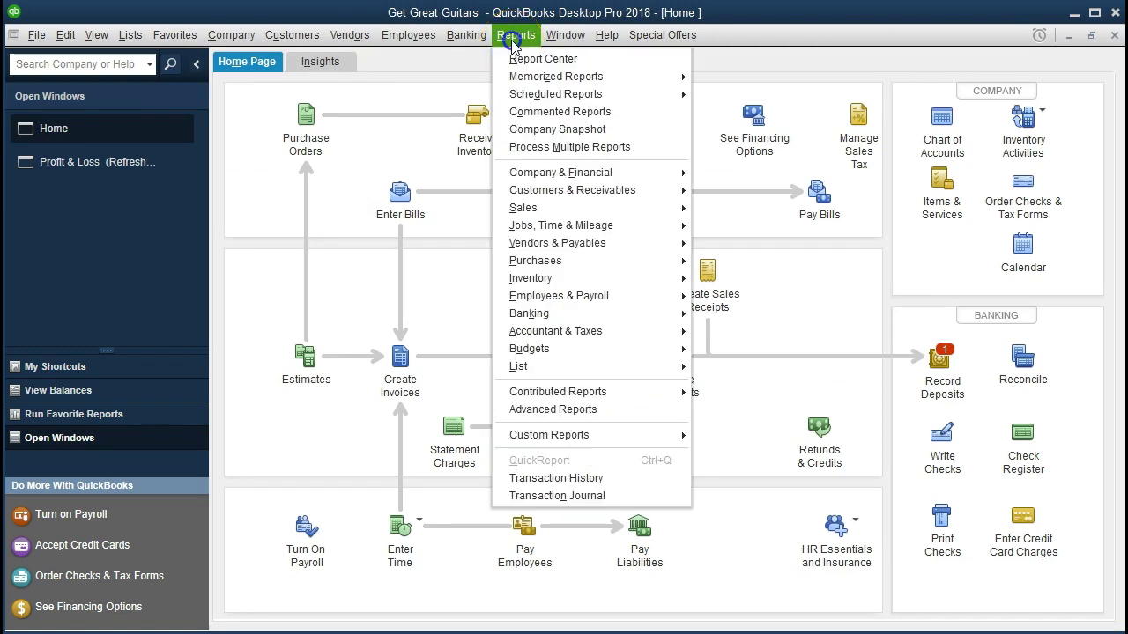
mouse_move(573, 172)
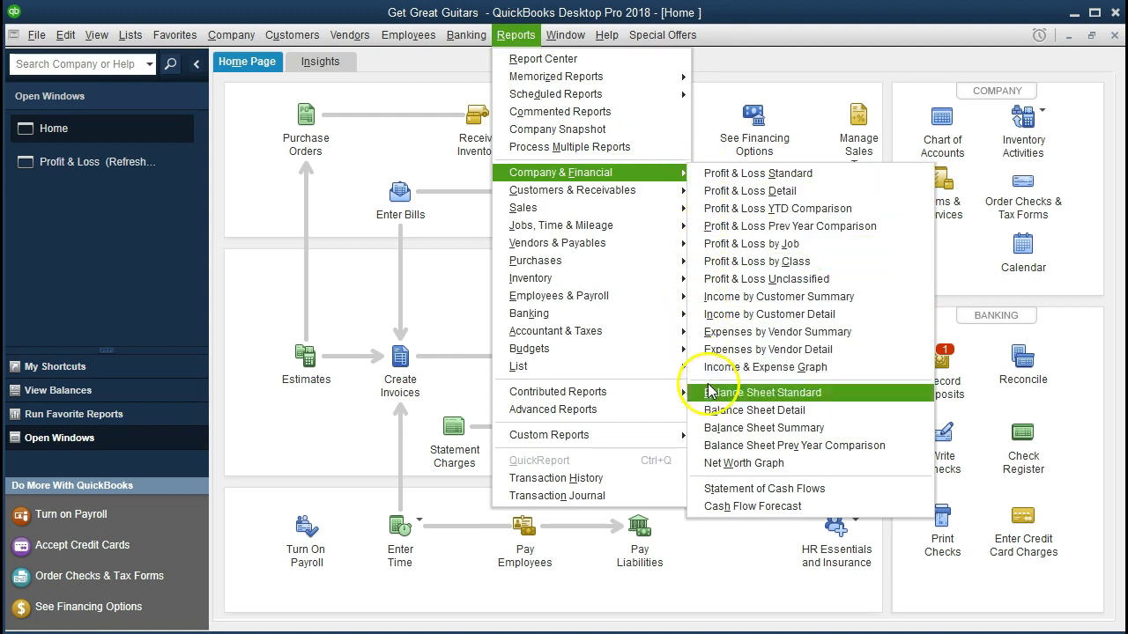
left_click(846, 399)
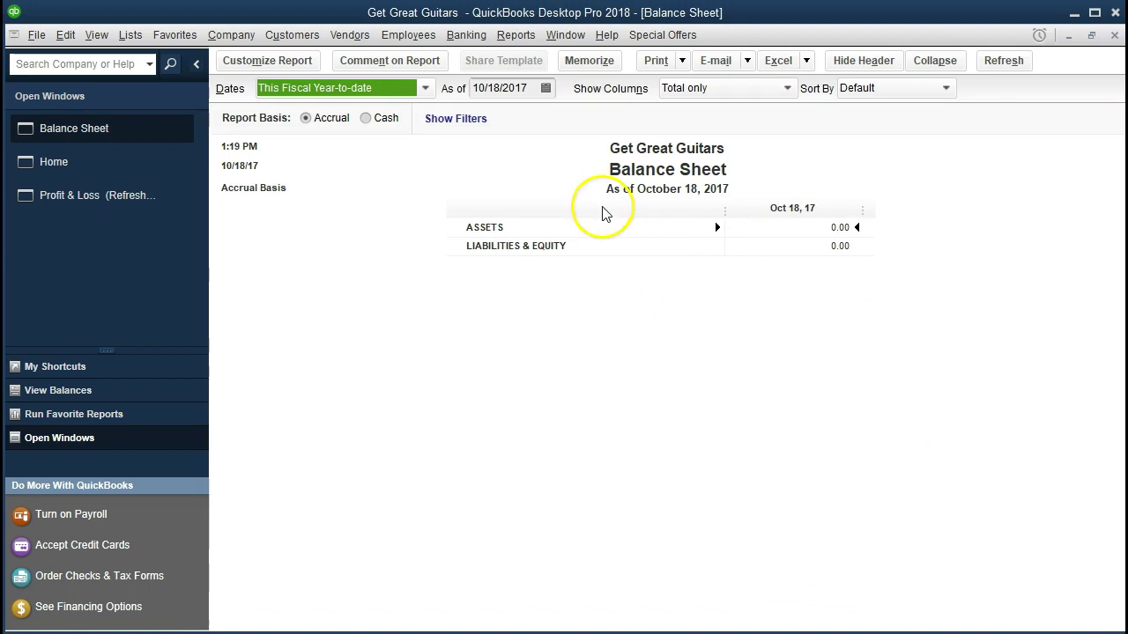
- Customize the balance sheet's date range to run from 01/01/2021 to 12/31/2021
left_click(305, 69)
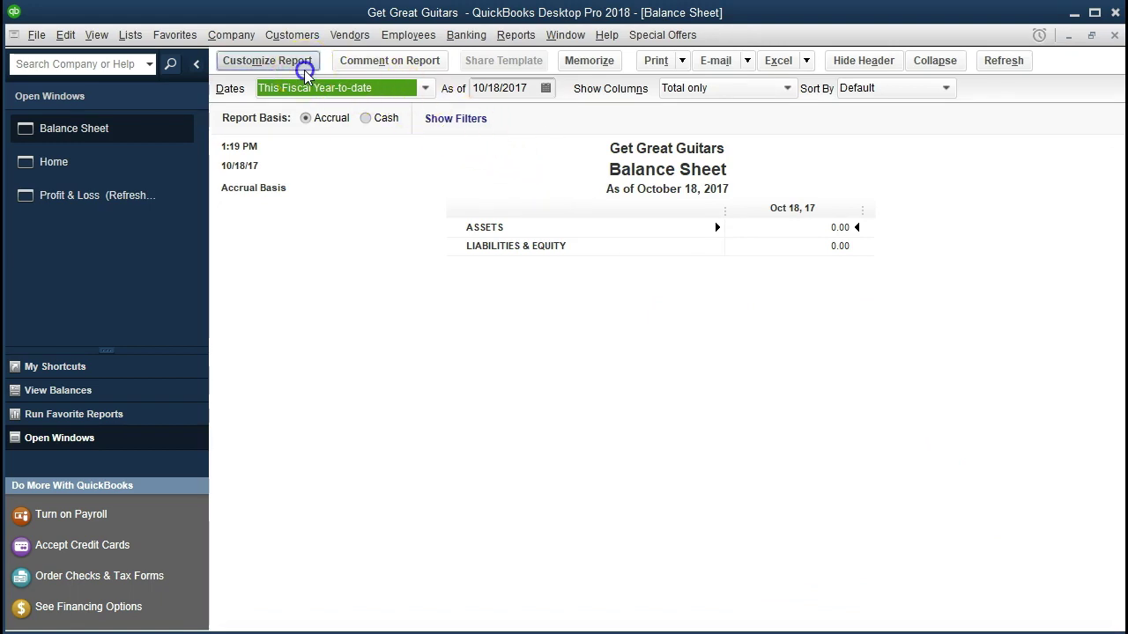
key("Tab")
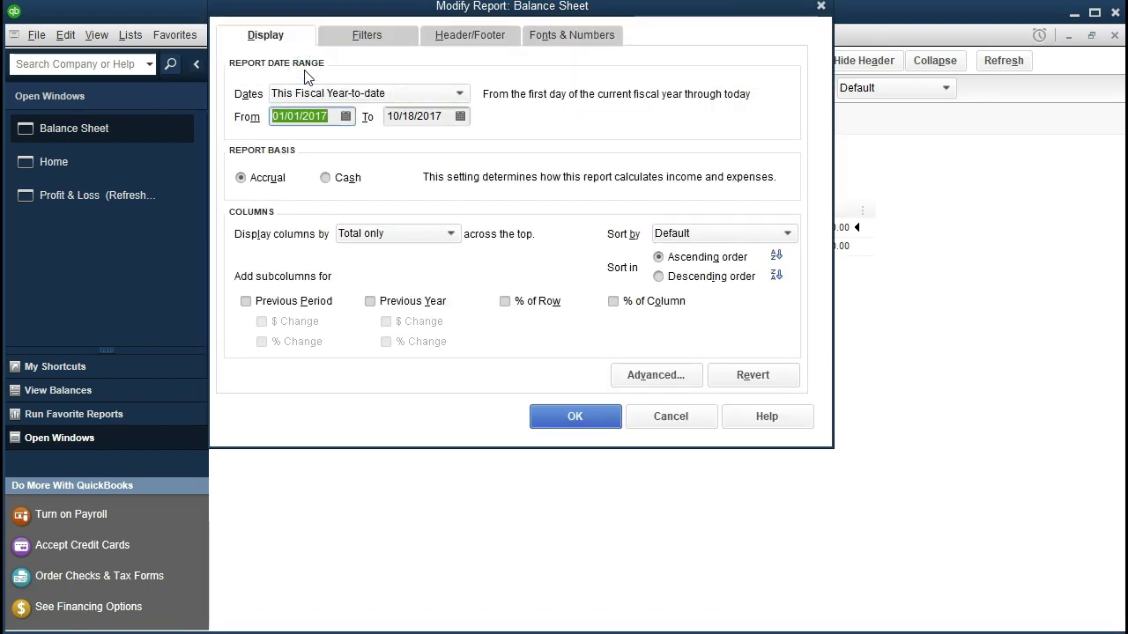
type("010121")
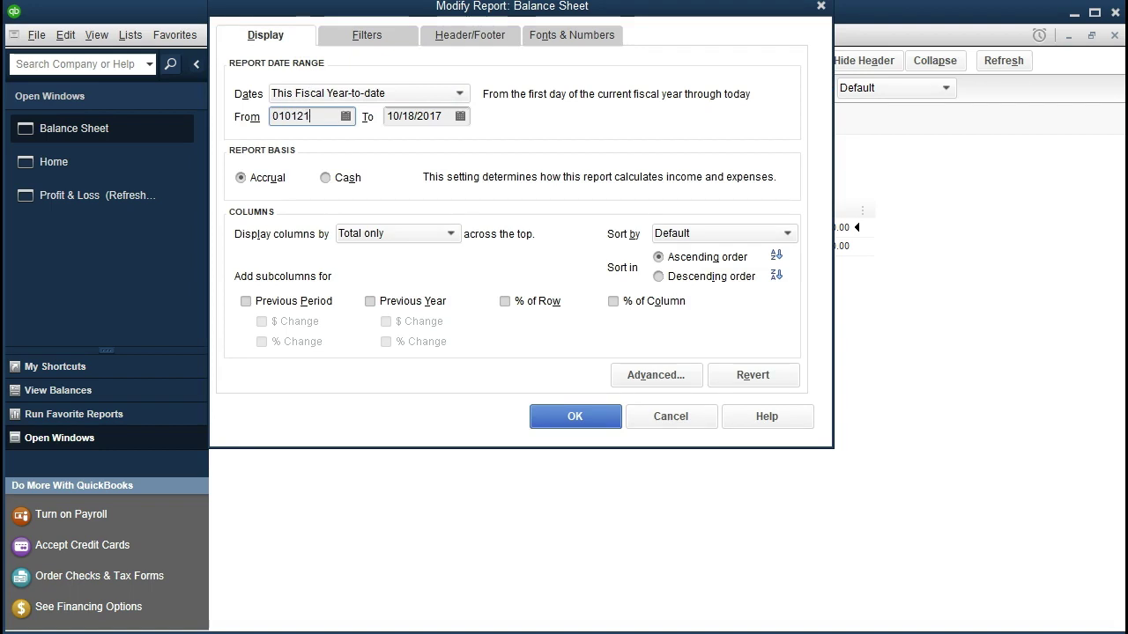
key("Tab")
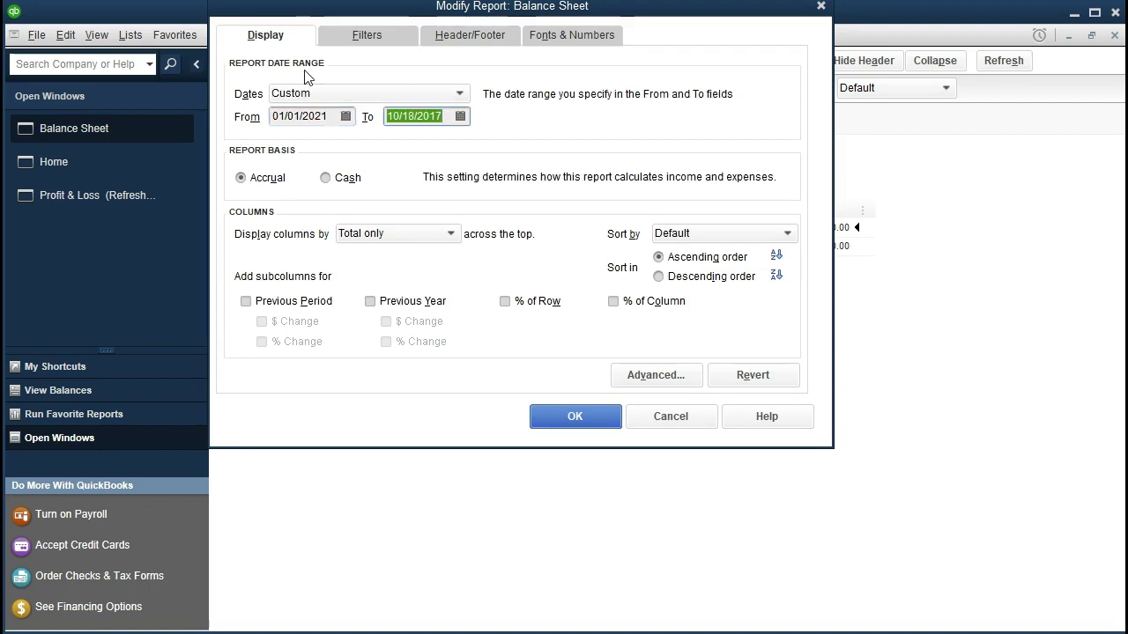
type("123121")
key("Tab")
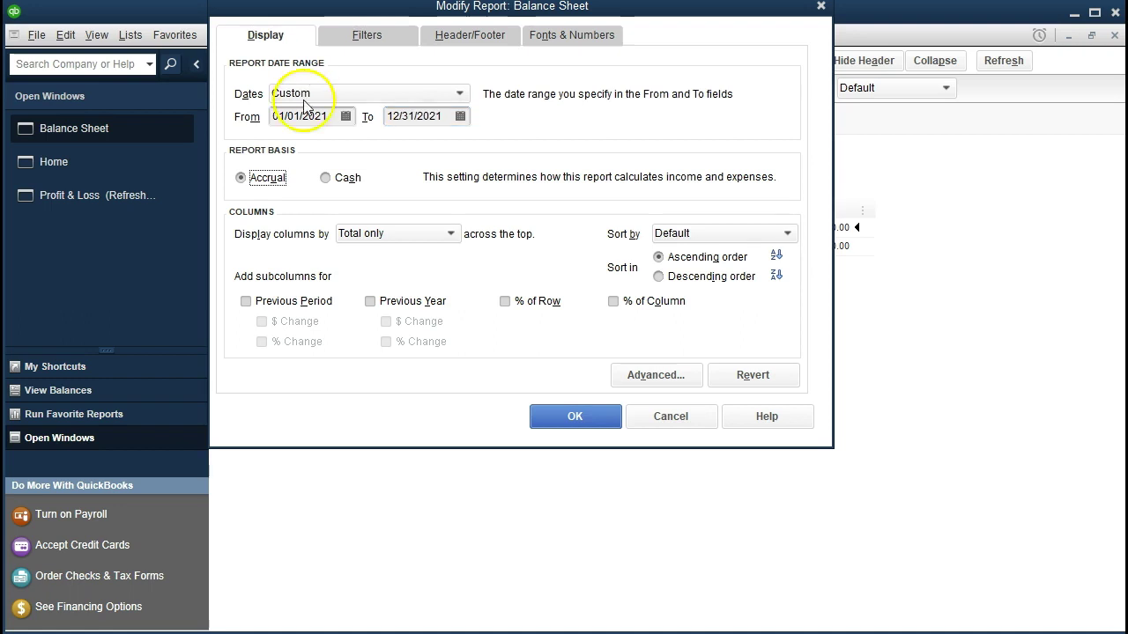
left_click(539, 416)
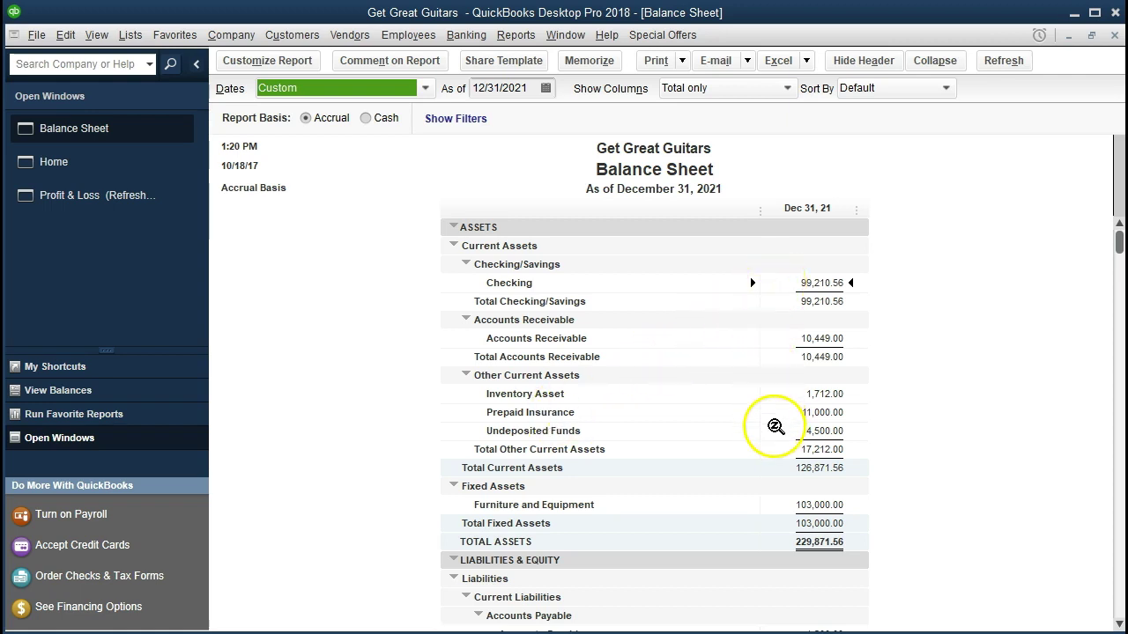
- Drill down from the Undeposited Funds balance to the 02/28/2021 Music Stuff Store sales receipt to check it
left_click(776, 428)
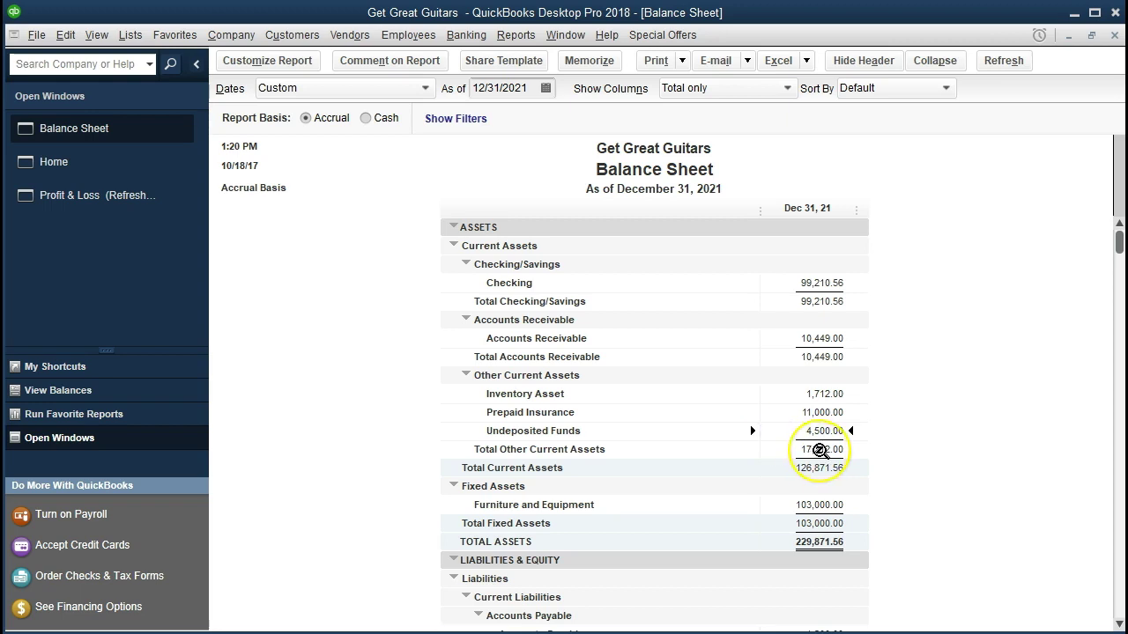
left_click(789, 431)
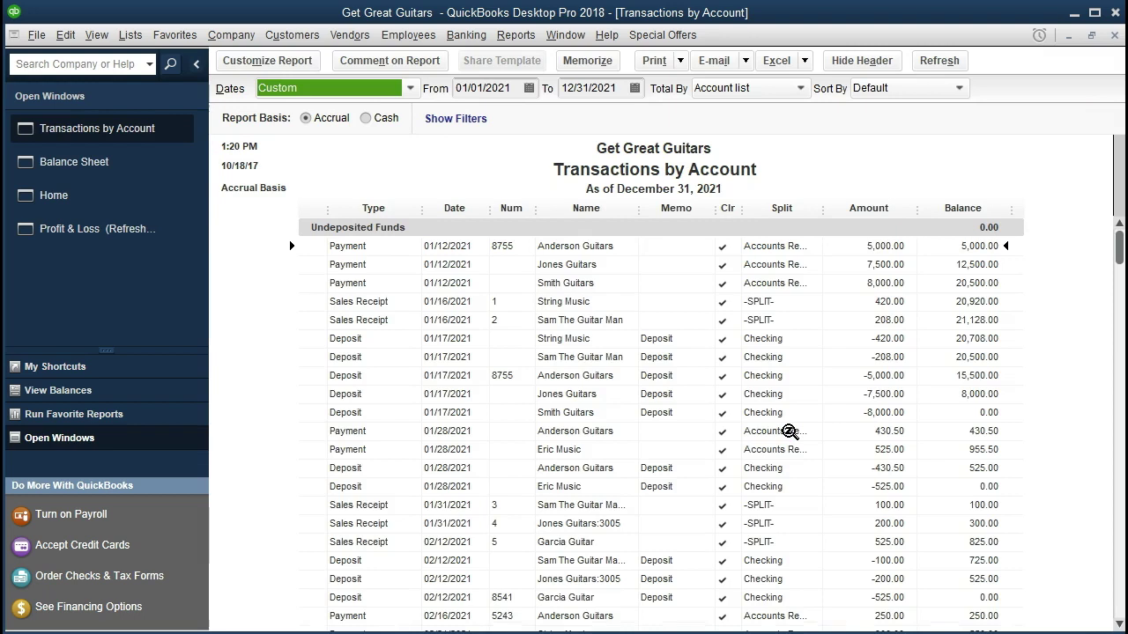
scroll(788, 431, "down", 4)
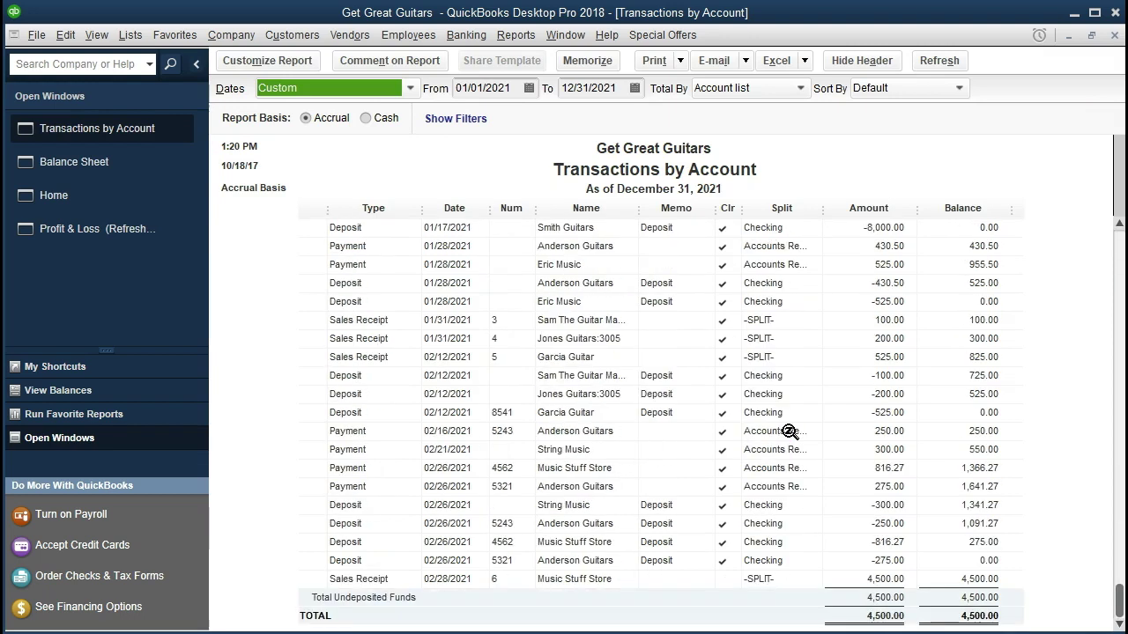
double_click(850, 583)
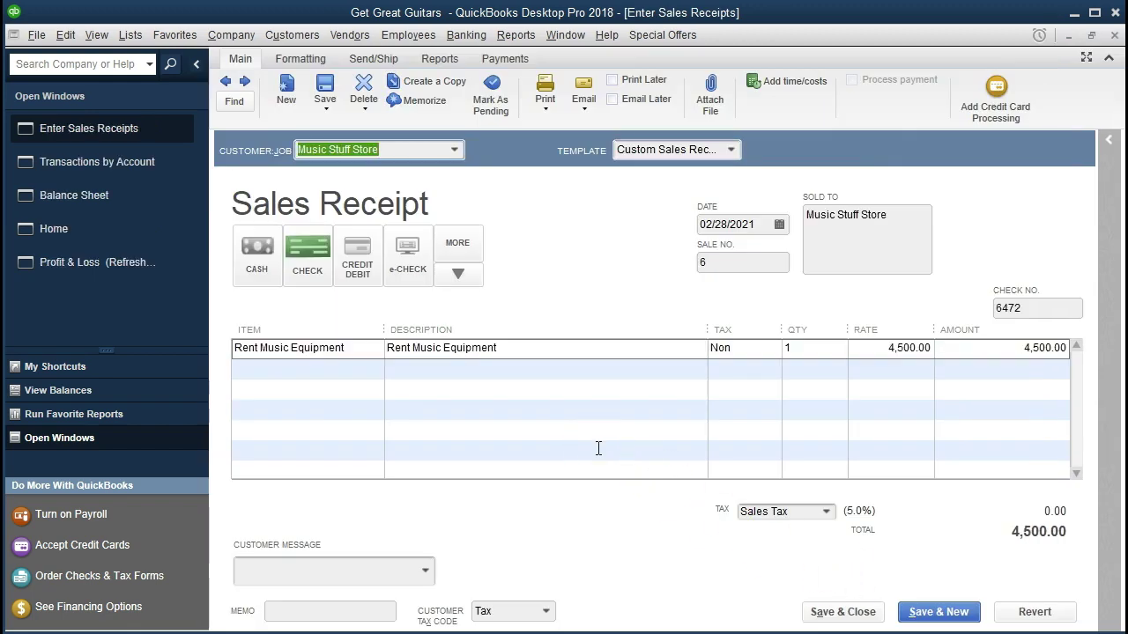
- Close the sales receipt and the Transactions by Account report, and bring up the open Profit & Loss report
left_click(1113, 35)
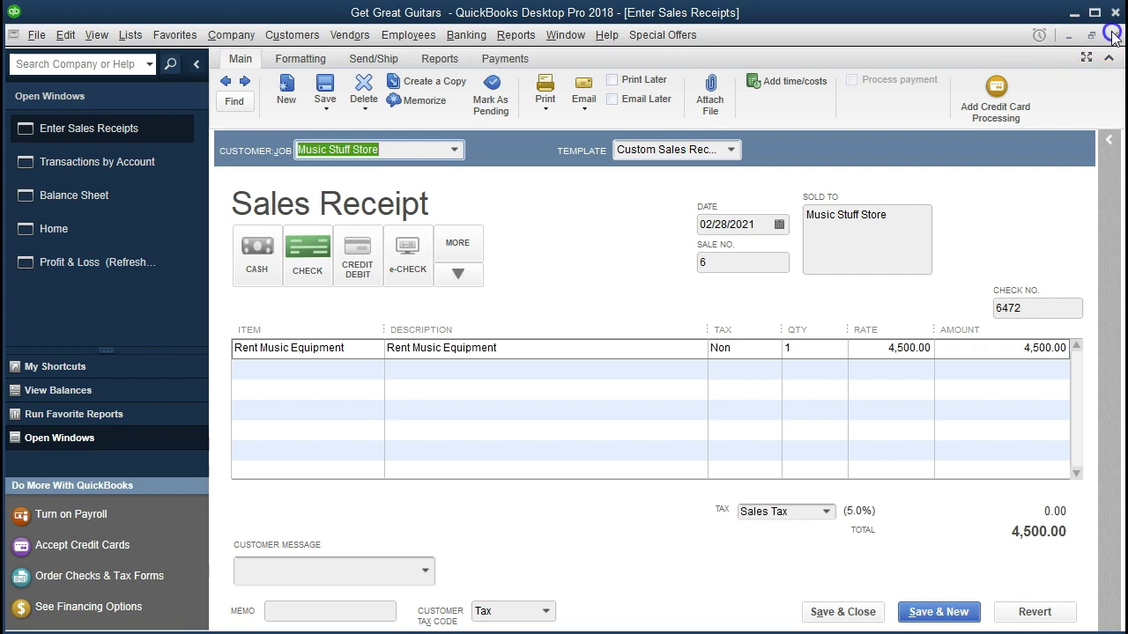
left_click(1113, 35)
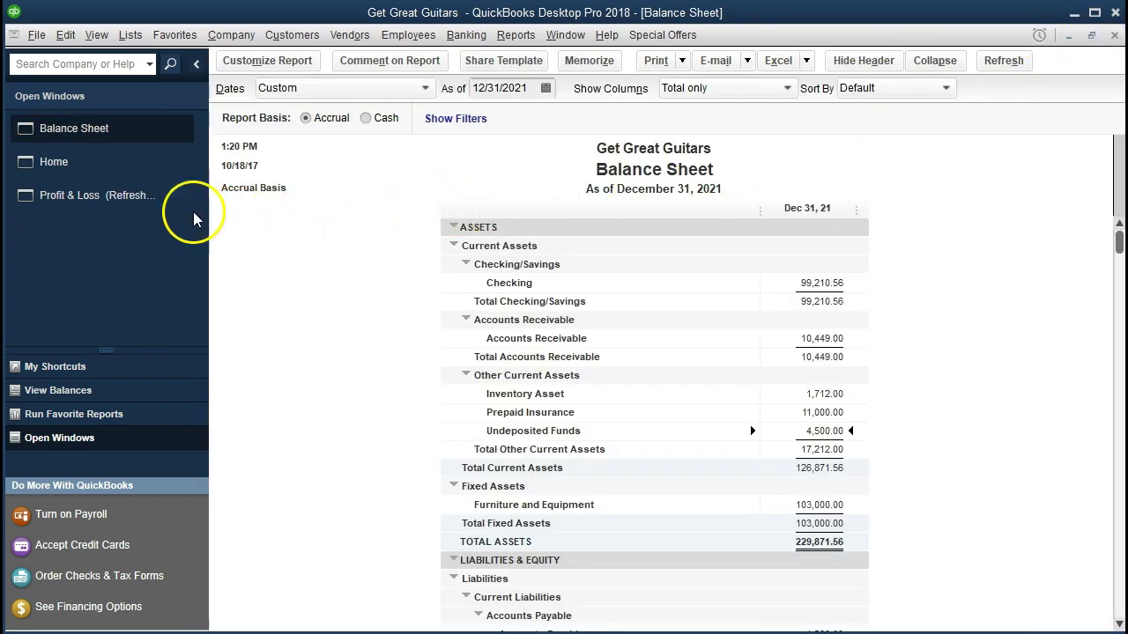
left_click(89, 201)
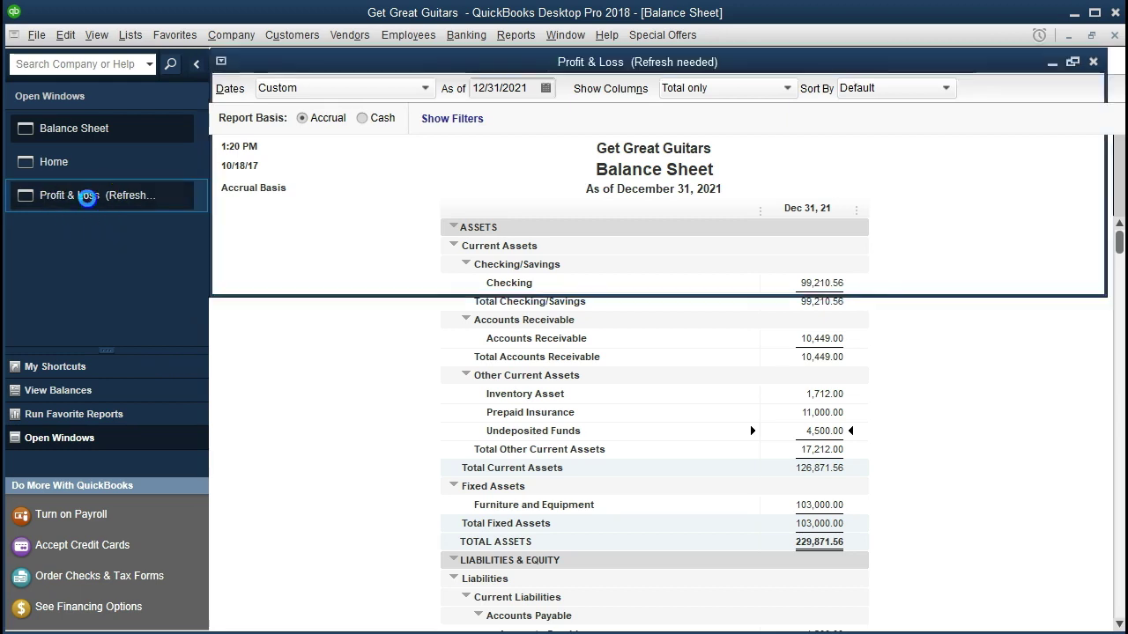